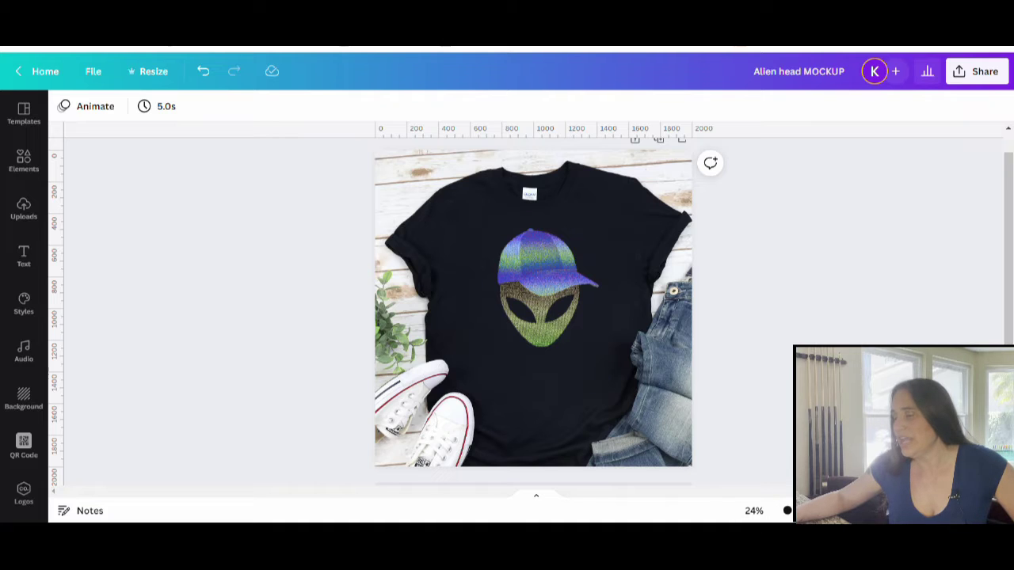
Examine the alien head graphic on the T-shirt mockup up close, from the chin and eyes to the top of the cap
{"action": "scroll", "coordinate": [786, 511], "scroll_direction": "up", "scroll_amount": 5}
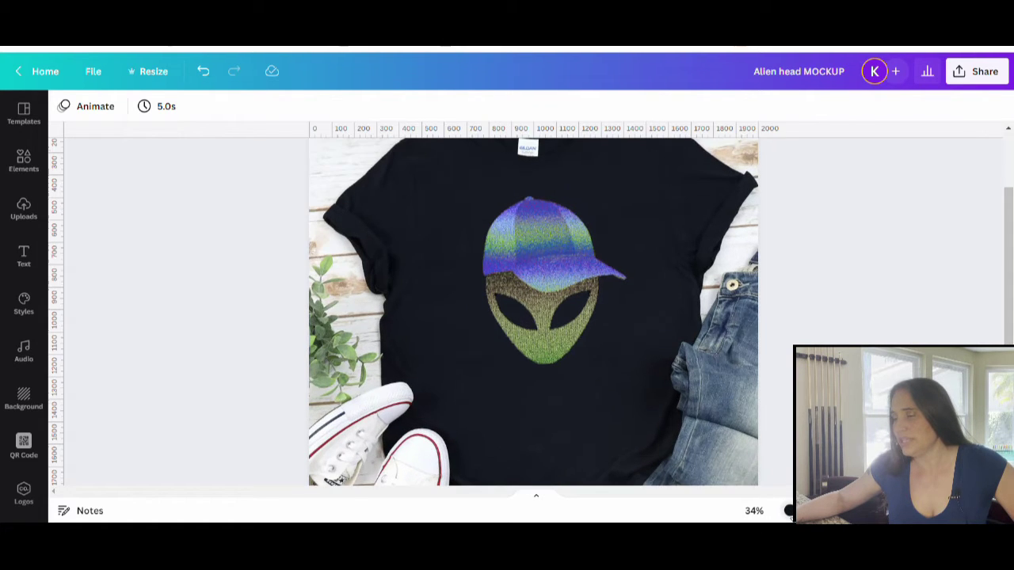
{"action": "scroll", "coordinate": [787, 511], "scroll_direction": "up", "scroll_amount": 4}
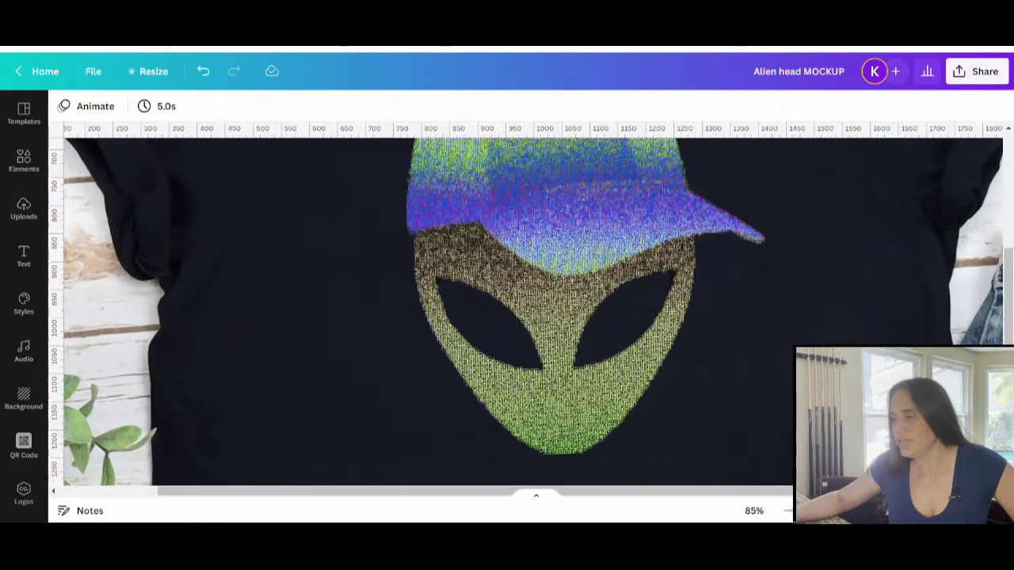
{"action": "scroll", "coordinate": [786, 510], "scroll_direction": "up", "scroll_amount": 5}
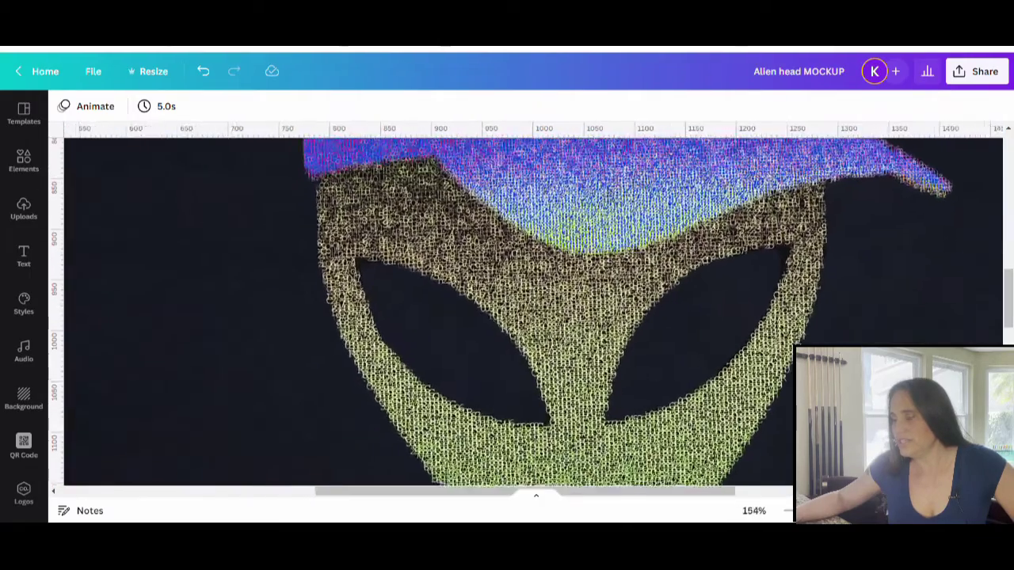
{"action": "scroll", "coordinate": [787, 511], "scroll_direction": "up", "scroll_amount": 4}
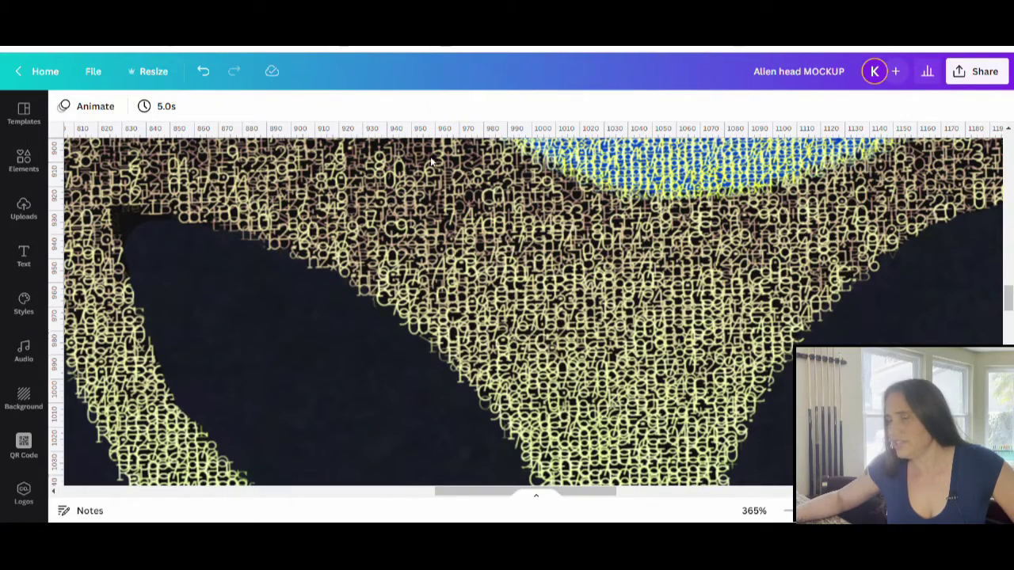
{"action": "scroll", "coordinate": [600, 204], "scroll_direction": "up", "scroll_amount": 3}
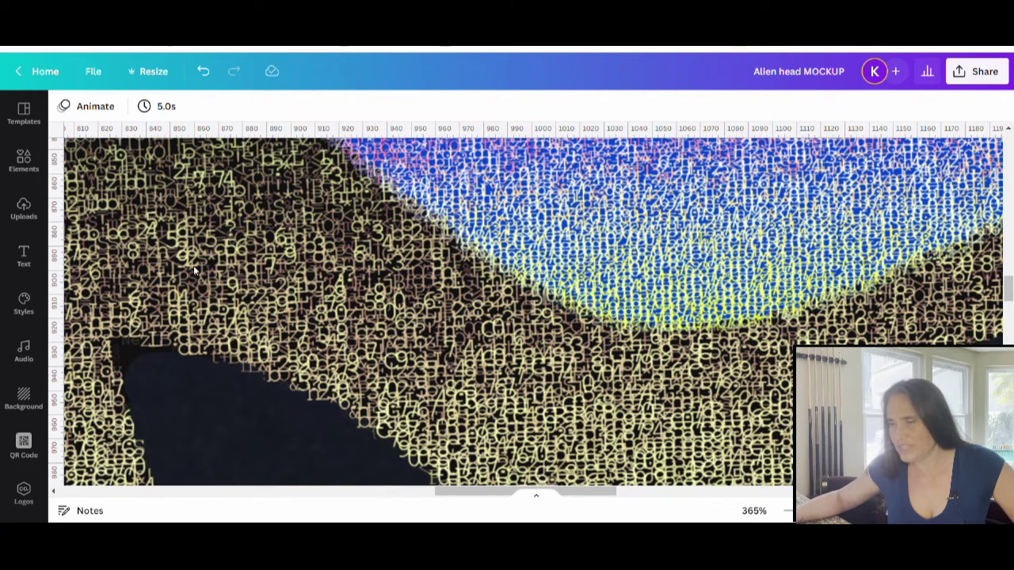
{"action": "scroll", "coordinate": [194, 265], "scroll_direction": "down", "scroll_amount": 6}
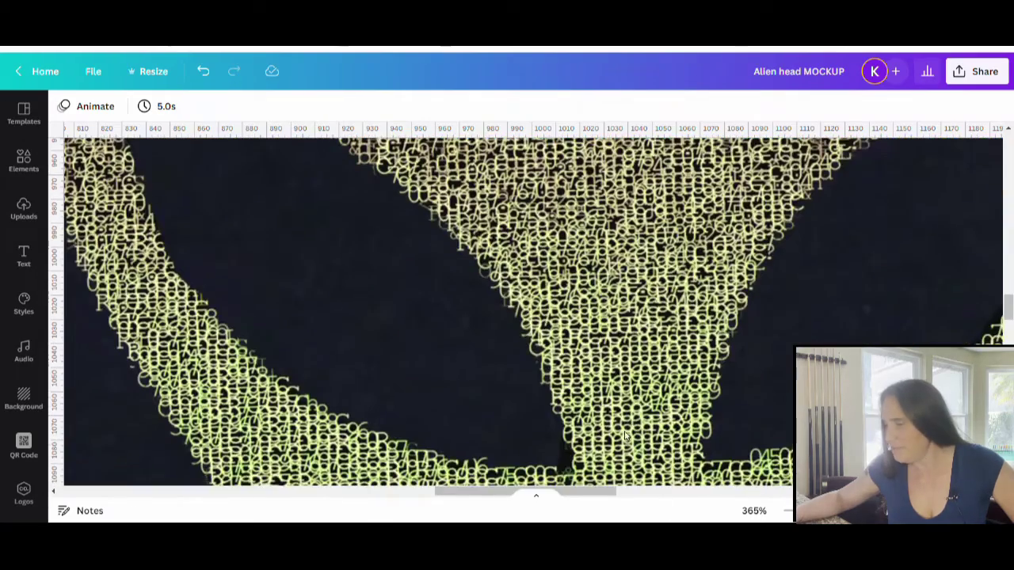
{"action": "scroll", "coordinate": [625, 436], "scroll_direction": "down", "scroll_amount": 6}
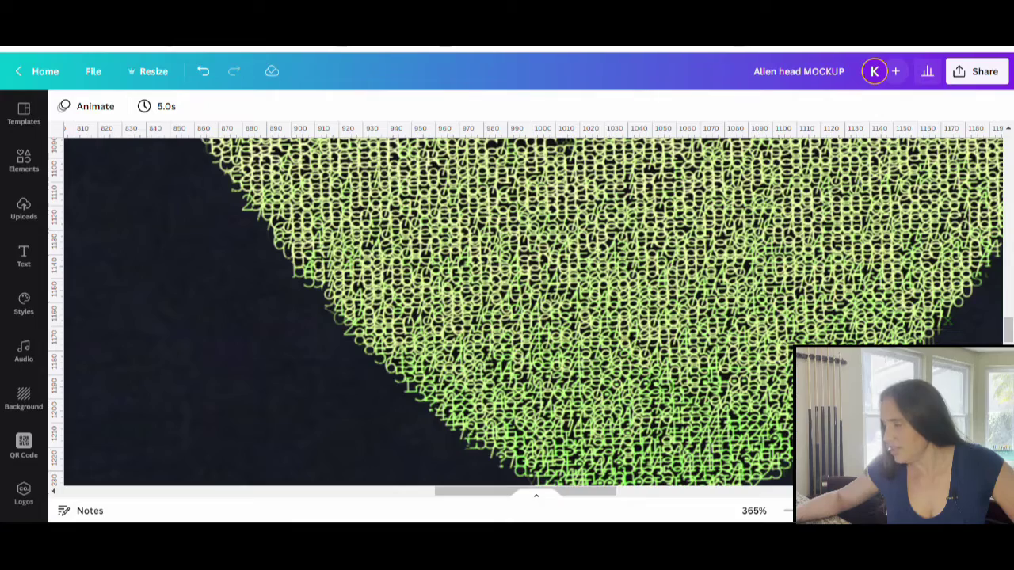
{"action": "scroll", "coordinate": [536, 267], "scroll_direction": "up", "scroll_amount": 4}
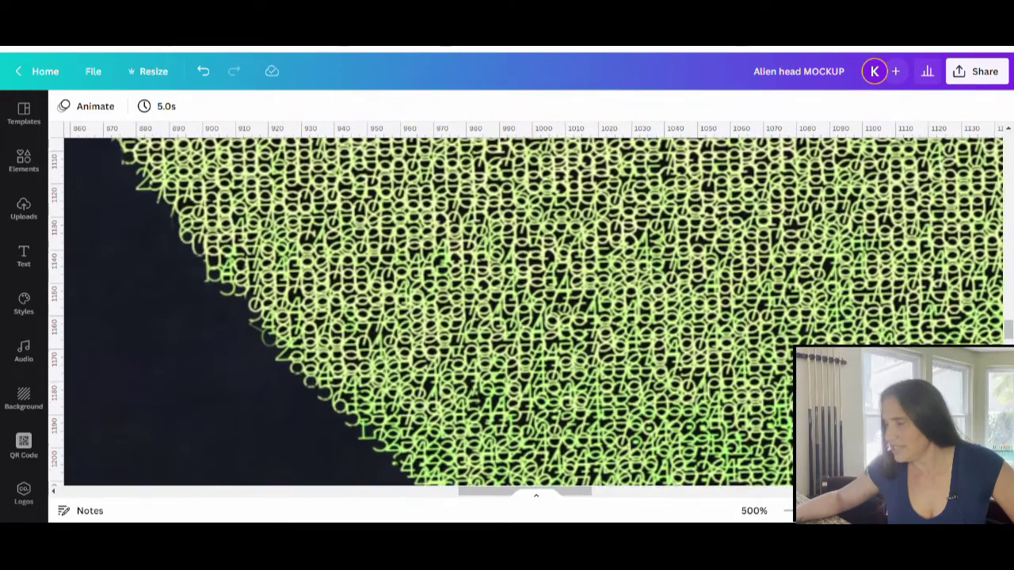
{"action": "scroll", "coordinate": [790, 418], "scroll_direction": "up", "scroll_amount": 4}
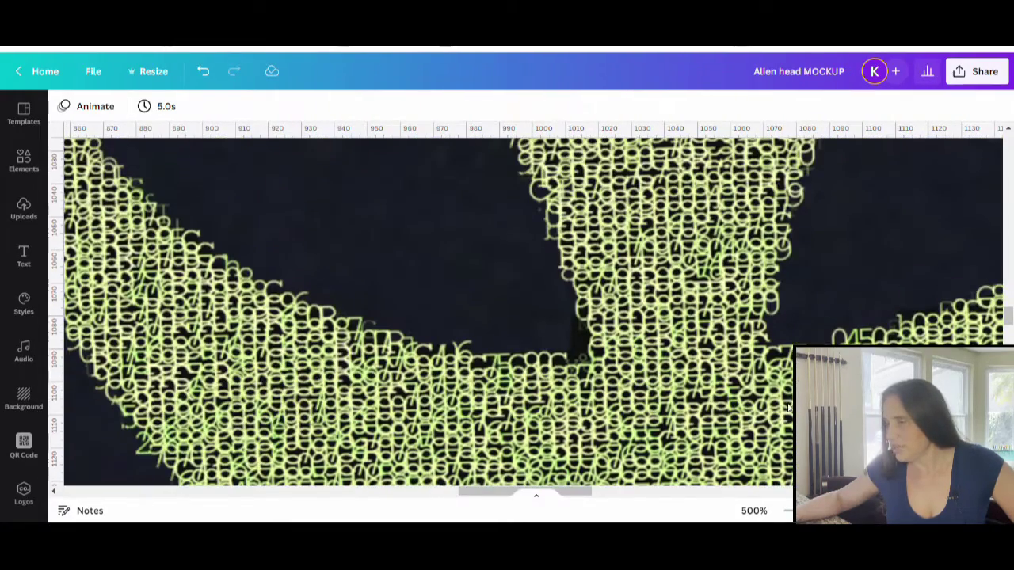
{"action": "scroll", "coordinate": [789, 427], "scroll_direction": "up", "scroll_amount": 3}
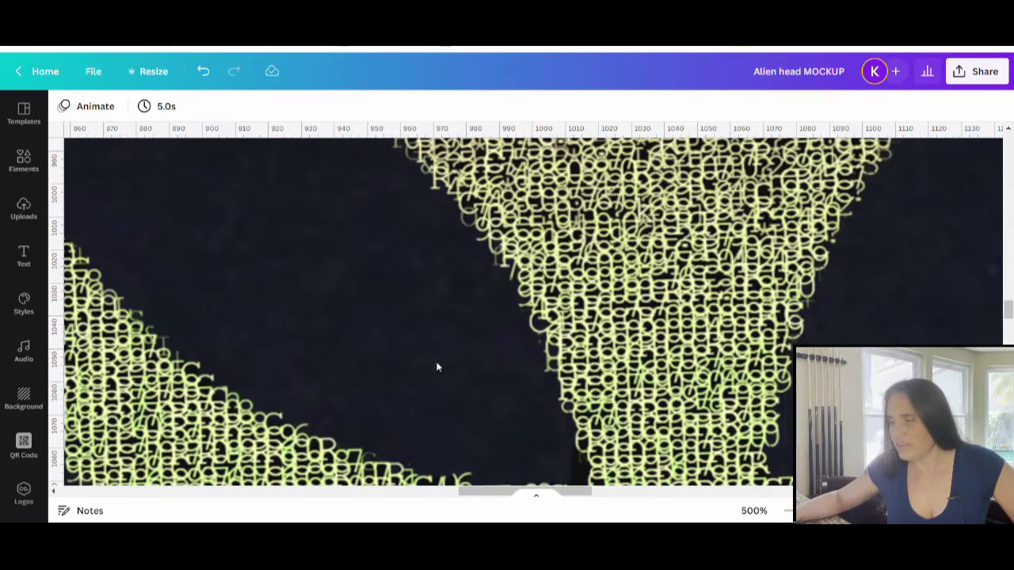
{"action": "scroll", "coordinate": [475, 381], "scroll_direction": "up", "scroll_amount": 2}
{"action": "scroll", "coordinate": [720, 420], "scroll_direction": "up", "scroll_amount": 3}
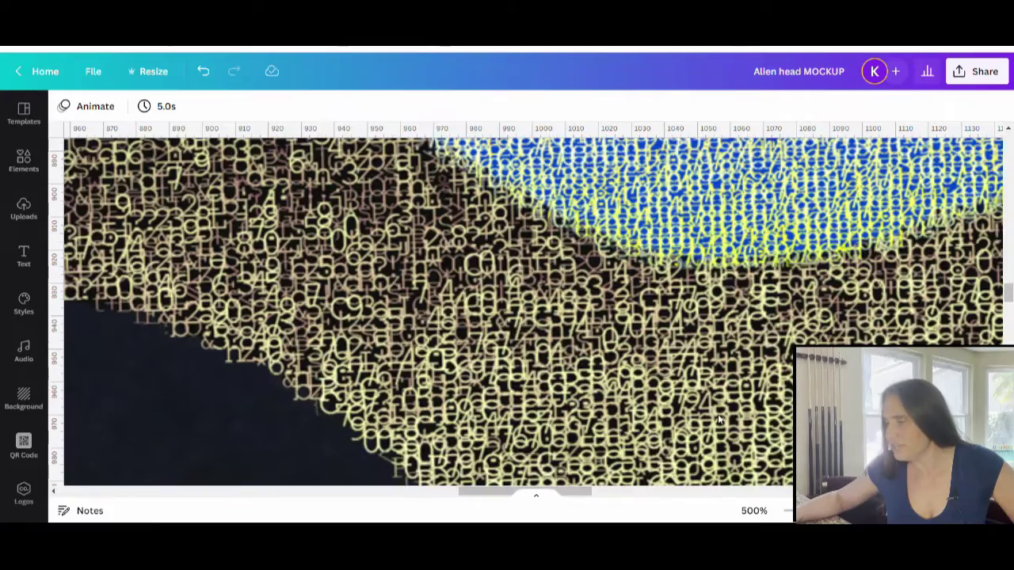
{"action": "scroll", "coordinate": [624, 388], "scroll_direction": "up", "scroll_amount": 8}
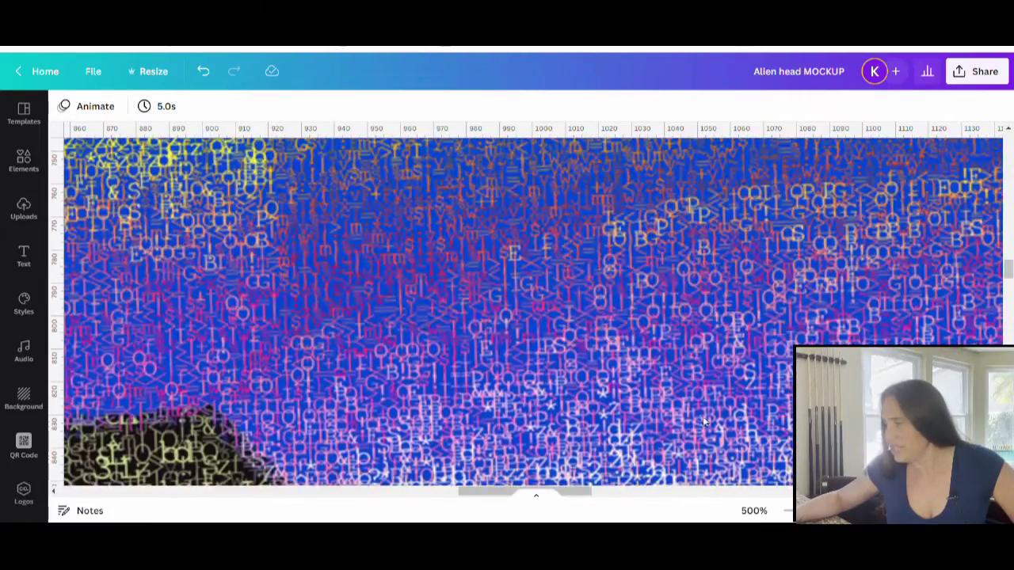
{"action": "scroll", "coordinate": [724, 394], "scroll_direction": "up", "scroll_amount": 6}
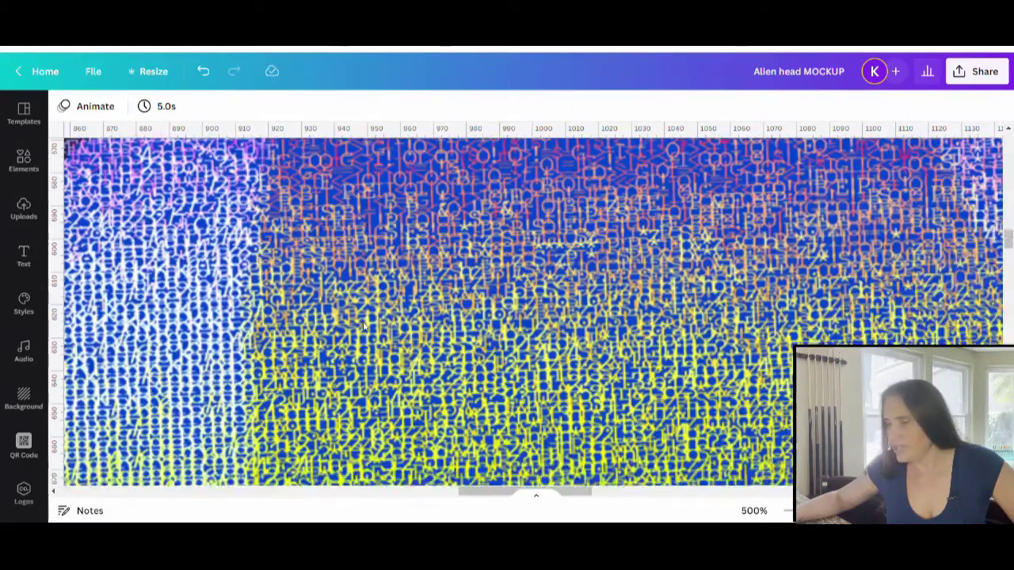
{"action": "scroll", "coordinate": [579, 325], "scroll_direction": "up", "scroll_amount": 5}
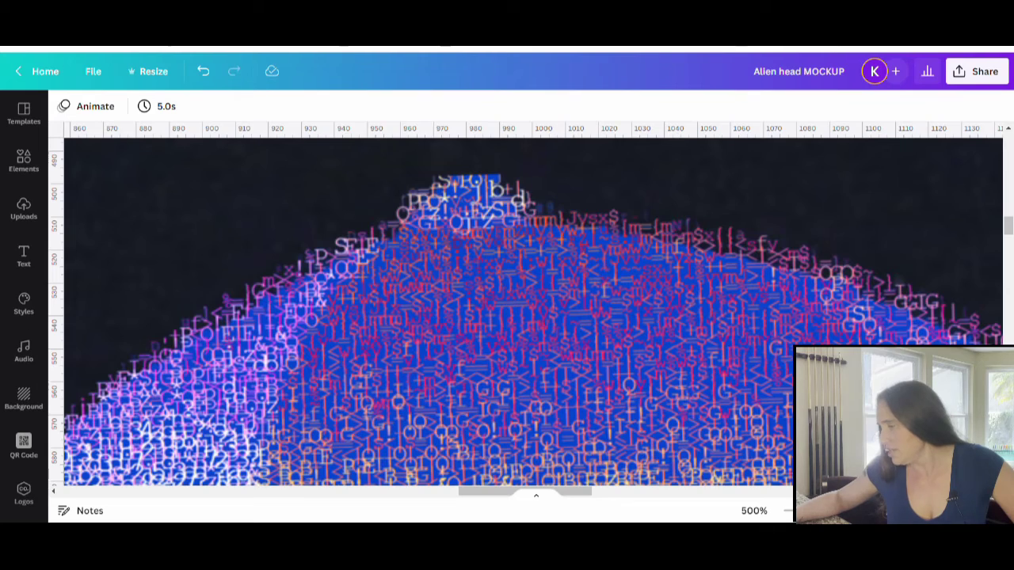
{"action": "left_click_drag", "start_coordinate": [823, 511], "coordinate": [789, 511]}
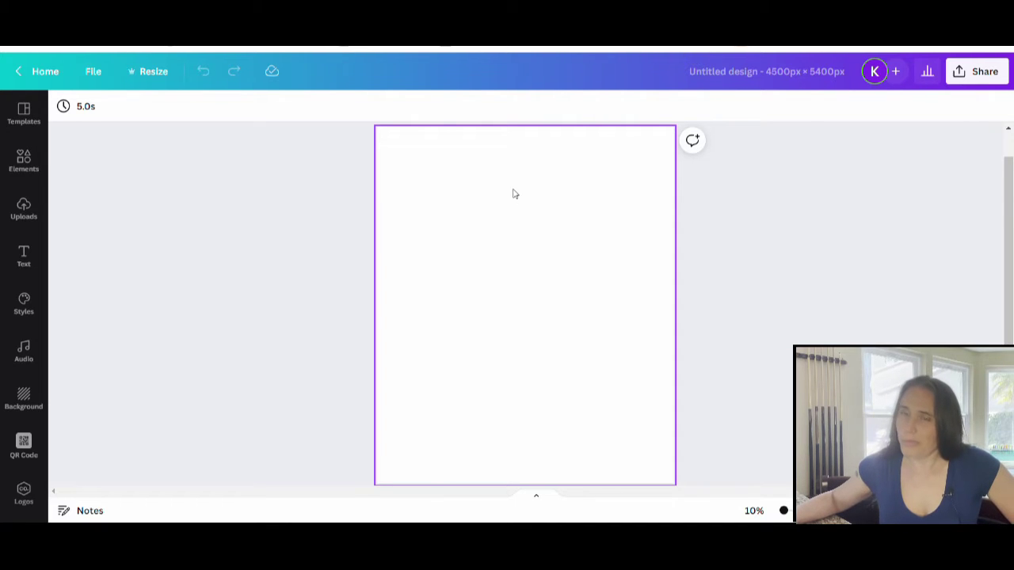
Fill the blank 4500 × 5400 px page's background with the default dark gray
{"action": "left_click", "coordinate": [619, 236]}
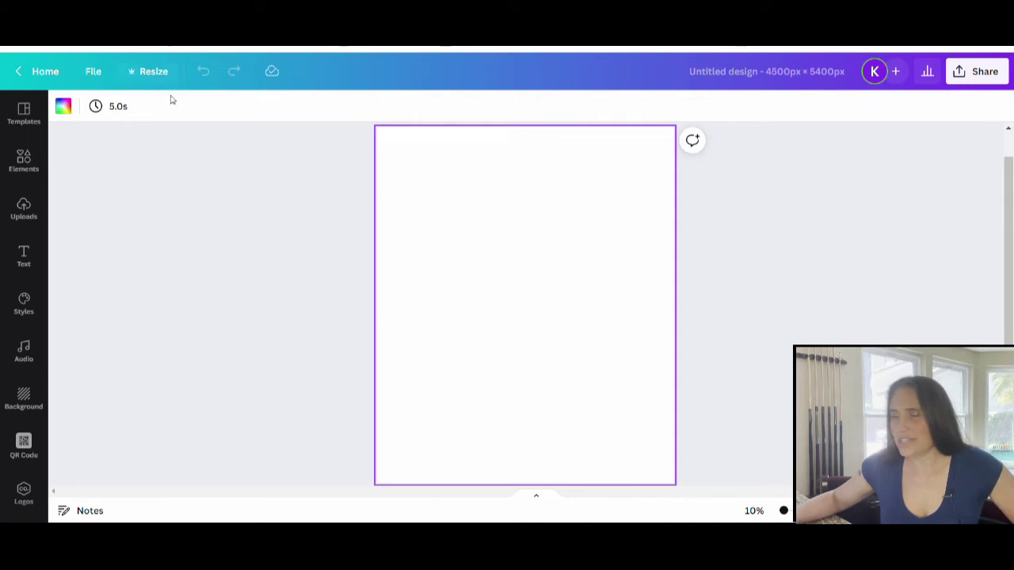
{"action": "left_click", "coordinate": [63, 106]}
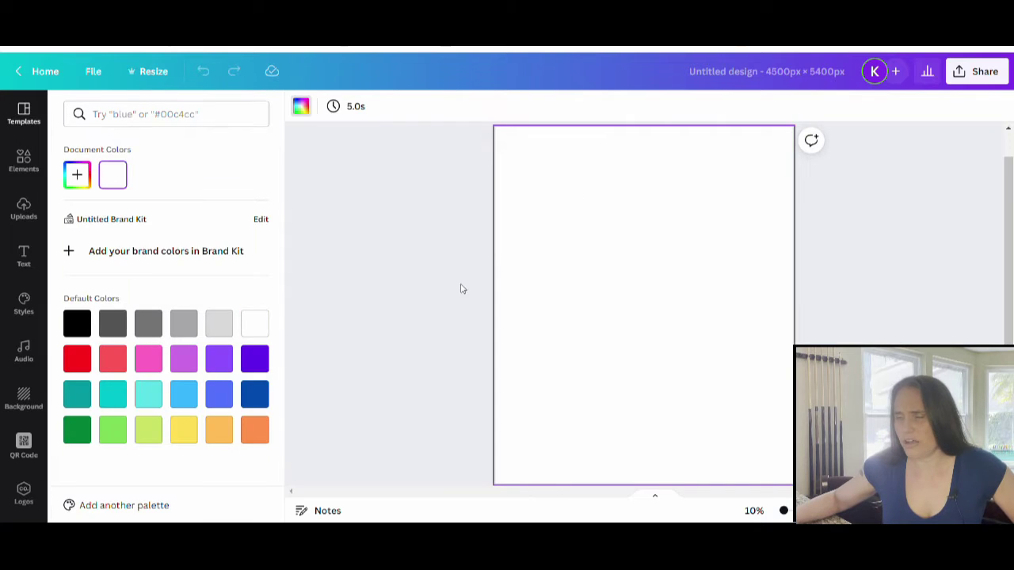
{"action": "left_click", "coordinate": [112, 323]}
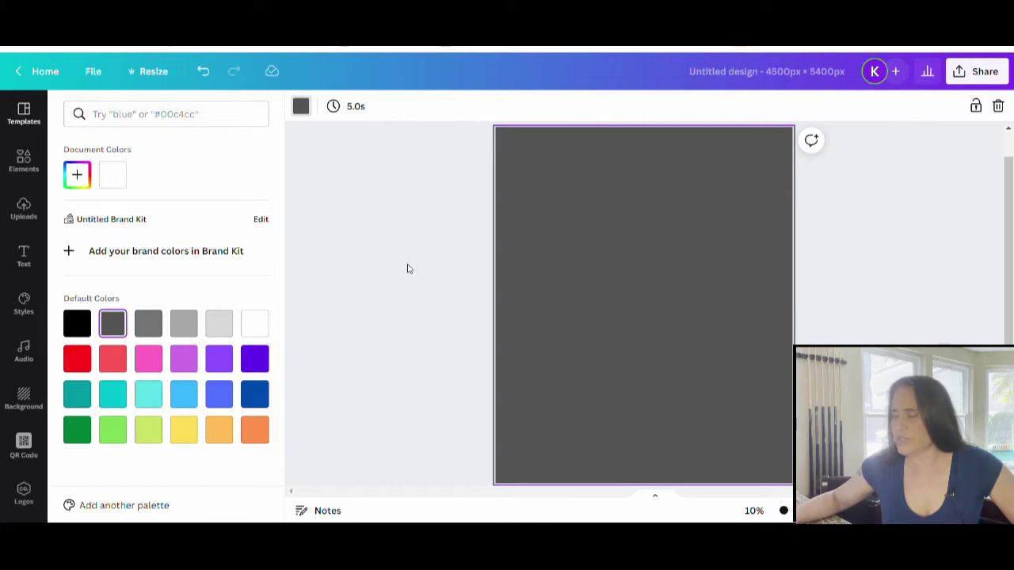
{"action": "left_click", "coordinate": [385, 232]}
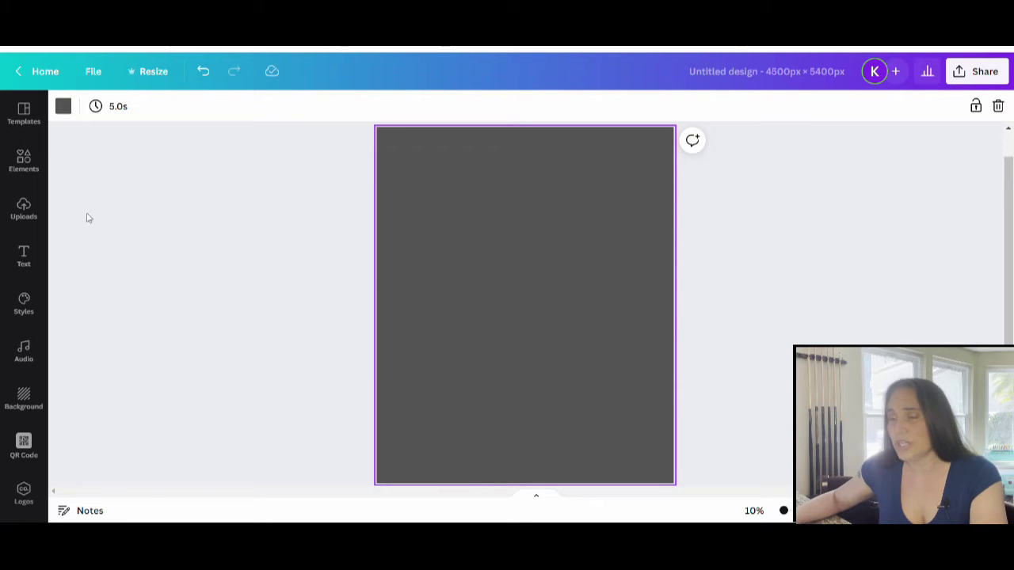
Search the elements for "alien head" and add the plain solid head with cut-out eyes to the page
{"action": "left_click", "coordinate": [28, 167]}
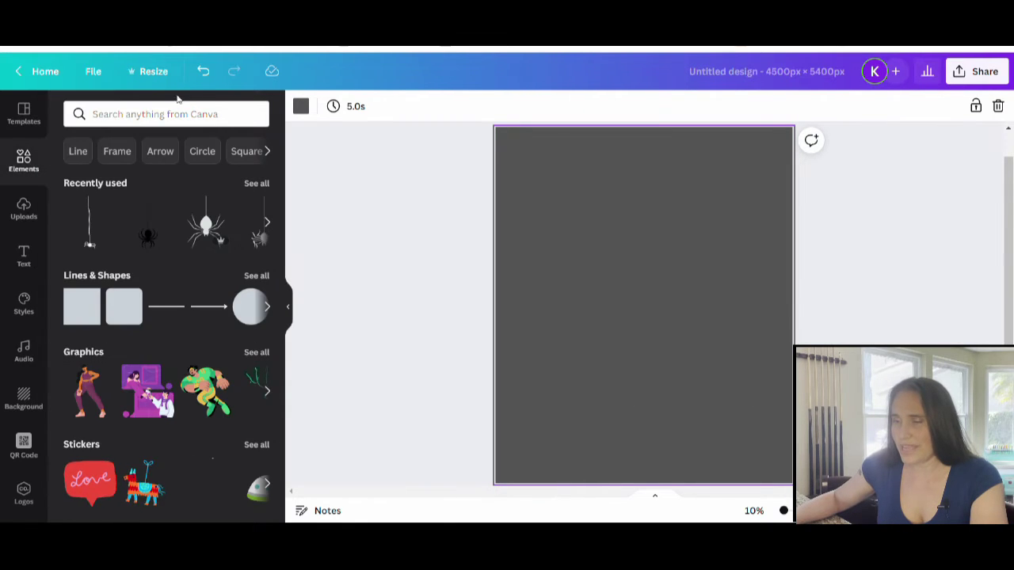
{"action": "left_click", "coordinate": [148, 113]}
{"action": "type", "text": "he"}
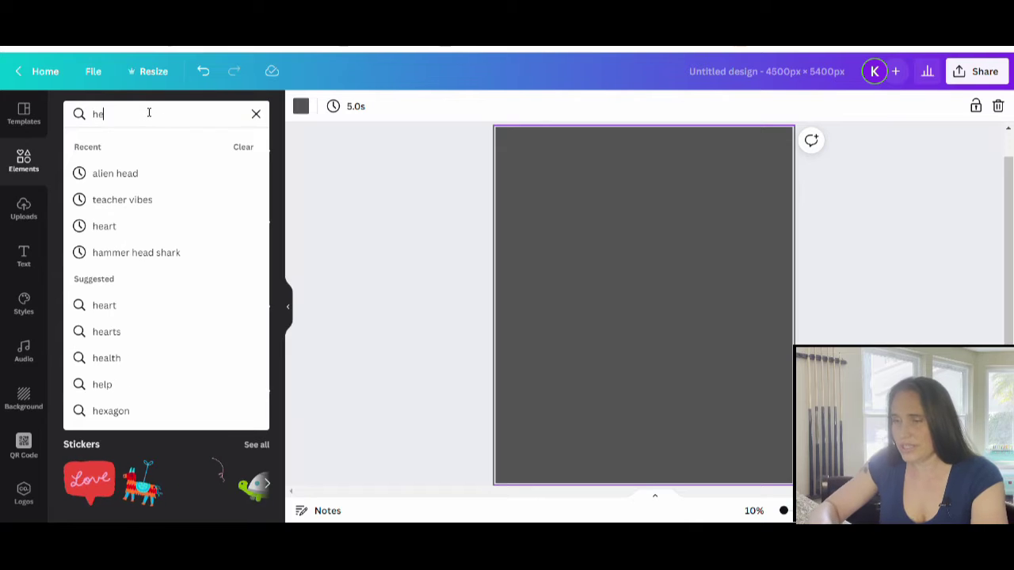
{"action": "key", "text": "BackSpace"}
{"action": "key", "text": "BackSpace"}
{"action": "type", "text": "aili"}
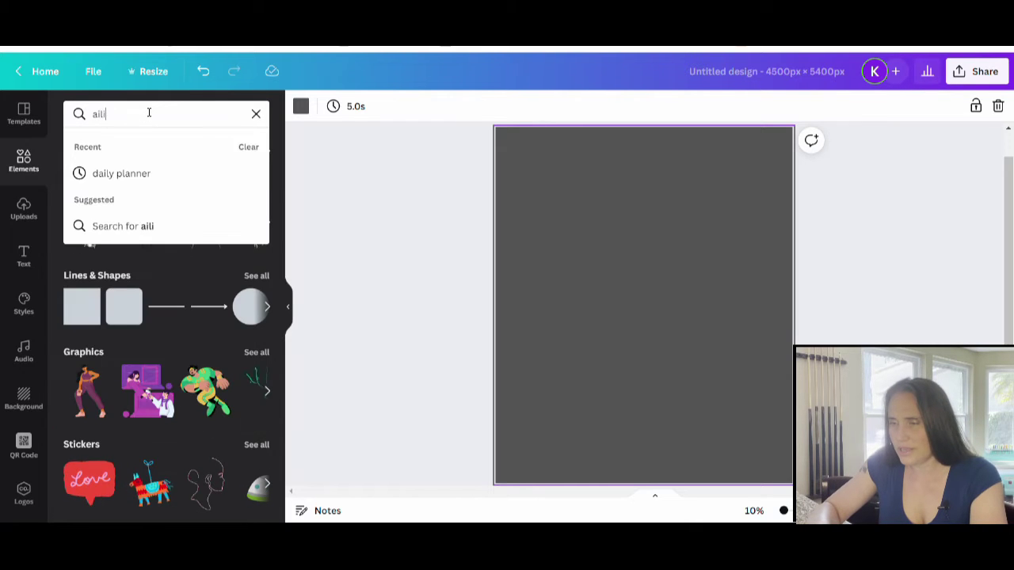
{"action": "key", "text": "BackSpace"}
{"action": "key", "text": "BackSpace"}
{"action": "key", "text": "BackSpace"}
{"action": "type", "text": "lien head"}
{"action": "key", "text": "Return"}
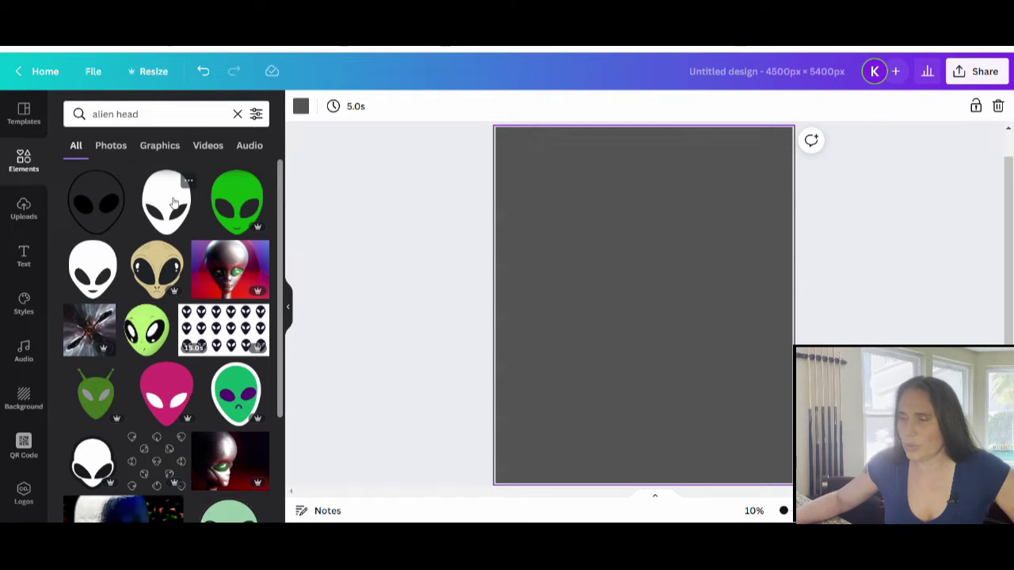
{"action": "left_click", "coordinate": [96, 202]}
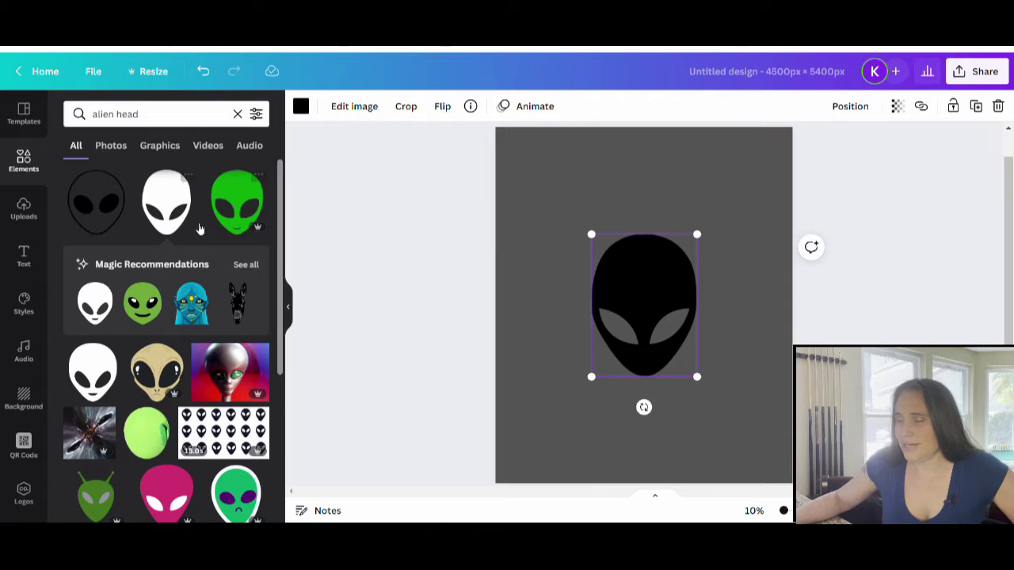
Enlarge the black alien head to about 70% of the page width and center it horizontally in the upper part of the page
{"action": "scroll", "coordinate": [200, 229], "scroll_direction": "down", "scroll_amount": 5}
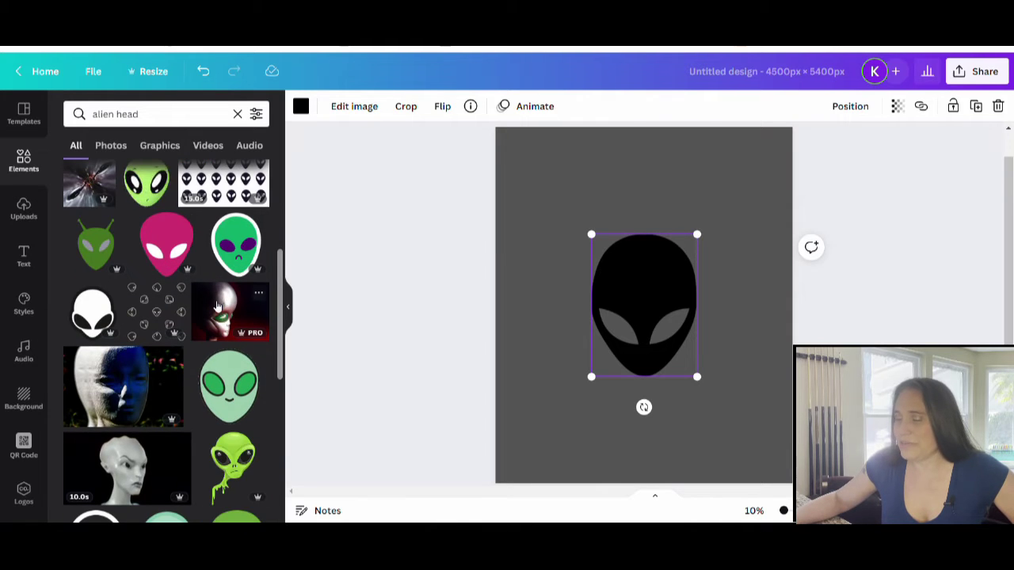
{"action": "scroll", "coordinate": [229, 297], "scroll_direction": "down", "scroll_amount": 4}
{"action": "scroll", "coordinate": [229, 297], "scroll_direction": "down", "scroll_amount": 3}
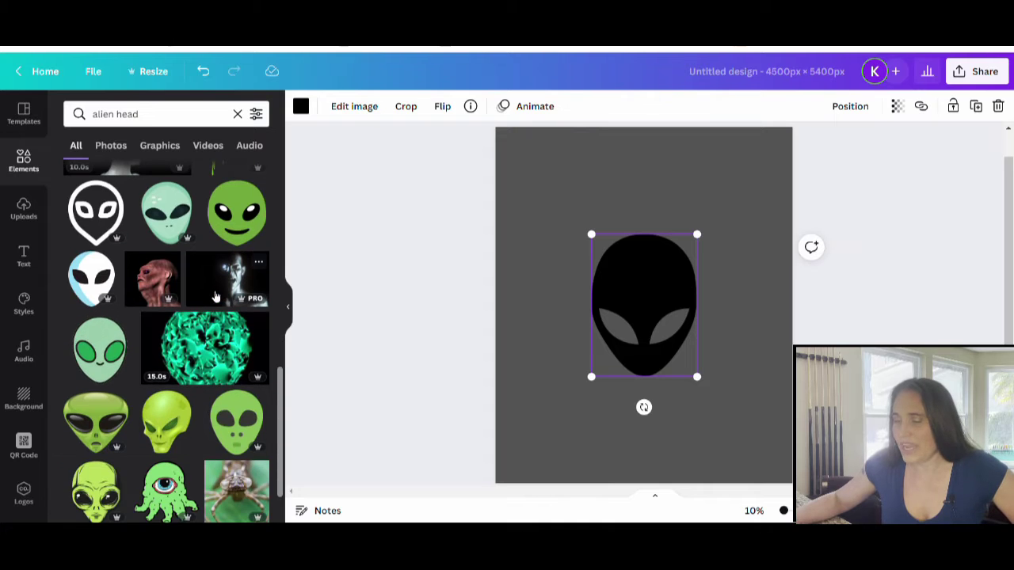
{"action": "scroll", "coordinate": [214, 295], "scroll_direction": "down", "scroll_amount": 3}
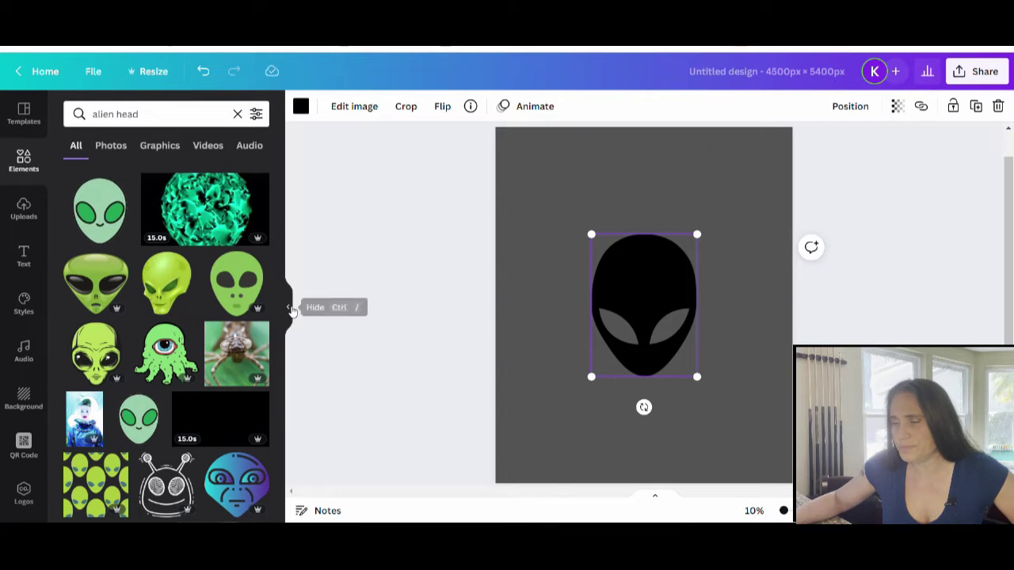
{"action": "left_click", "coordinate": [292, 310]}
{"action": "left_click", "coordinate": [244, 309]}
{"action": "left_click", "coordinate": [484, 237]}
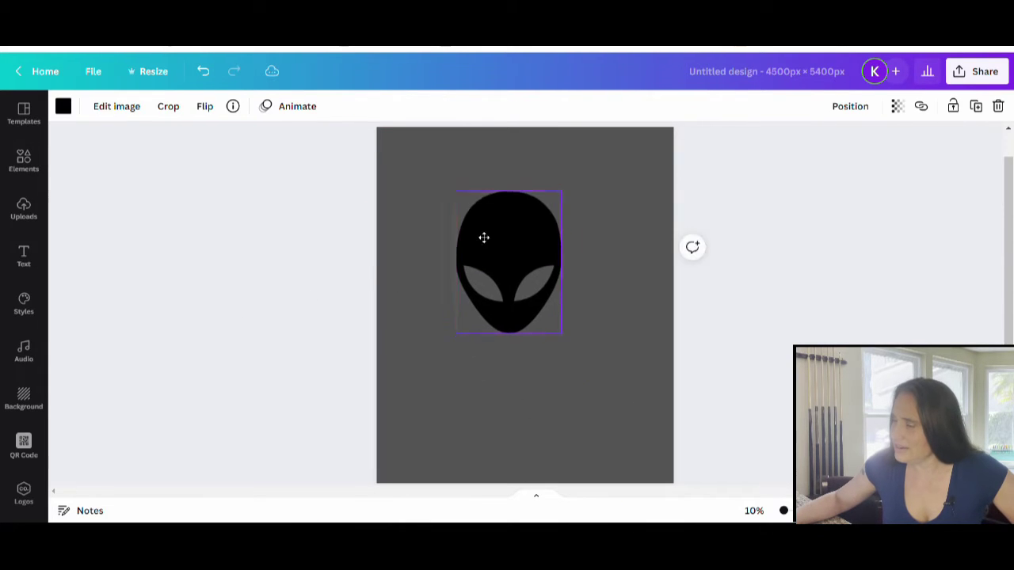
{"action": "left_click_drag", "start_coordinate": [484, 238], "coordinate": [472, 227]}
{"action": "left_click_drag", "start_coordinate": [551, 325], "coordinate": [652, 460]}
{"action": "left_click_drag", "start_coordinate": [578, 357], "coordinate": [554, 318]}
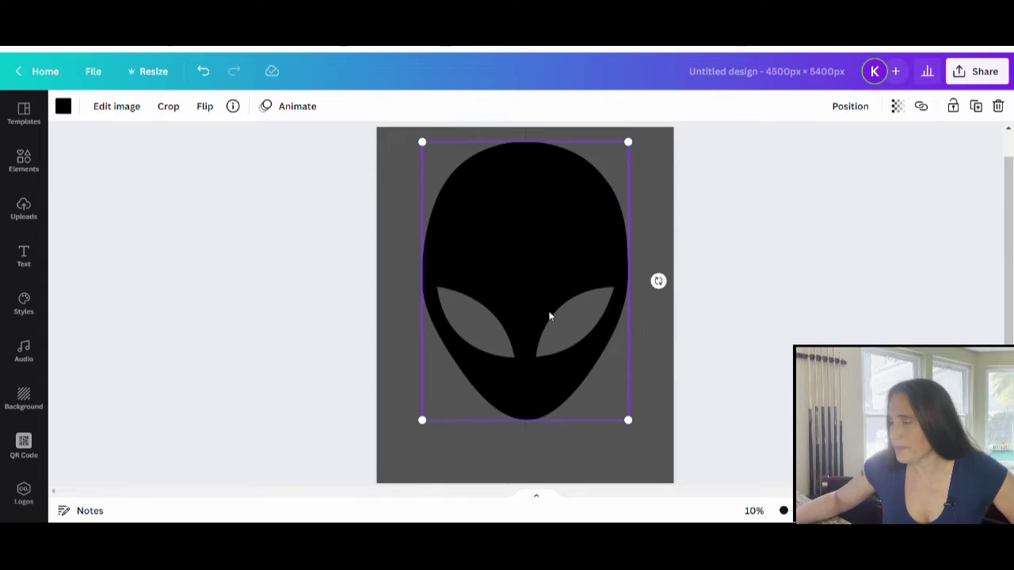
{"action": "left_click", "coordinate": [770, 260]}
Examine the image effect previews for the black alien head, from Smartmockups and Duotone through to Slice
{"action": "left_click", "coordinate": [494, 307]}
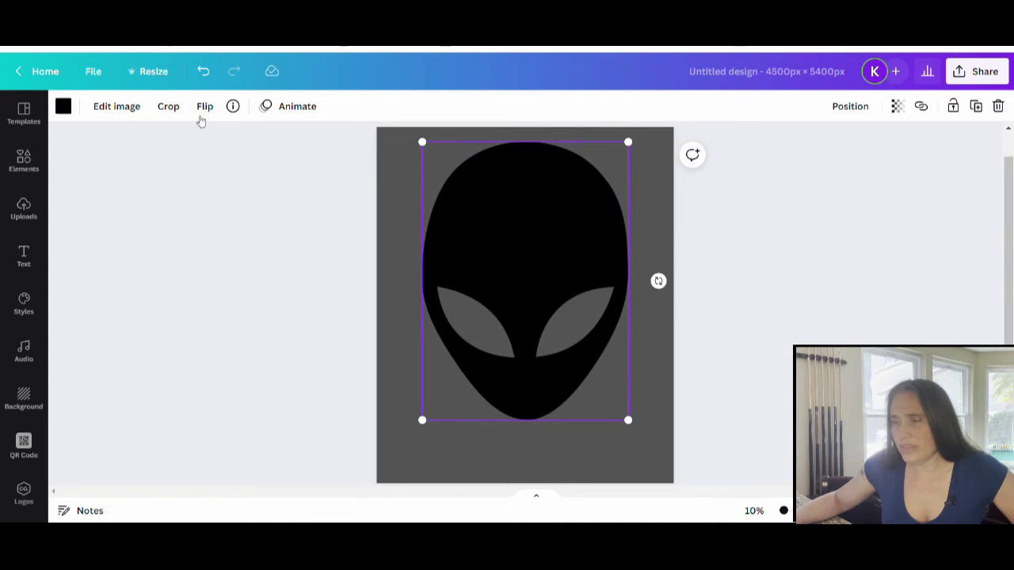
{"action": "left_click", "coordinate": [126, 107]}
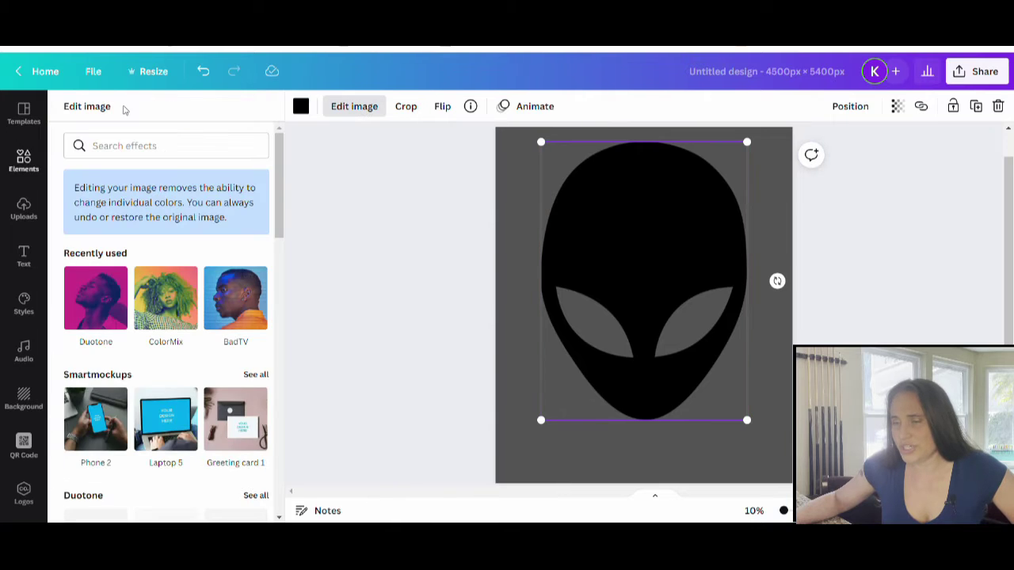
{"action": "scroll", "coordinate": [171, 270], "scroll_direction": "down", "scroll_amount": 3}
{"action": "scroll", "coordinate": [177, 266], "scroll_direction": "down", "scroll_amount": 3}
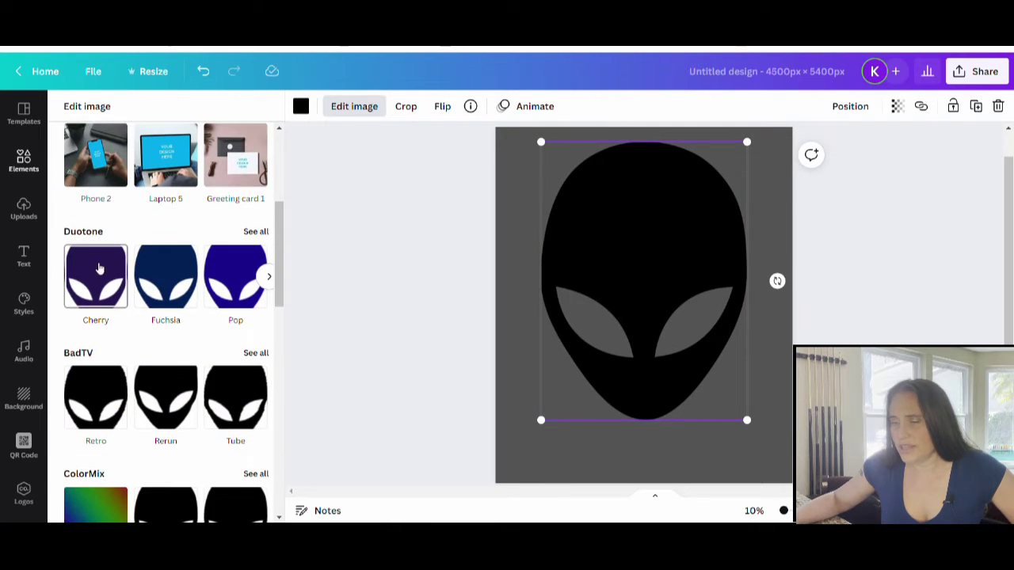
{"action": "scroll", "coordinate": [154, 261], "scroll_direction": "down", "scroll_amount": 5}
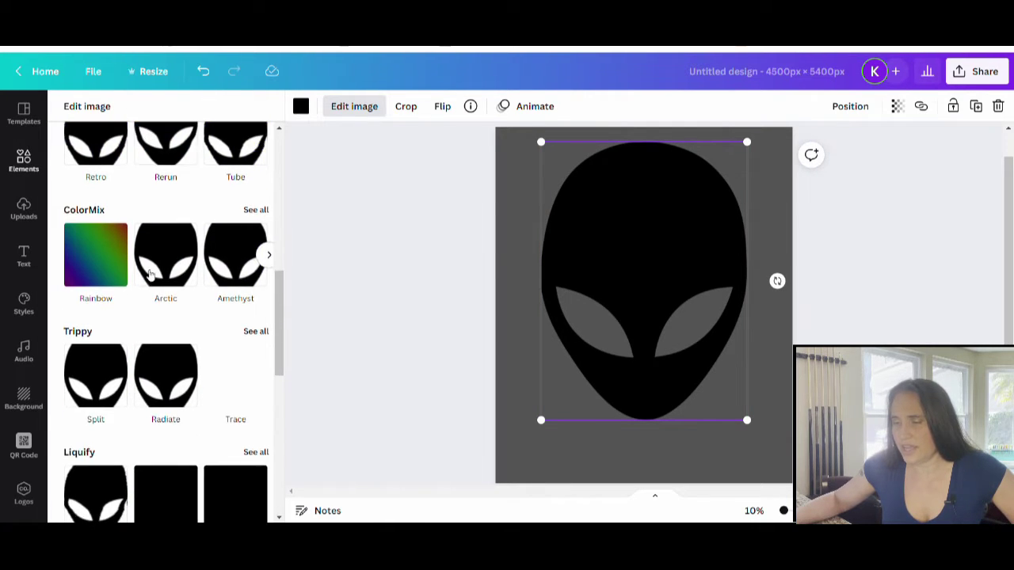
{"action": "scroll", "coordinate": [129, 285], "scroll_direction": "down", "scroll_amount": 4}
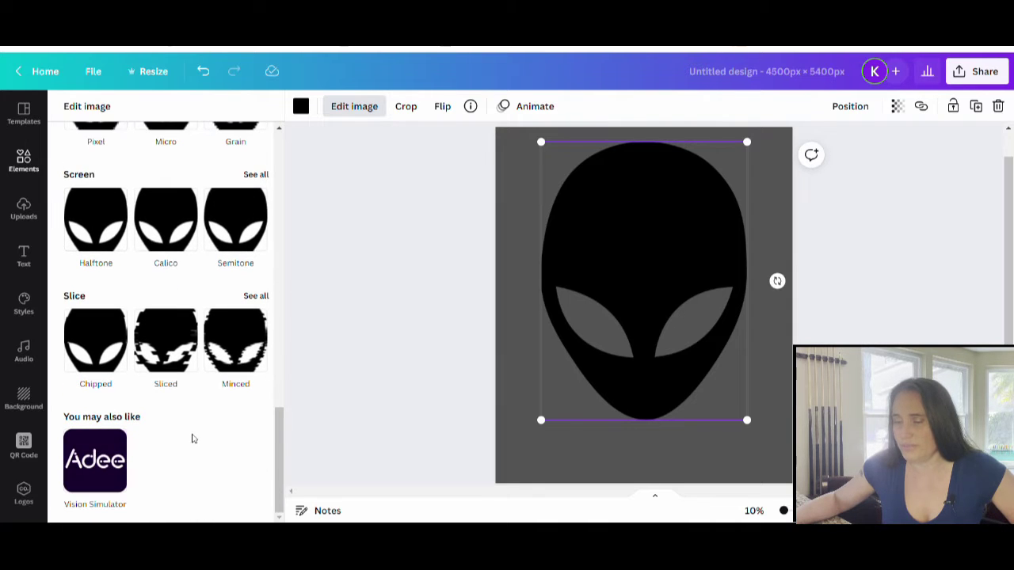
{"action": "scroll", "coordinate": [192, 439], "scroll_direction": "up", "scroll_amount": 8}
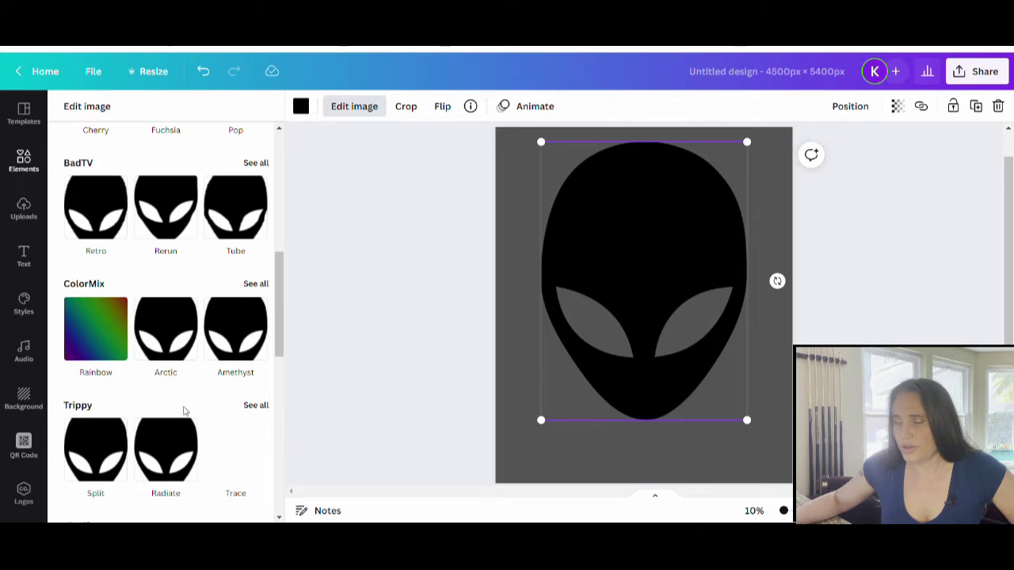
{"action": "scroll", "coordinate": [184, 411], "scroll_direction": "up", "scroll_amount": 5}
{"action": "scroll", "coordinate": [153, 362], "scroll_direction": "up", "scroll_amount": 3}
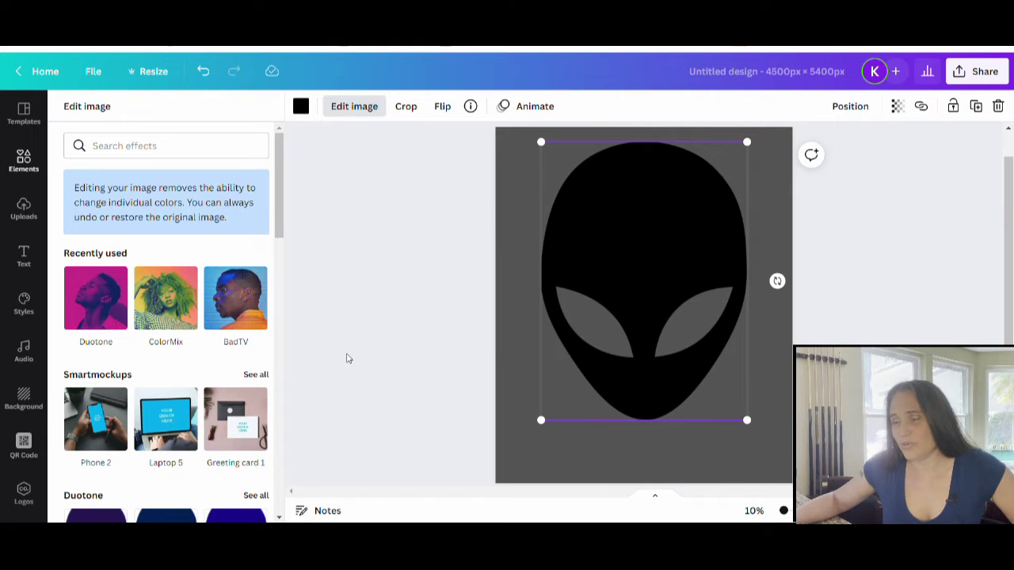
{"action": "scroll", "coordinate": [118, 362], "scroll_direction": "down", "scroll_amount": 5}
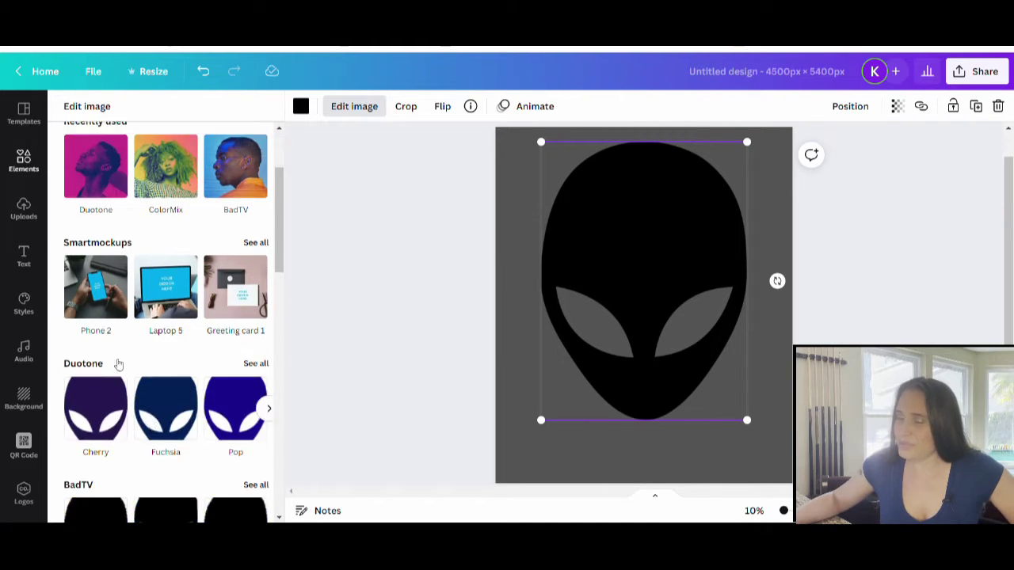
{"action": "scroll", "coordinate": [166, 370], "scroll_direction": "down", "scroll_amount": 4}
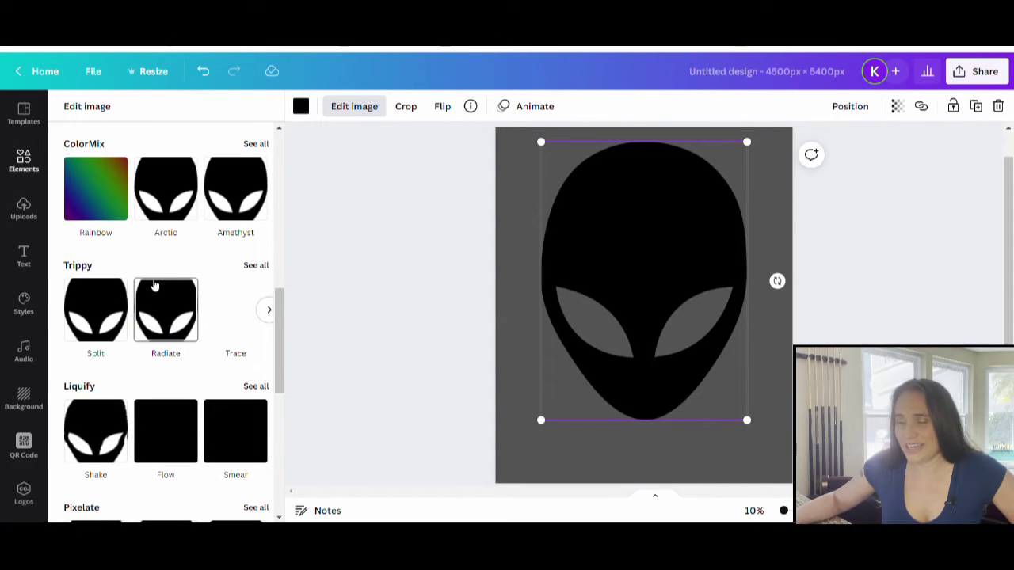
{"action": "scroll", "coordinate": [156, 287], "scroll_direction": "down", "scroll_amount": 3}
{"action": "scroll", "coordinate": [163, 254], "scroll_direction": "down", "scroll_amount": 3}
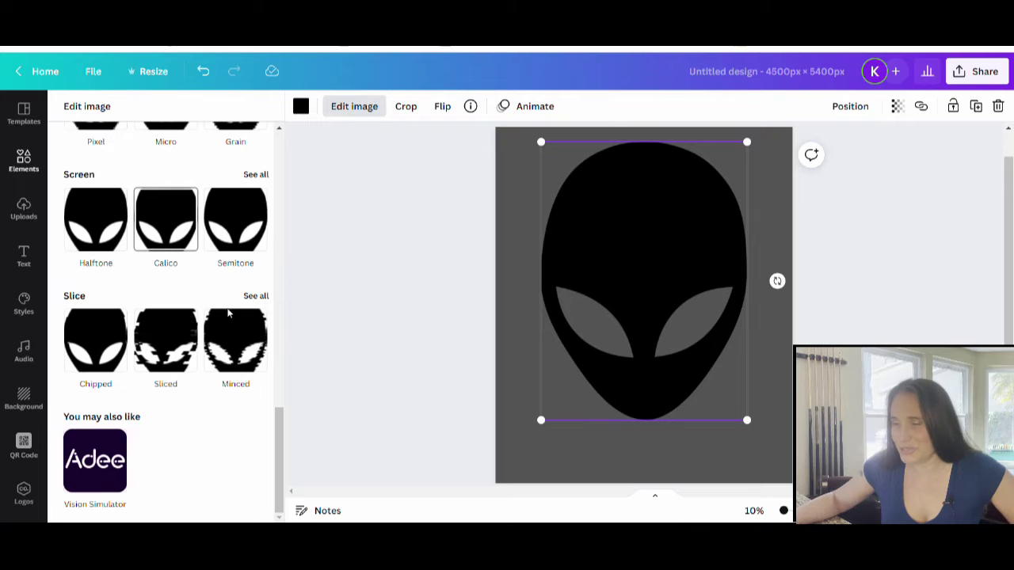
{"action": "scroll", "coordinate": [176, 340], "scroll_direction": "up", "scroll_amount": 6}
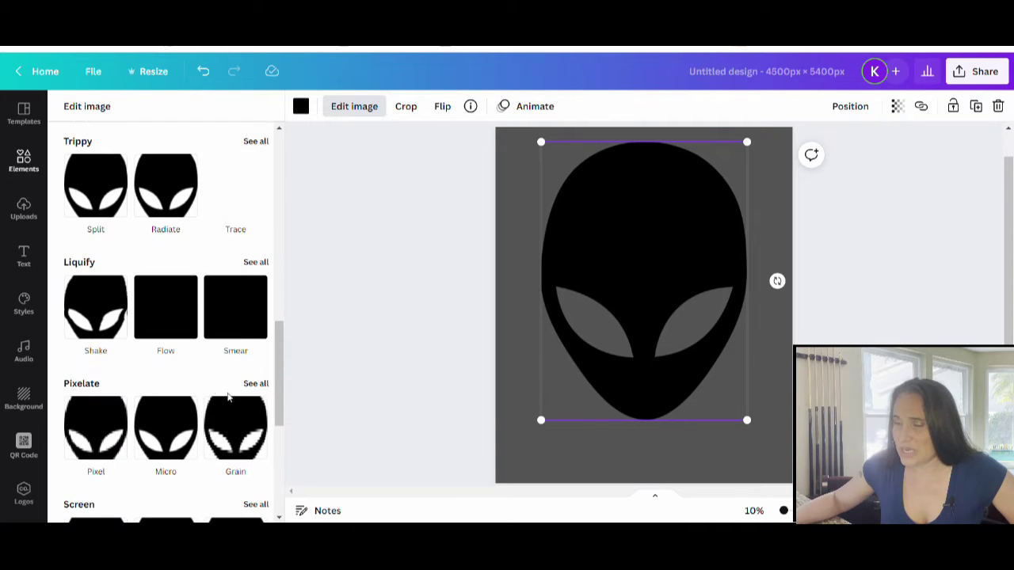
{"action": "scroll", "coordinate": [219, 365], "scroll_direction": "up", "scroll_amount": 4}
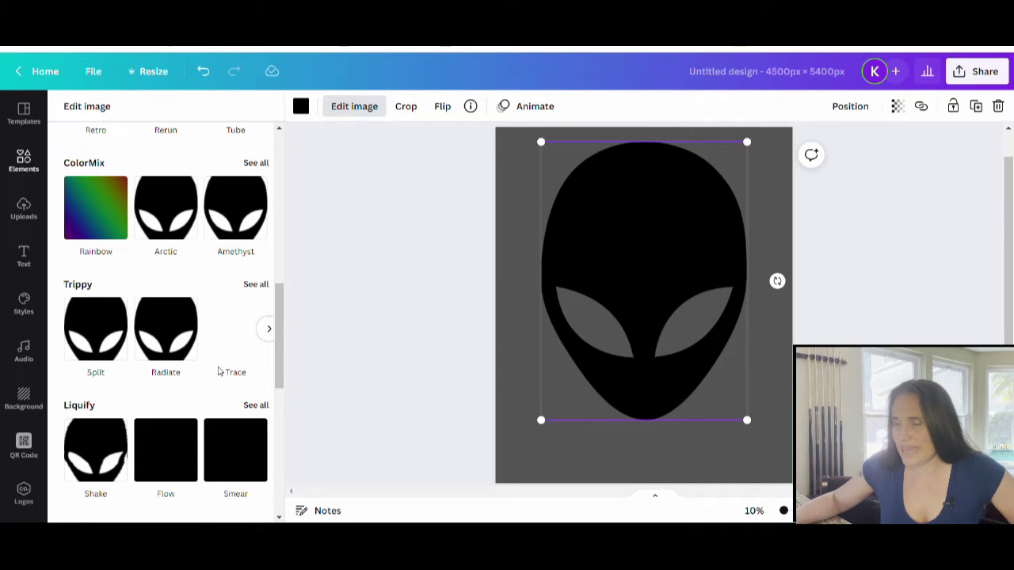
{"action": "scroll", "coordinate": [226, 374], "scroll_direction": "up", "scroll_amount": 1}
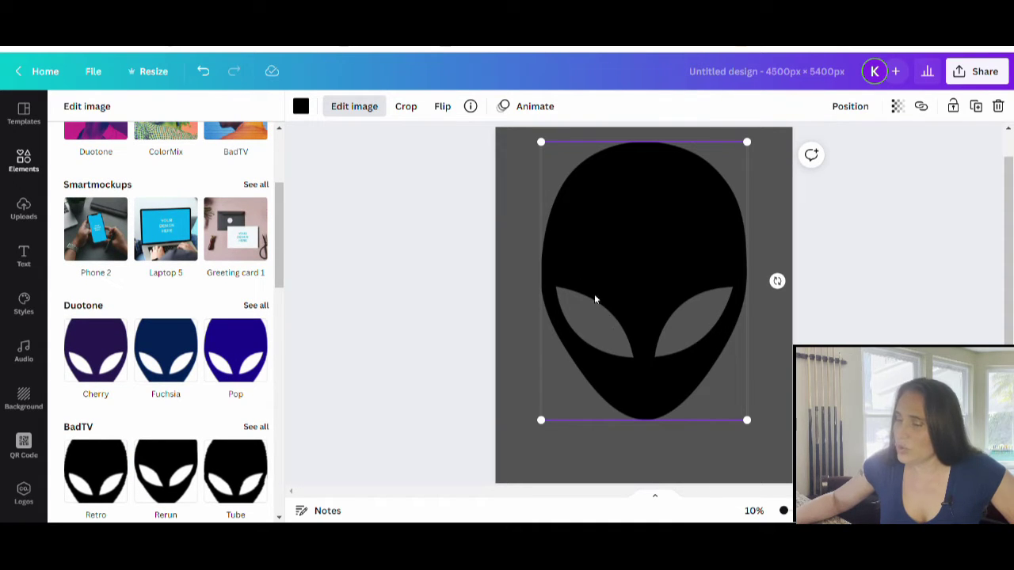
Recolor the black alien head with the bright light green from the default colors
{"action": "left_click", "coordinate": [440, 330]}
{"action": "left_click", "coordinate": [65, 107]}
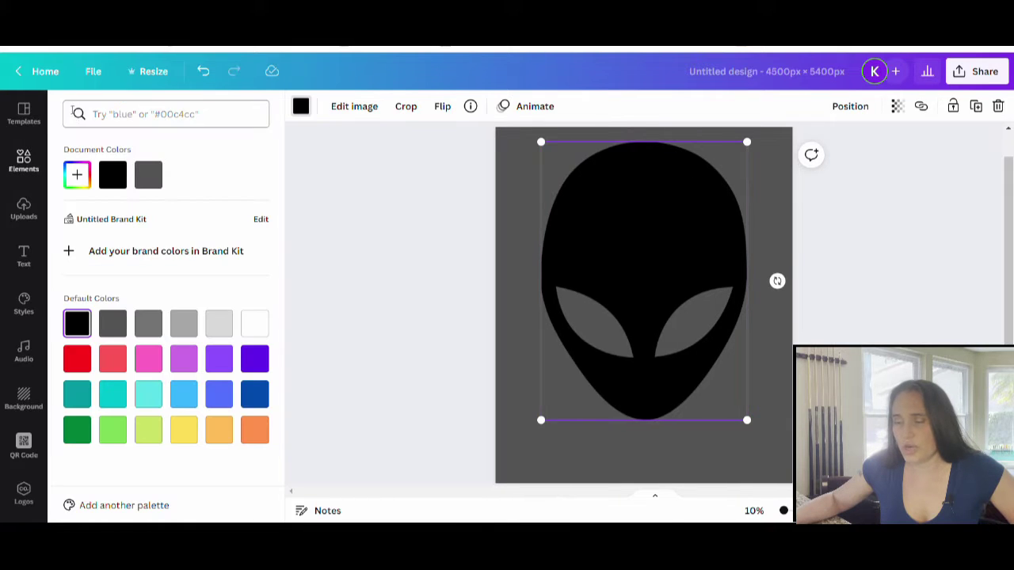
{"action": "left_click", "coordinate": [119, 437]}
{"action": "left_click", "coordinate": [379, 338]}
{"action": "left_click", "coordinate": [594, 461]}
{"action": "left_click", "coordinate": [544, 311]}
Examine the image effect previews for the green alien head, including the complete set of Trippy effects
{"action": "left_click", "coordinate": [111, 106]}
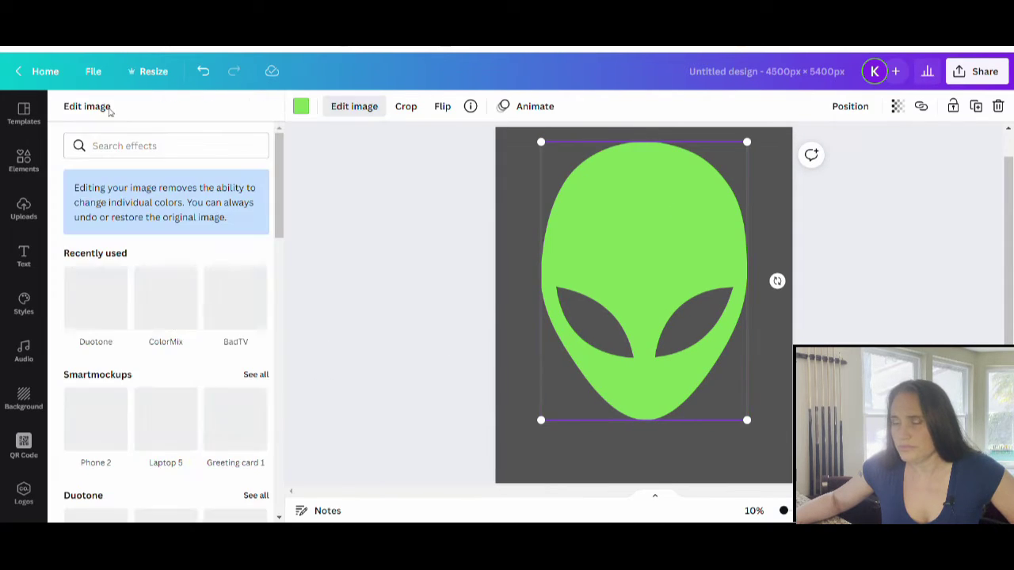
{"action": "scroll", "coordinate": [170, 227], "scroll_direction": "down", "scroll_amount": 3}
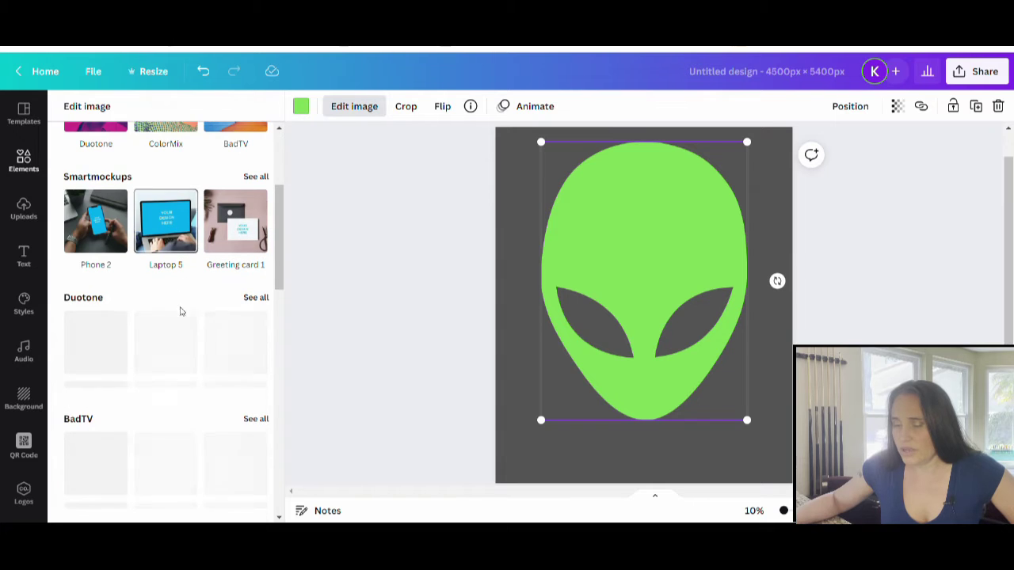
{"action": "scroll", "coordinate": [190, 349], "scroll_direction": "down", "scroll_amount": 1}
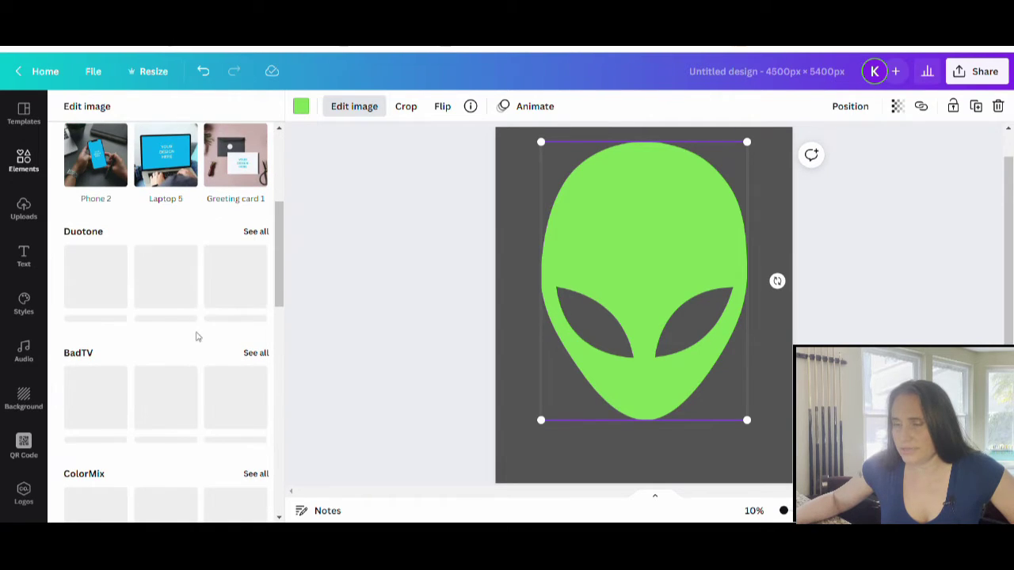
{"action": "scroll", "coordinate": [196, 335], "scroll_direction": "down", "scroll_amount": 2}
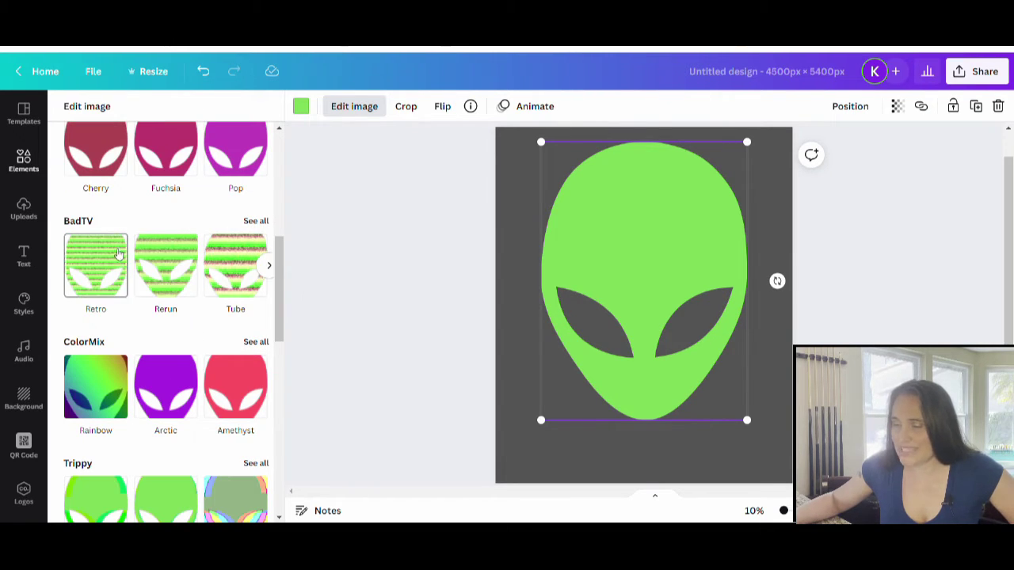
{"action": "scroll", "coordinate": [114, 260], "scroll_direction": "down", "scroll_amount": 1}
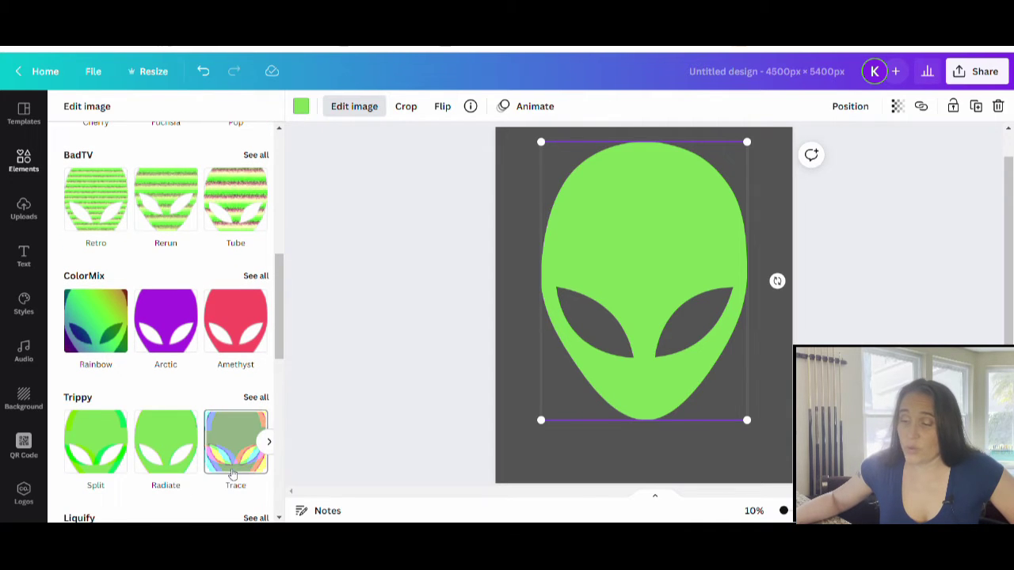
{"action": "left_click", "coordinate": [256, 398]}
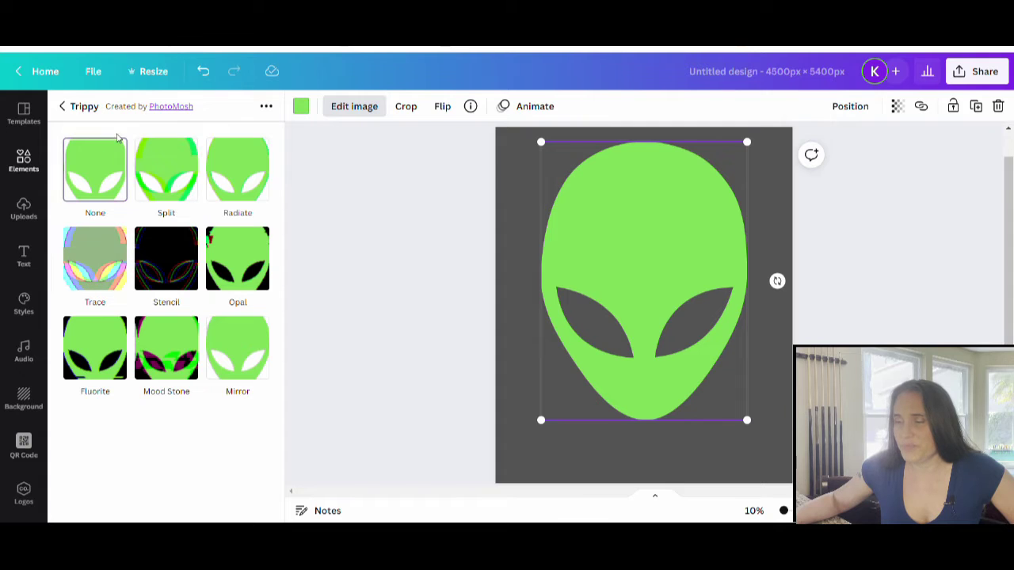
{"action": "left_click", "coordinate": [64, 106]}
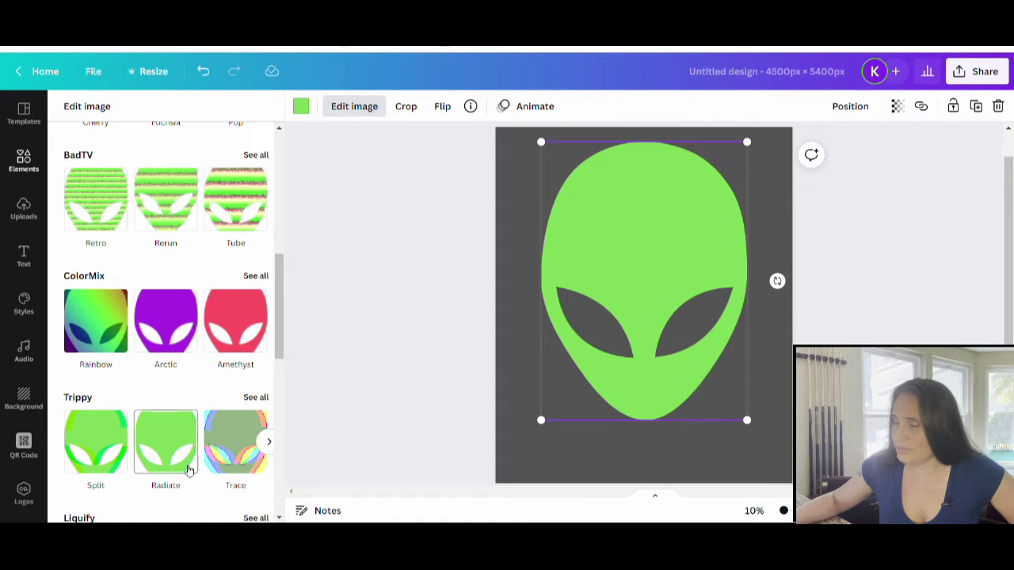
Give the alien head the BadTV Retro effect with Thick distort and Fine distort both set to 0.1
{"action": "left_click", "coordinate": [94, 210]}
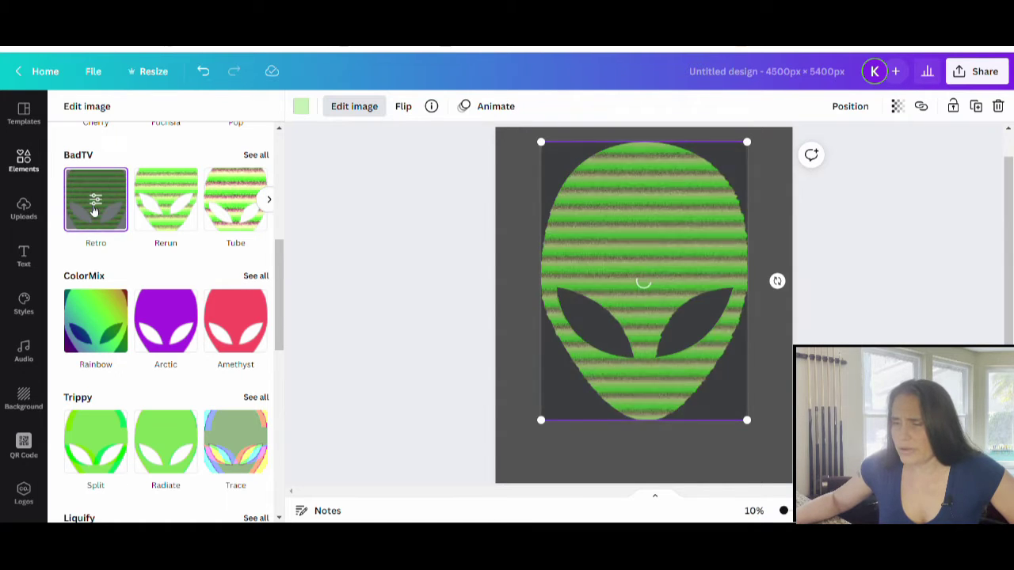
{"action": "left_click", "coordinate": [94, 201]}
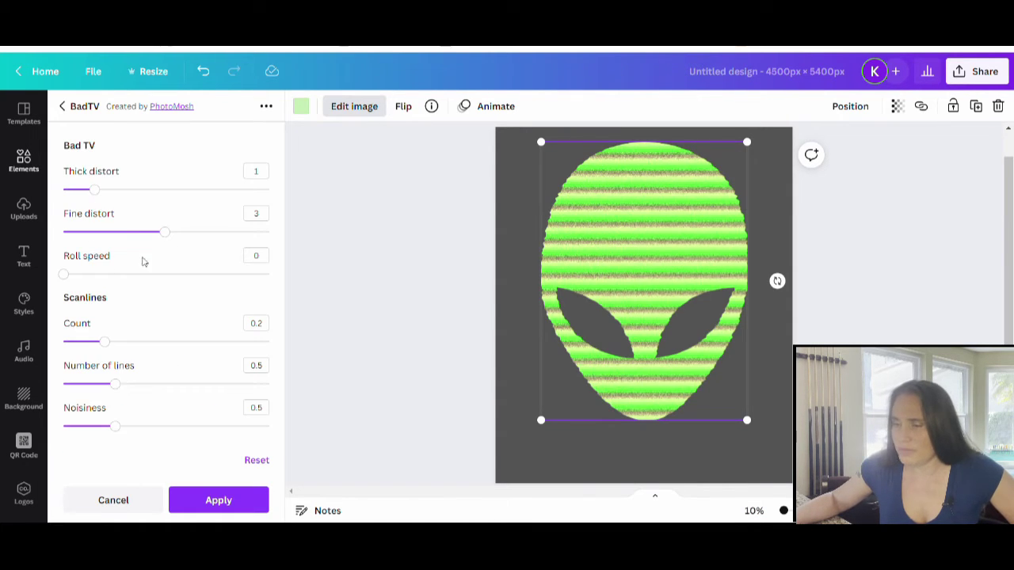
{"action": "left_click_drag", "start_coordinate": [164, 232], "coordinate": [64, 232]}
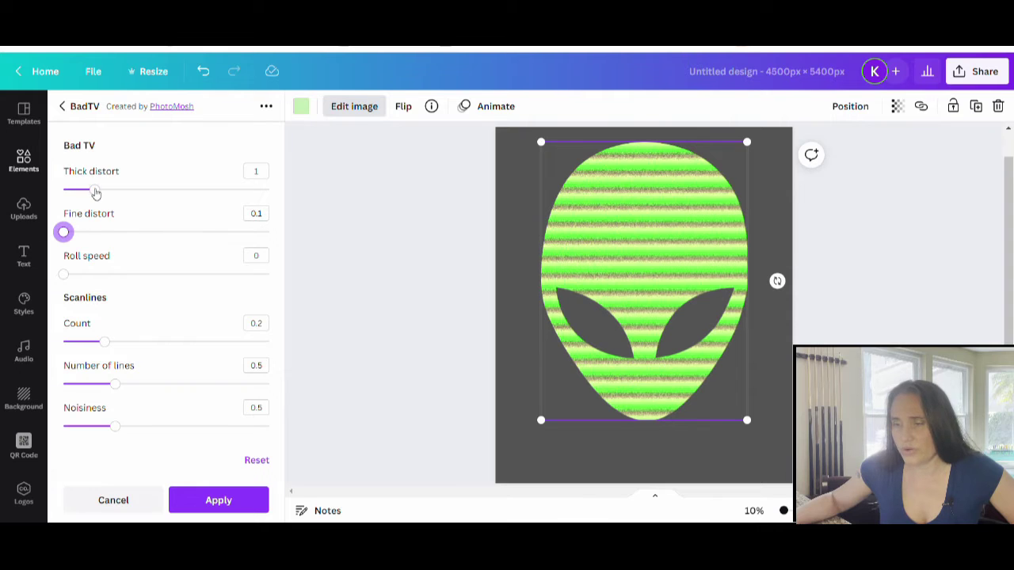
{"action": "left_click_drag", "start_coordinate": [94, 192], "coordinate": [37, 198]}
Set the BadTV scanlines to Count 0.01, Number of lines 0.61 and Noisiness 0.78, and apply the effect to the head
{"action": "left_click_drag", "start_coordinate": [103, 344], "coordinate": [68, 349]}
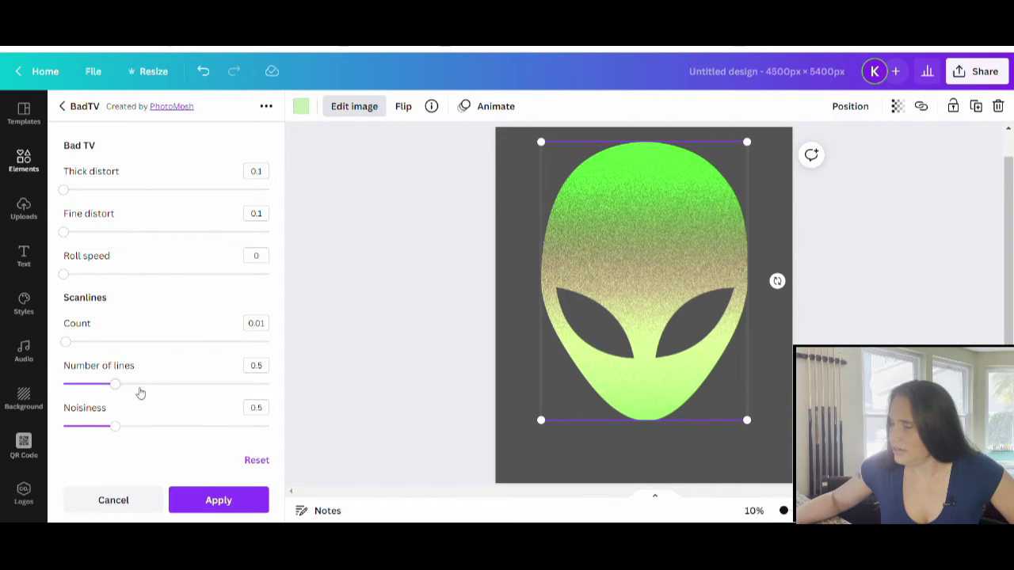
{"action": "left_click_drag", "start_coordinate": [118, 393], "coordinate": [131, 394]}
{"action": "left_click_drag", "start_coordinate": [121, 430], "coordinate": [147, 428]}
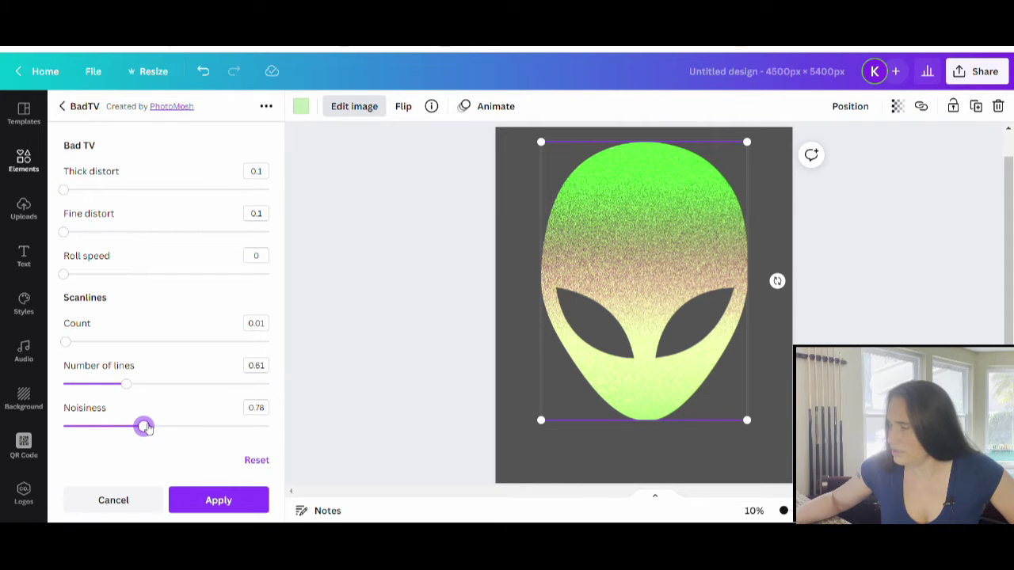
{"action": "left_click", "coordinate": [196, 507]}
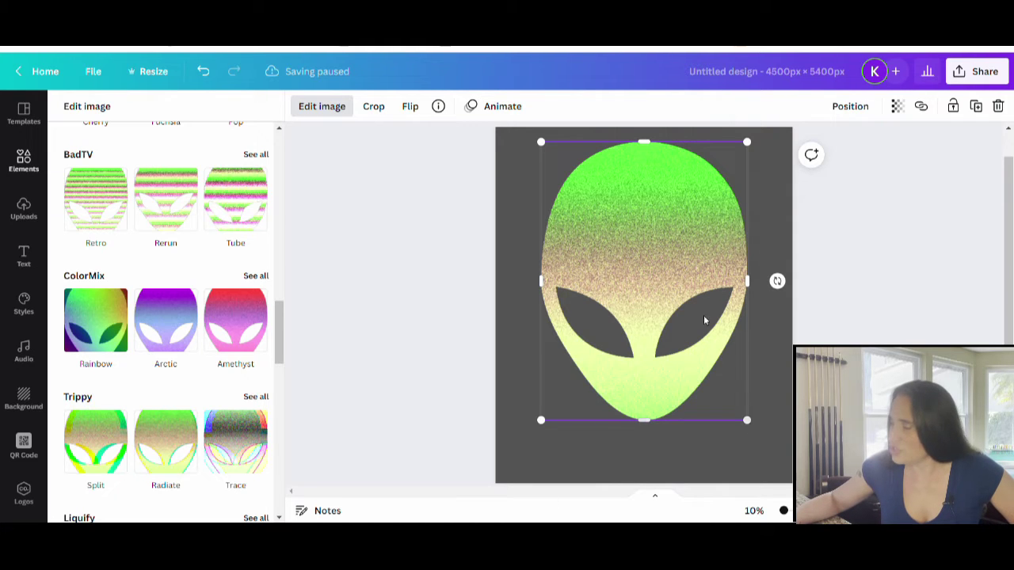
{"action": "left_click", "coordinate": [850, 285]}
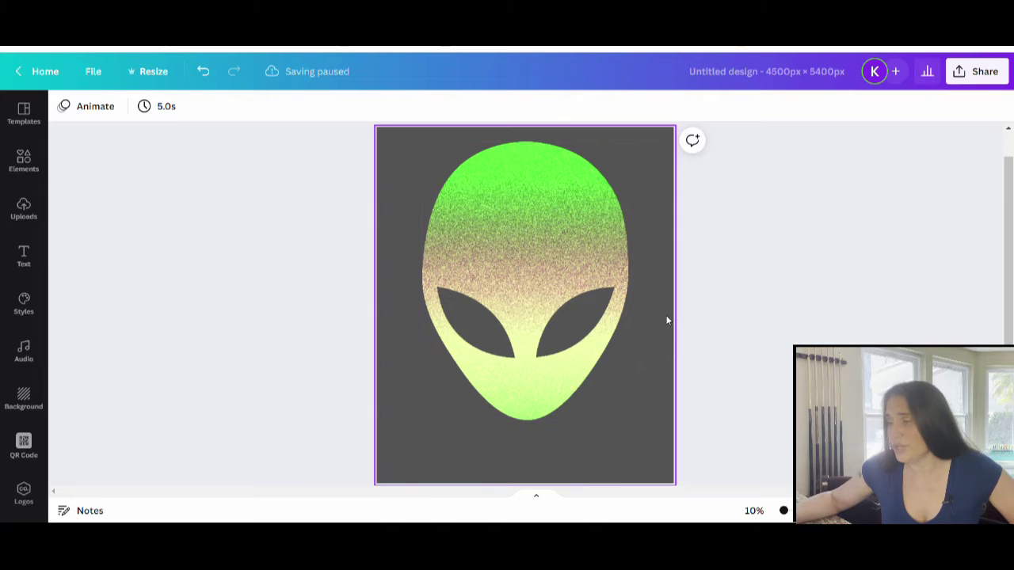
Examine the image effect previews for the alien head, from the filters down to the Letter Mosaic styles
{"action": "left_click", "coordinate": [592, 252]}
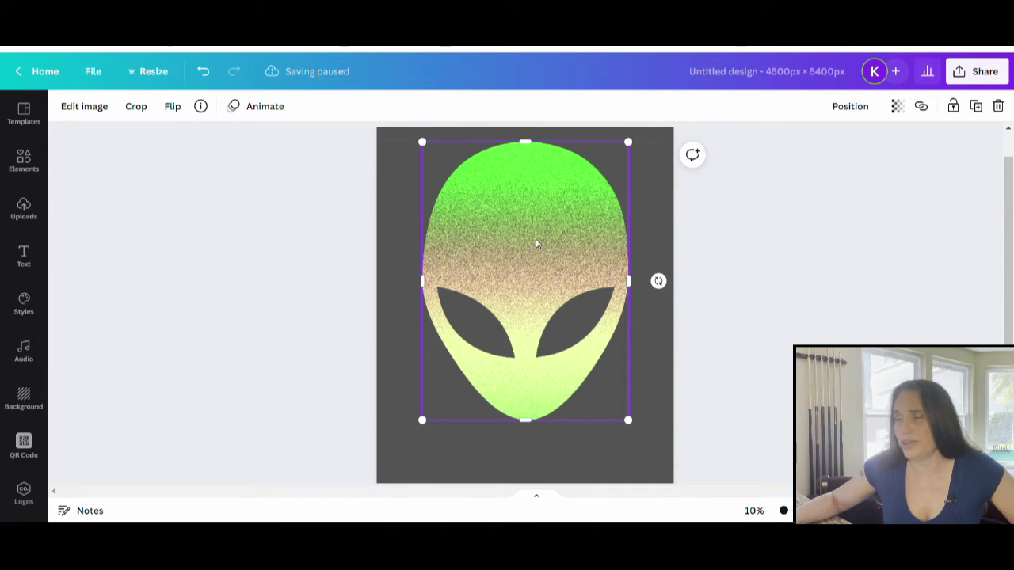
{"action": "left_click", "coordinate": [92, 108]}
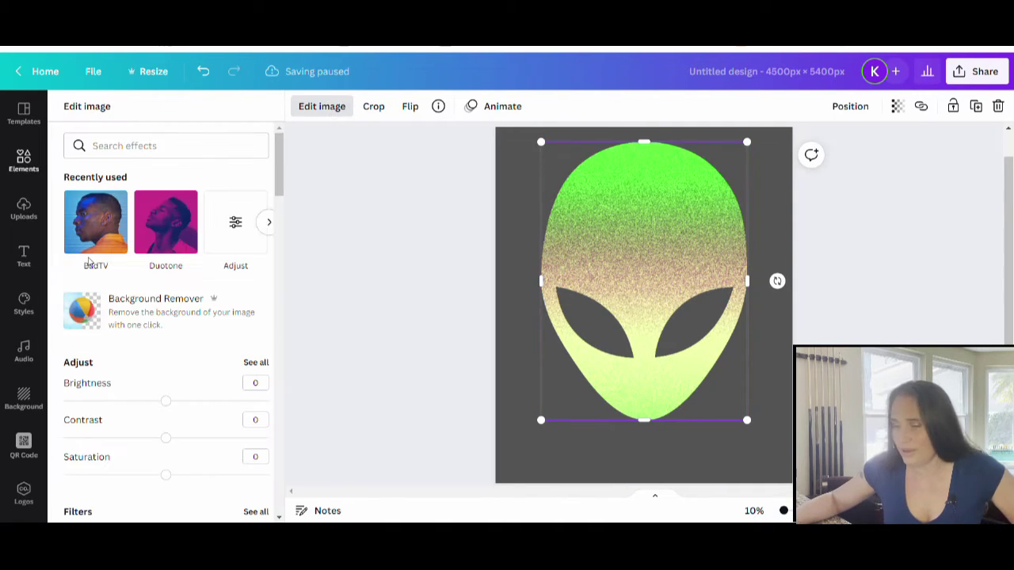
{"action": "scroll", "coordinate": [129, 253], "scroll_direction": "down", "scroll_amount": 6}
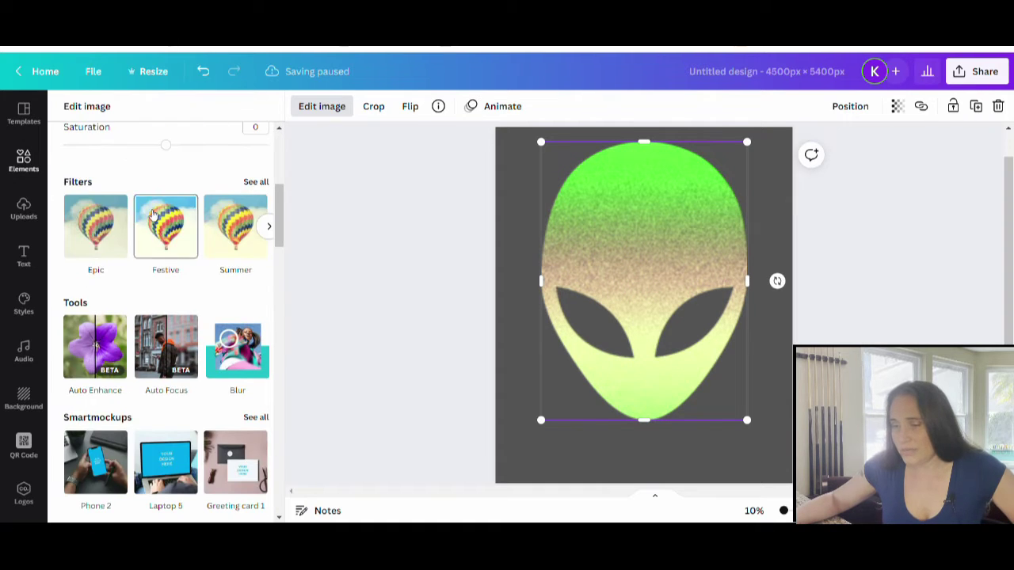
{"action": "scroll", "coordinate": [166, 194], "scroll_direction": "down", "scroll_amount": 4}
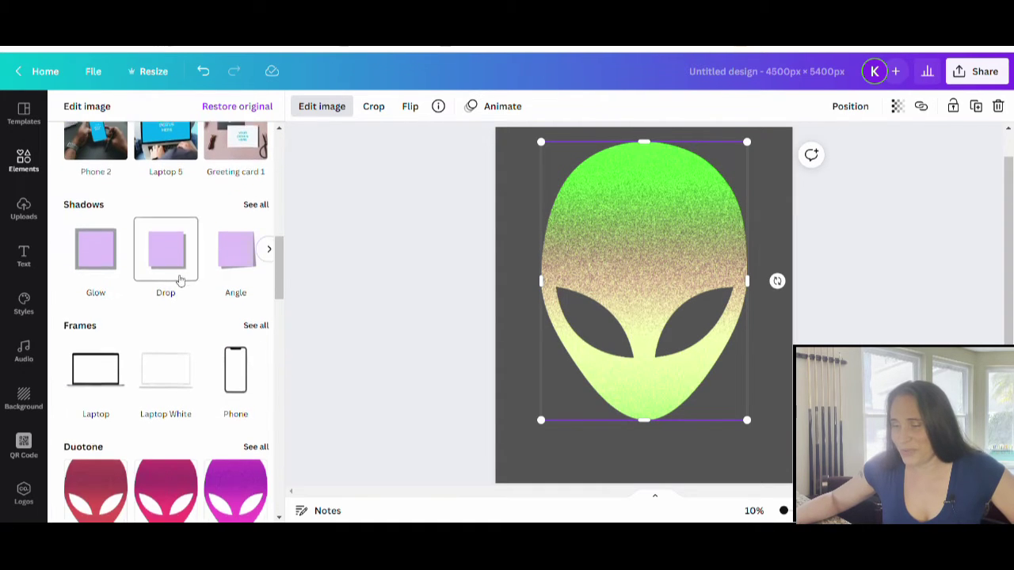
{"action": "scroll", "coordinate": [174, 253], "scroll_direction": "down", "scroll_amount": 3}
{"action": "scroll", "coordinate": [157, 225], "scroll_direction": "down", "scroll_amount": 3}
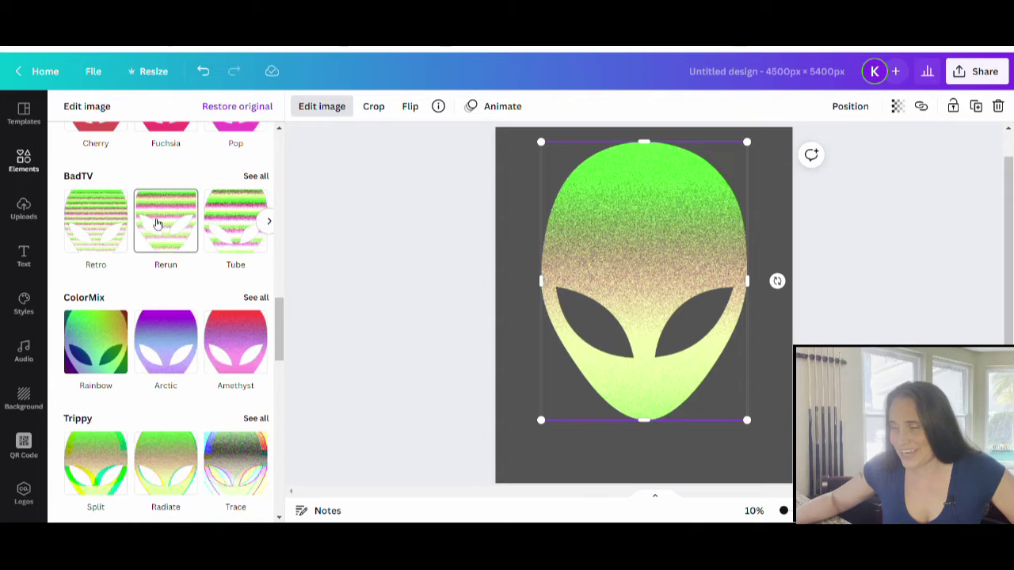
{"action": "scroll", "coordinate": [145, 225], "scroll_direction": "down", "scroll_amount": 4}
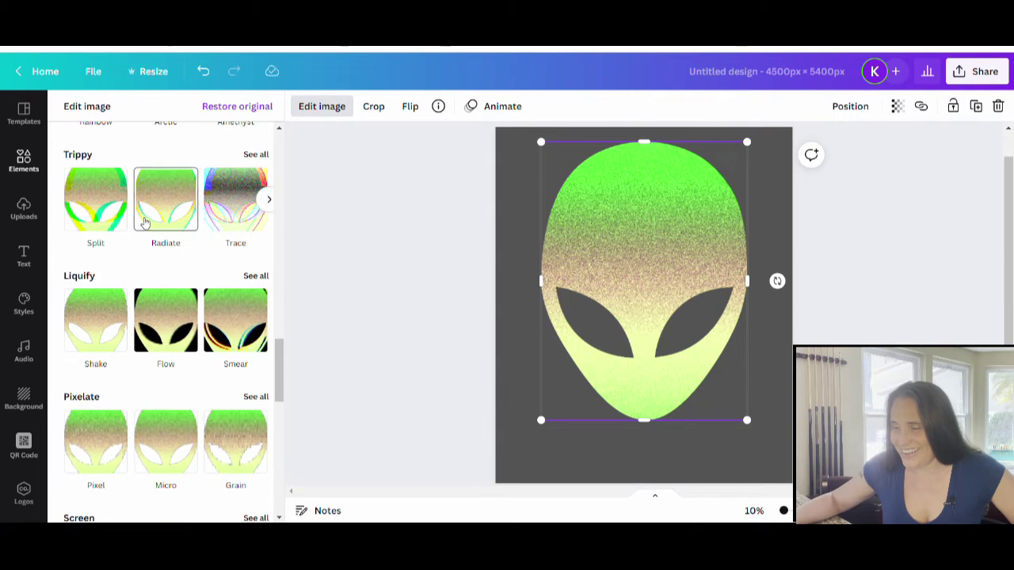
{"action": "scroll", "coordinate": [135, 270], "scroll_direction": "down", "scroll_amount": 2}
{"action": "scroll", "coordinate": [132, 287], "scroll_direction": "down", "scroll_amount": 3}
{"action": "scroll", "coordinate": [132, 276], "scroll_direction": "down", "scroll_amount": 8}
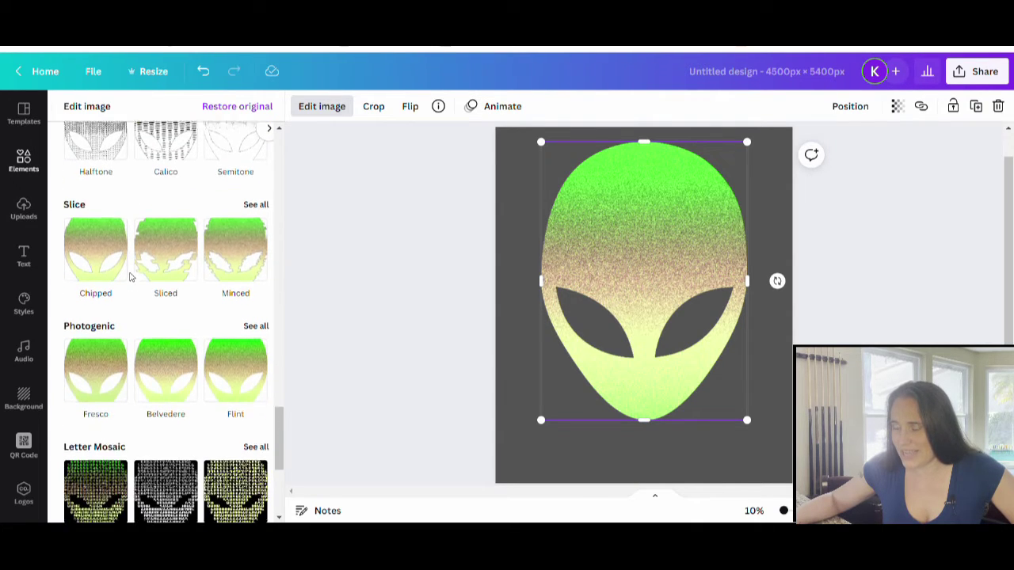
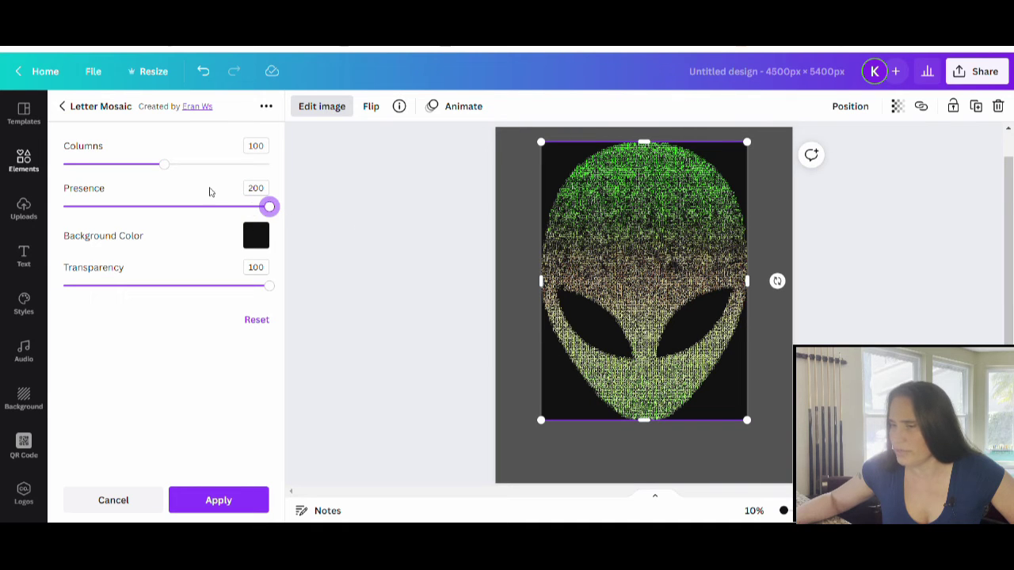
Try the Letter Mosaic effect with Transparency at 0 and return it to 100
{"action": "left_click", "coordinate": [269, 290]}
{"action": "left_click_drag", "start_coordinate": [270, 290], "coordinate": [4, 286]}
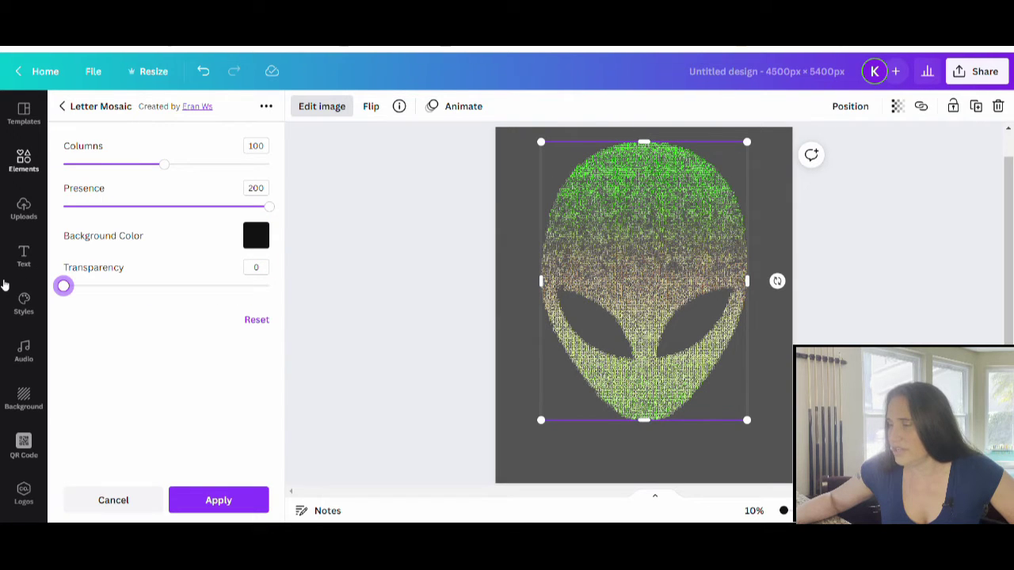
{"action": "left_click_drag", "start_coordinate": [4, 285], "coordinate": [300, 286]}
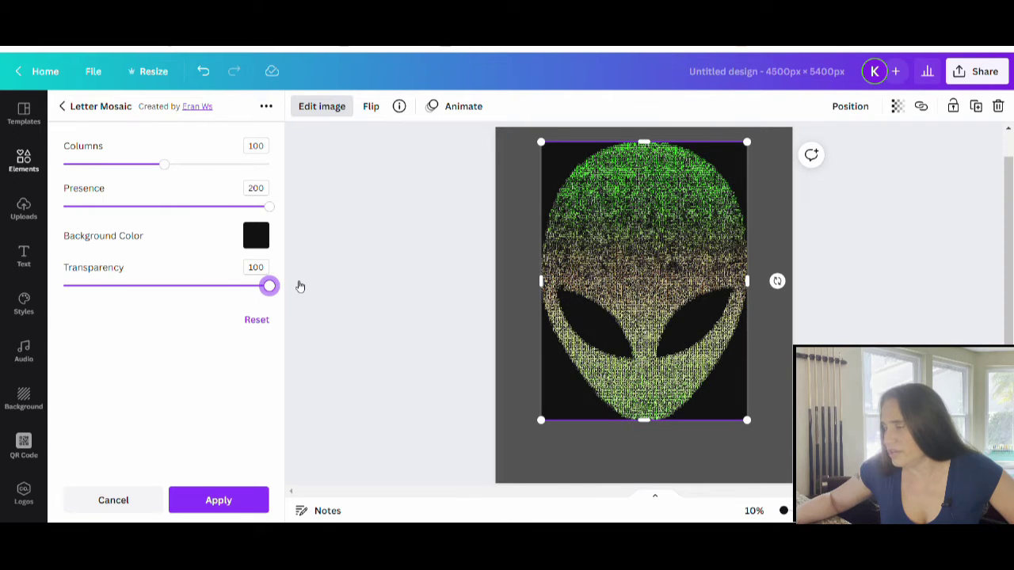
Set the Letter Mosaic effect's Columns to 123 and apply the effect to the alien head
{"action": "left_click_drag", "start_coordinate": [167, 167], "coordinate": [90, 167]}
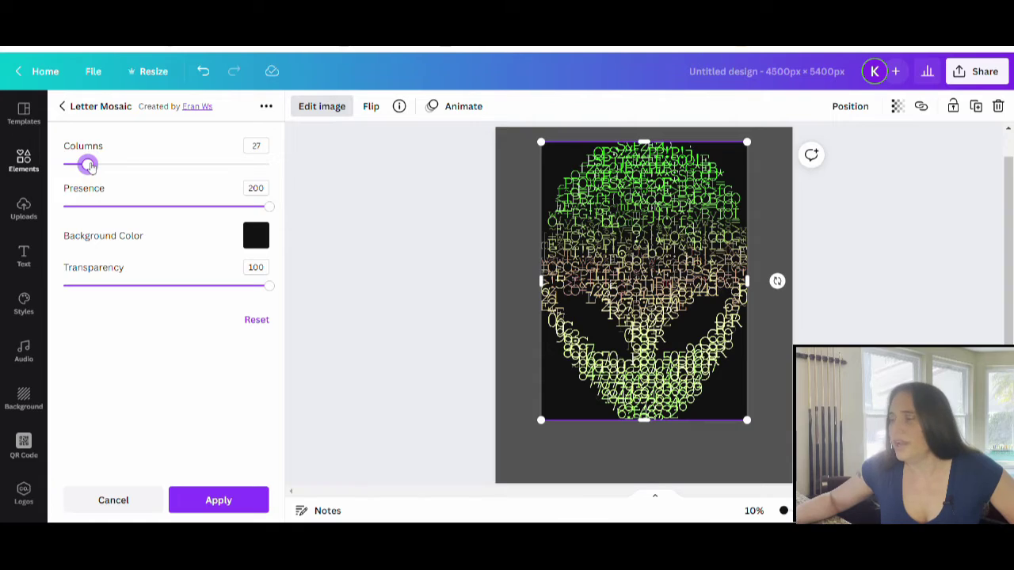
{"action": "left_click_drag", "start_coordinate": [90, 167], "coordinate": [192, 181]}
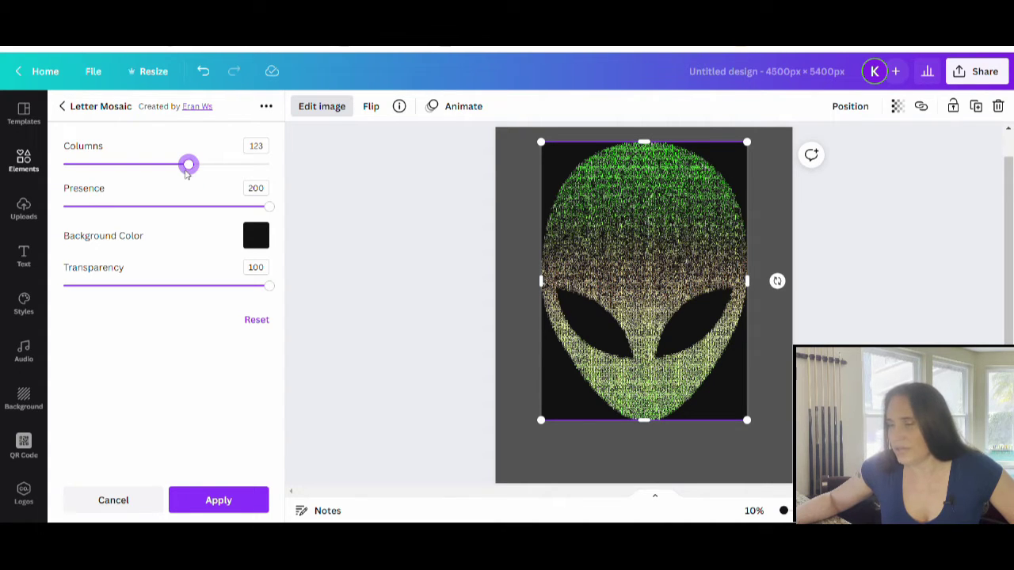
{"action": "left_click", "coordinate": [214, 501]}
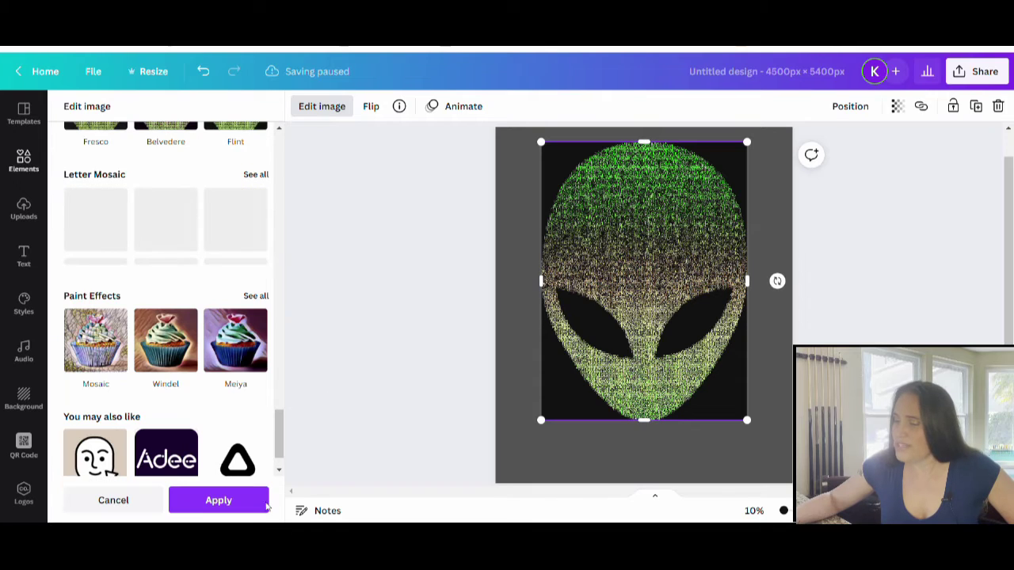
{"action": "left_click", "coordinate": [227, 508]}
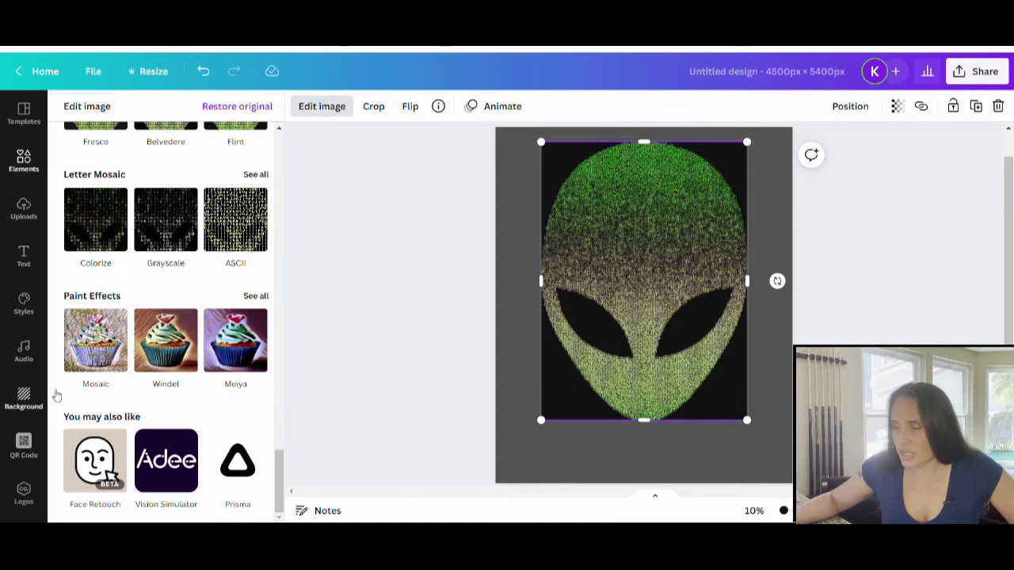
Remove the black rectangle around the alien head with the Background Remover
{"action": "scroll", "coordinate": [158, 357], "scroll_direction": "up", "scroll_amount": 5}
{"action": "scroll", "coordinate": [158, 357], "scroll_direction": "up", "scroll_amount": 10}
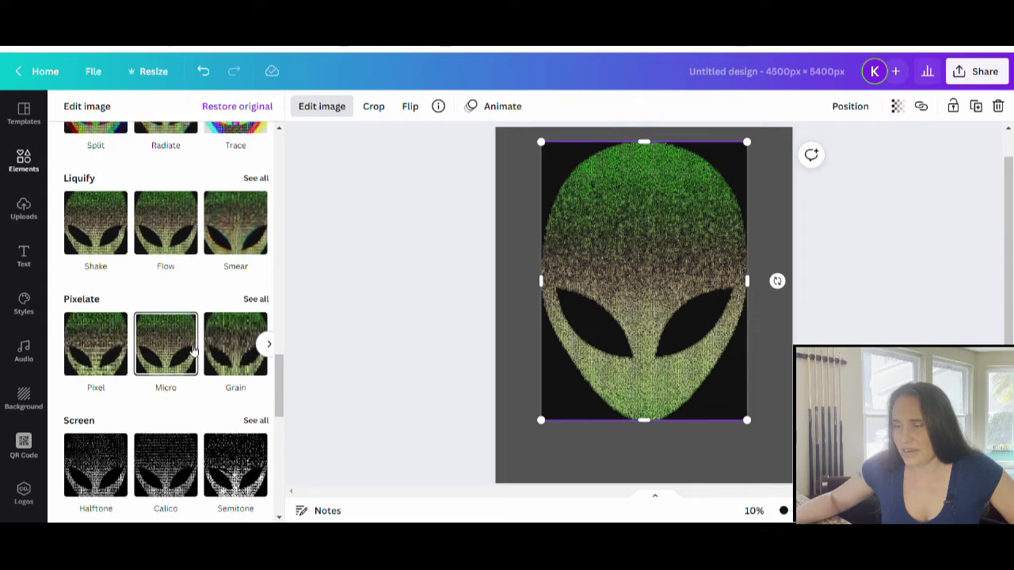
{"action": "scroll", "coordinate": [196, 350], "scroll_direction": "up", "scroll_amount": 10}
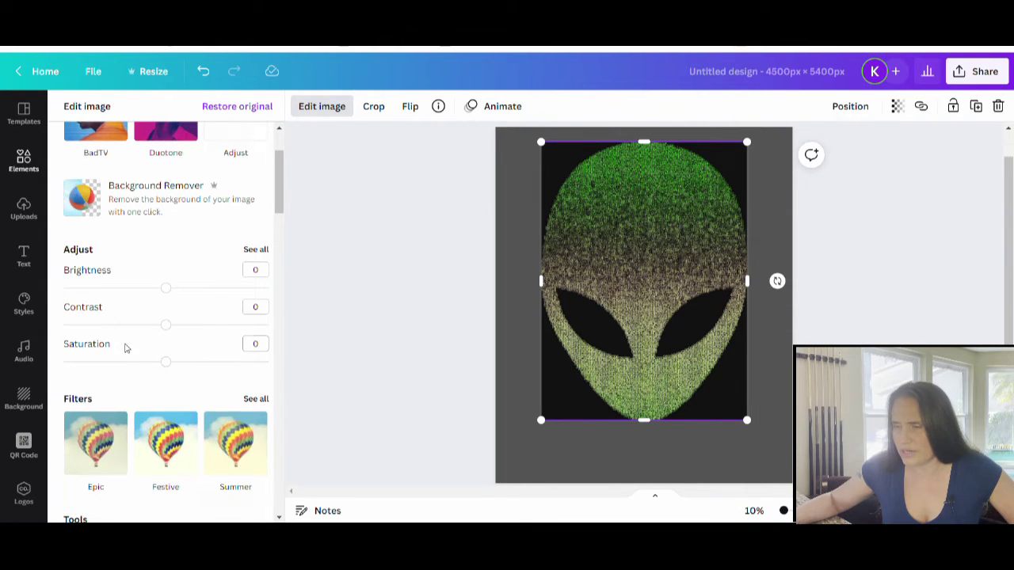
{"action": "scroll", "coordinate": [124, 347], "scroll_direction": "up", "scroll_amount": 3}
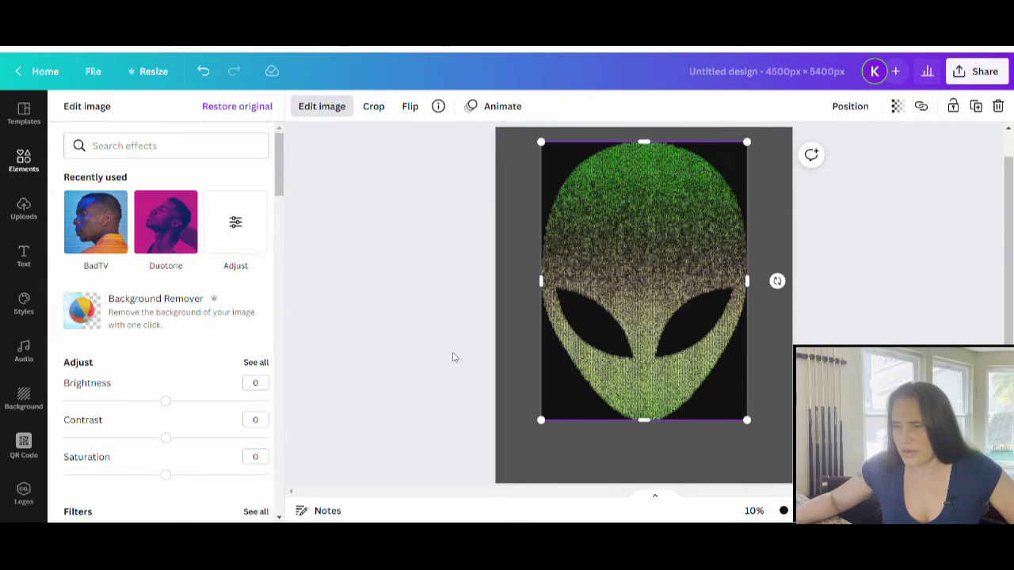
{"action": "left_click", "coordinate": [115, 314]}
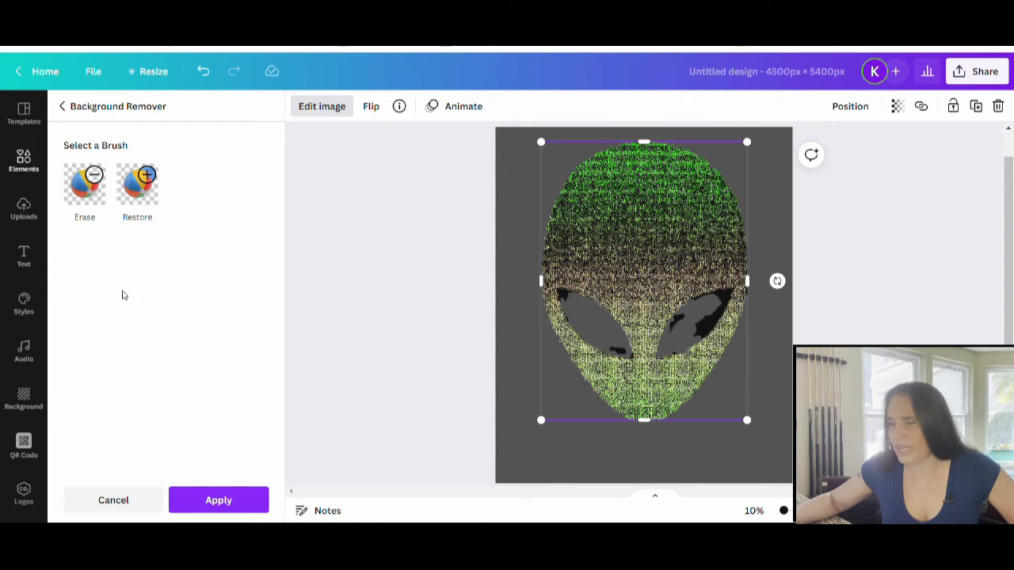
Erase the leftover black patches inside both alien eyes with the size 25 Erase brush and finish the background removal
{"action": "left_click", "coordinate": [92, 203]}
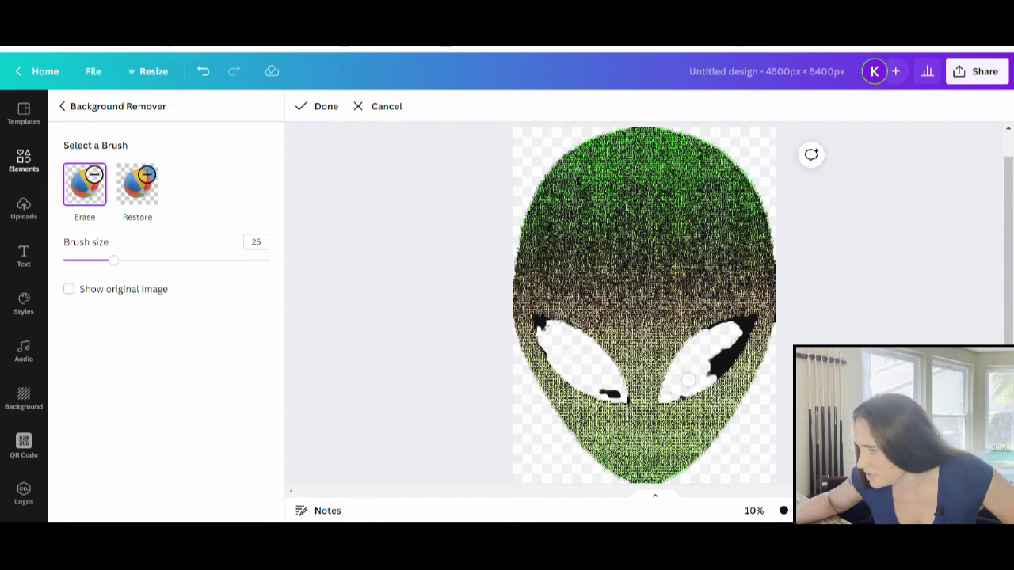
{"action": "mouse_move", "coordinate": [682, 389]}
{"action": "left_mouse_down"}
{"action": "mouse_move", "coordinate": [740, 326]}
{"action": "mouse_move", "coordinate": [705, 374]}
{"action": "mouse_move", "coordinate": [716, 370]}
{"action": "left_mouse_up"}
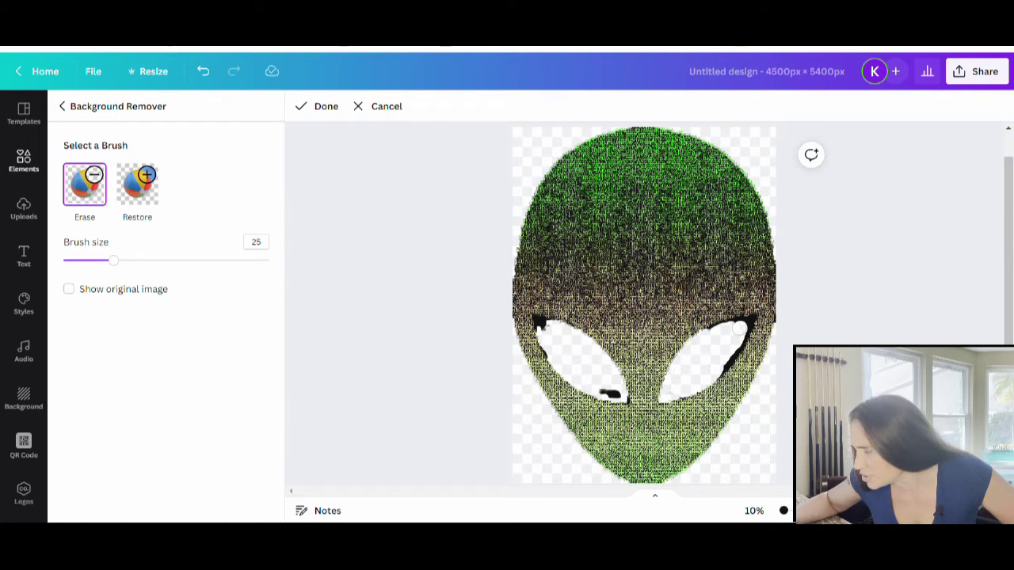
{"action": "mouse_move", "coordinate": [741, 334]}
{"action": "left_mouse_down"}
{"action": "mouse_move", "coordinate": [722, 361]}
{"action": "mouse_move", "coordinate": [709, 336]}
{"action": "mouse_move", "coordinate": [747, 329]}
{"action": "mouse_move", "coordinate": [744, 321]}
{"action": "left_mouse_up"}
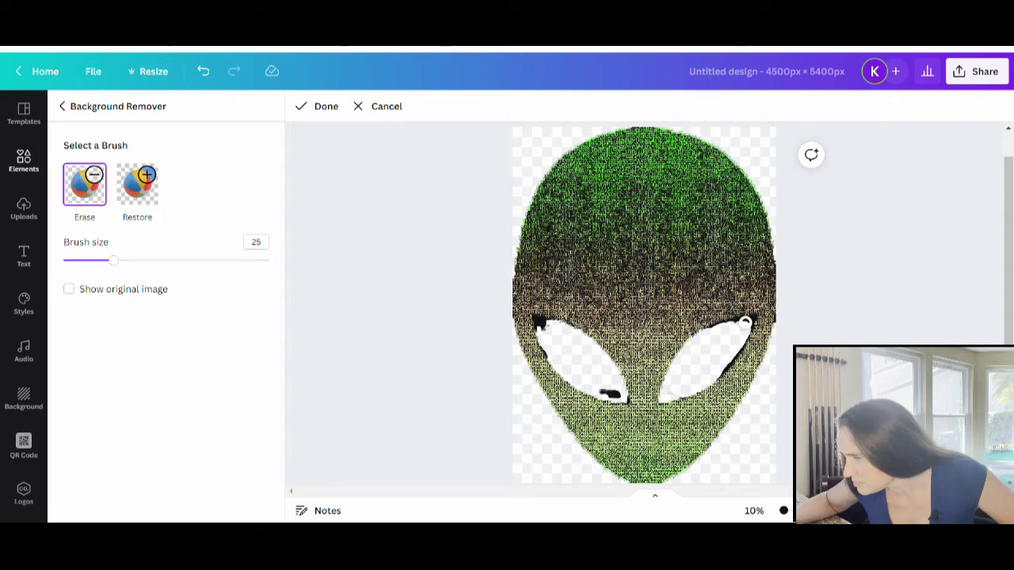
{"action": "left_click_drag", "start_coordinate": [600, 391], "coordinate": [613, 393]}
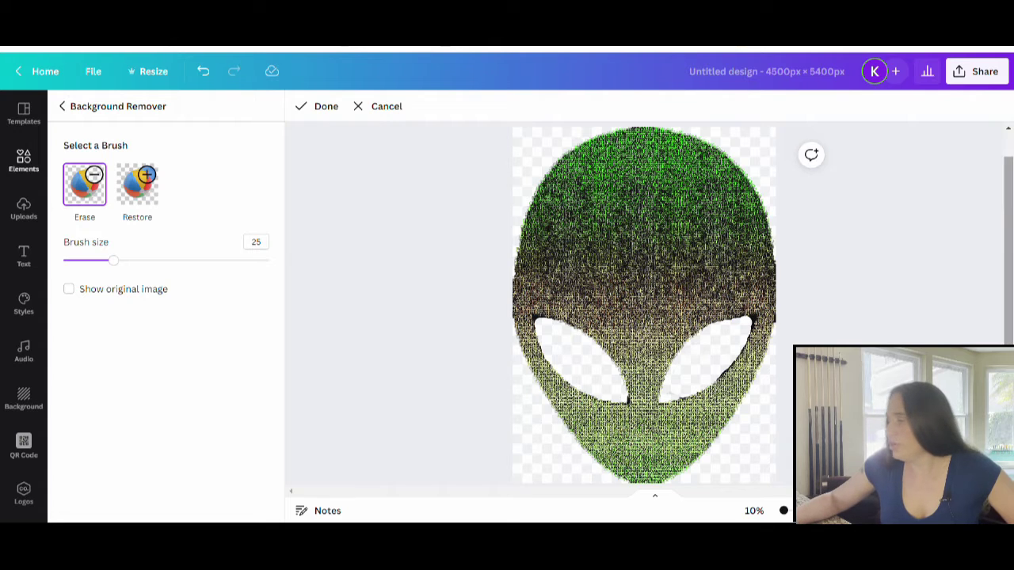
{"action": "left_click", "coordinate": [317, 105]}
{"action": "left_click", "coordinate": [935, 282]}
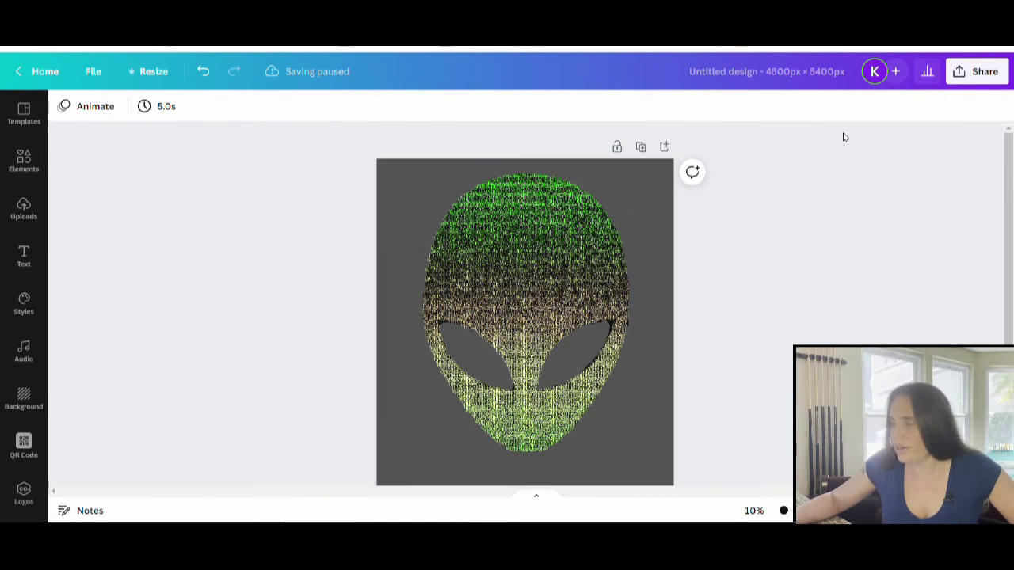
Change the page background to black from the default colors
{"action": "scroll", "coordinate": [550, 439], "scroll_direction": "down", "scroll_amount": 1}
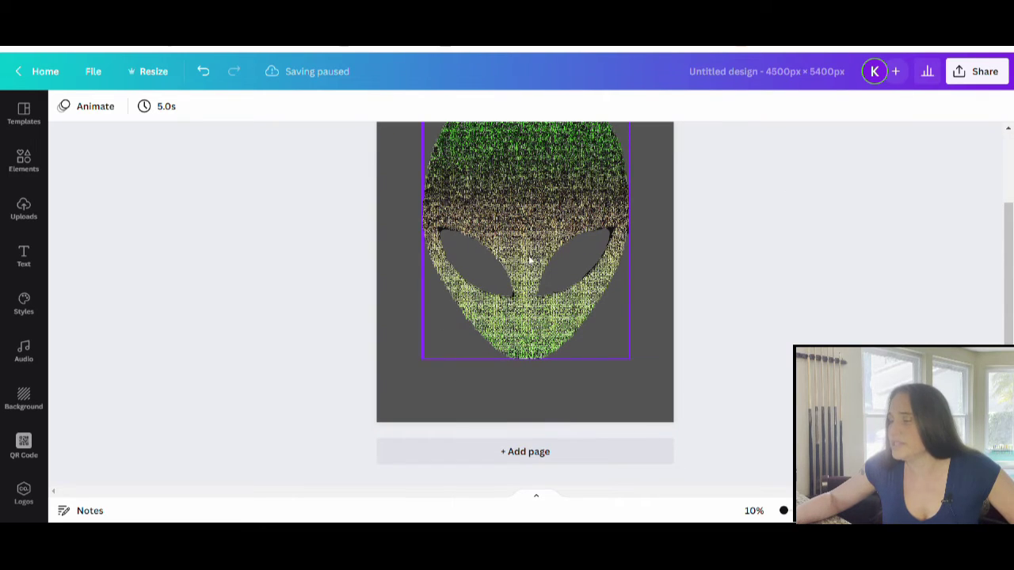
{"action": "left_click", "coordinate": [621, 394]}
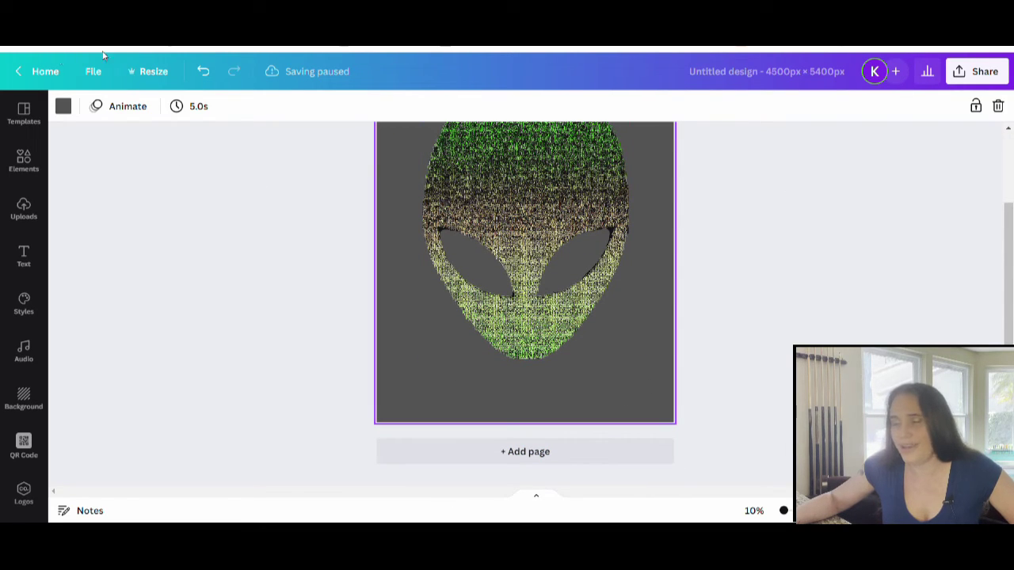
{"action": "left_click", "coordinate": [64, 106]}
{"action": "left_click", "coordinate": [71, 332]}
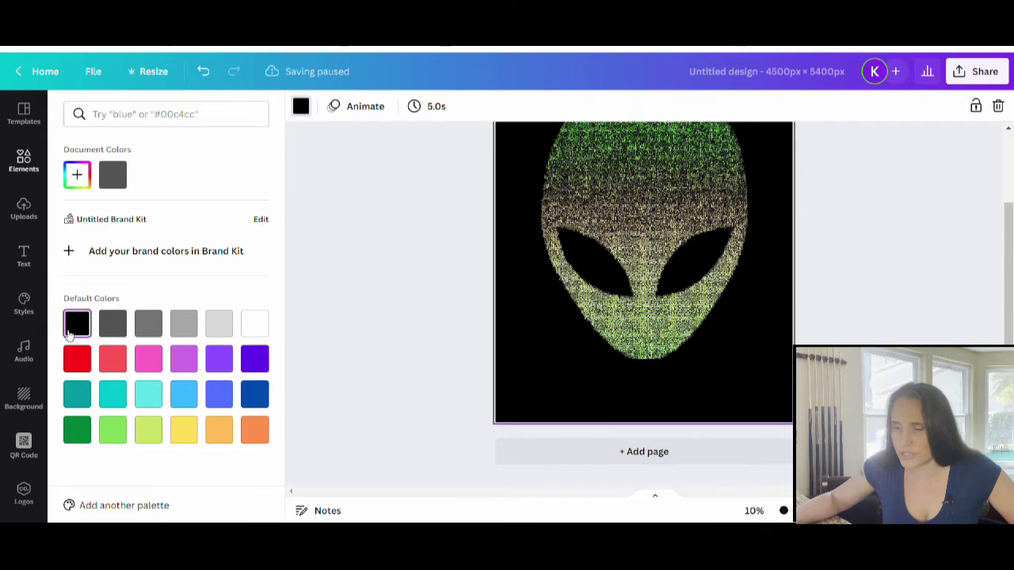
{"action": "left_click", "coordinate": [838, 299]}
{"action": "scroll", "coordinate": [860, 320], "scroll_direction": "up", "scroll_amount": 2}
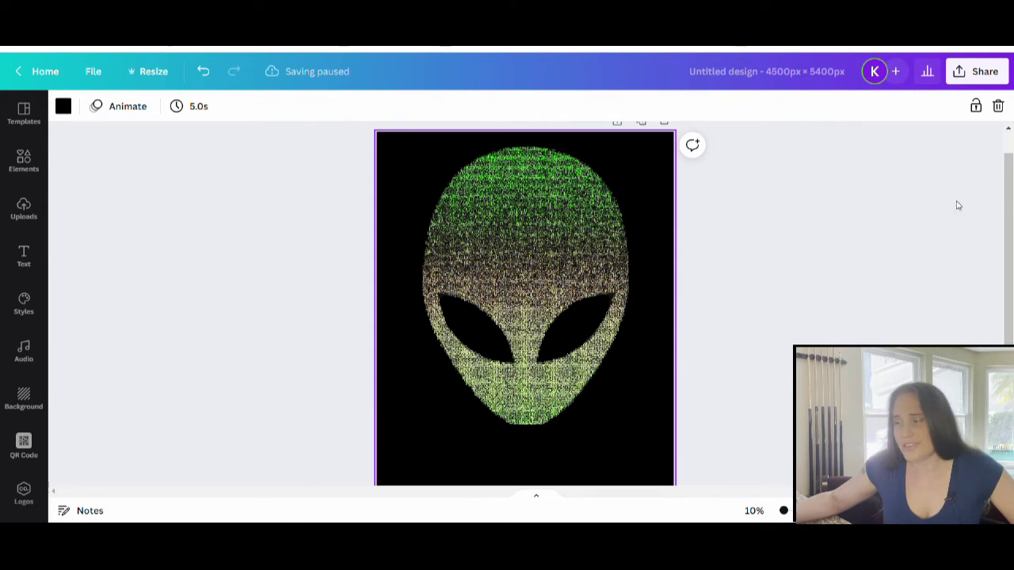
Move the alien head lower on the page, keeping it horizontally centered, and make it slightly smaller
{"action": "left_click_drag", "start_coordinate": [610, 219], "coordinate": [610, 258]}
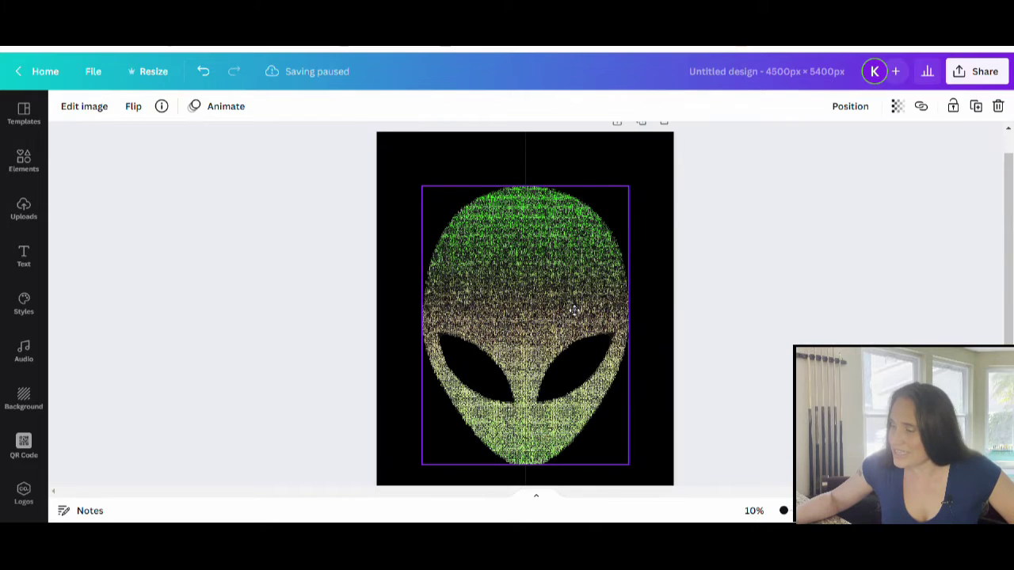
{"action": "left_click", "coordinate": [931, 320]}
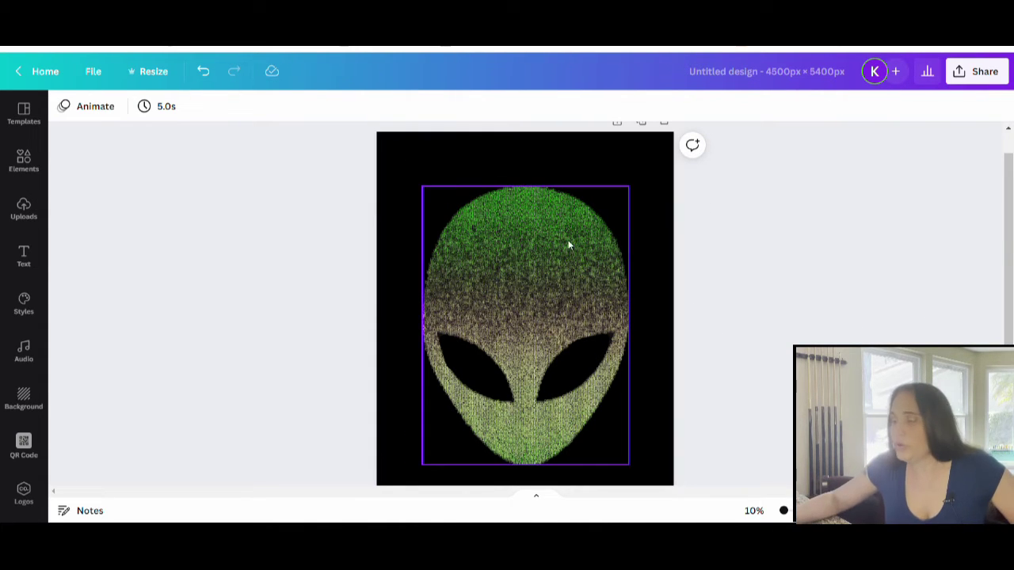
{"action": "scroll", "coordinate": [688, 245], "scroll_direction": "down", "scroll_amount": 2}
{"action": "scroll", "coordinate": [752, 362], "scroll_direction": "up", "scroll_amount": 2}
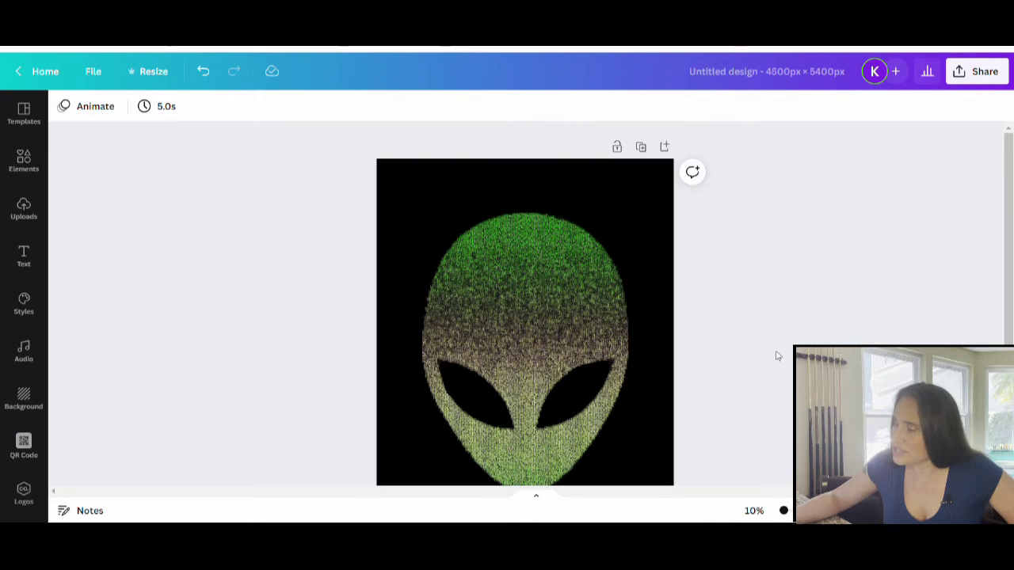
{"action": "left_click", "coordinate": [466, 388]}
{"action": "left_click", "coordinate": [691, 217]}
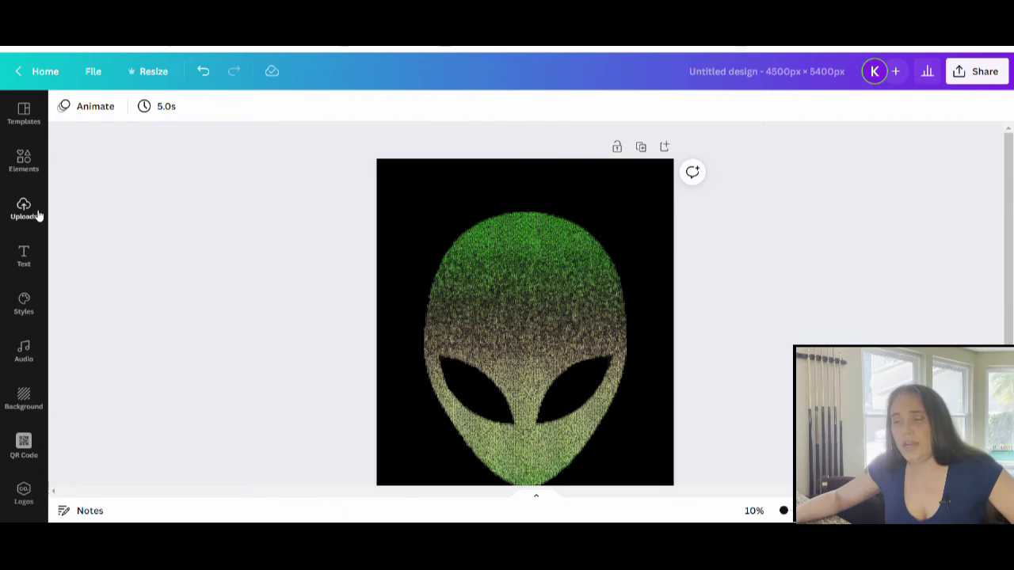
Search the graphics elements for "baseball hat" and look through the cap designs
{"action": "left_click", "coordinate": [22, 163]}
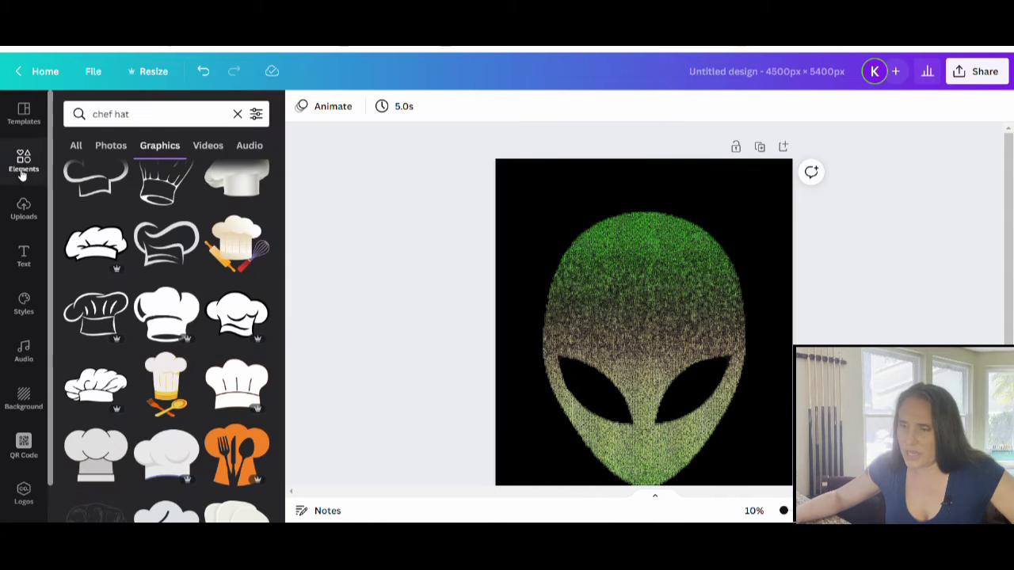
{"action": "left_click", "coordinate": [163, 113]}
{"action": "left_click_drag", "start_coordinate": [163, 113], "coordinate": [84, 99]}
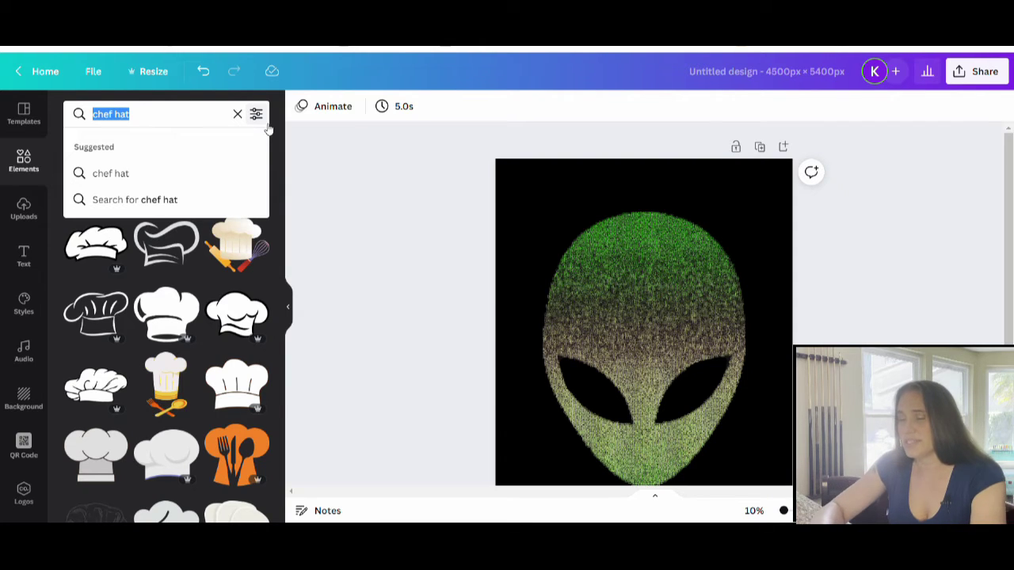
{"action": "type", "text": "base"}
{"action": "type", "text": "baseball hat"}
{"action": "key", "text": "Return"}
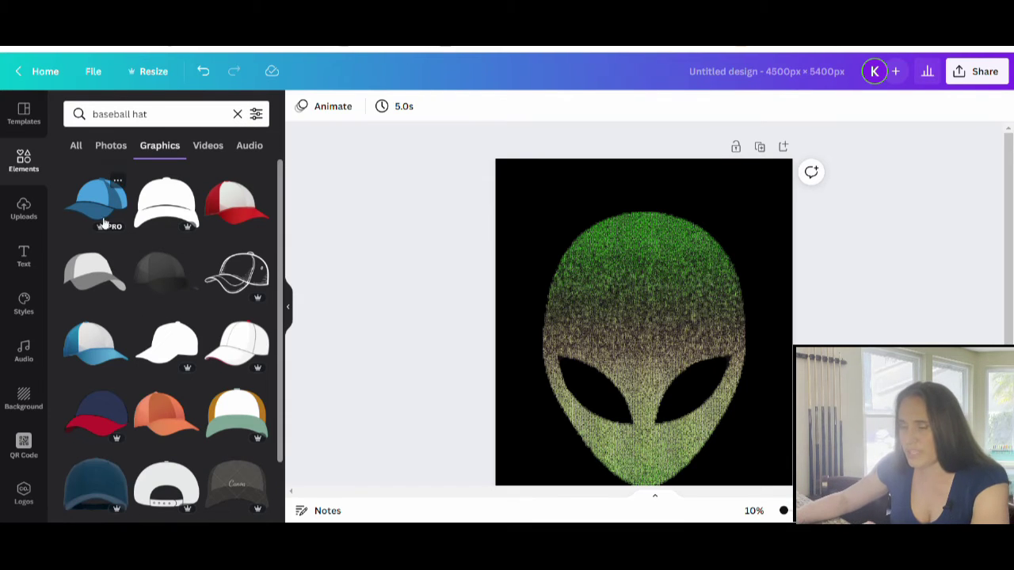
{"action": "scroll", "coordinate": [69, 339], "scroll_direction": "down", "scroll_amount": 2}
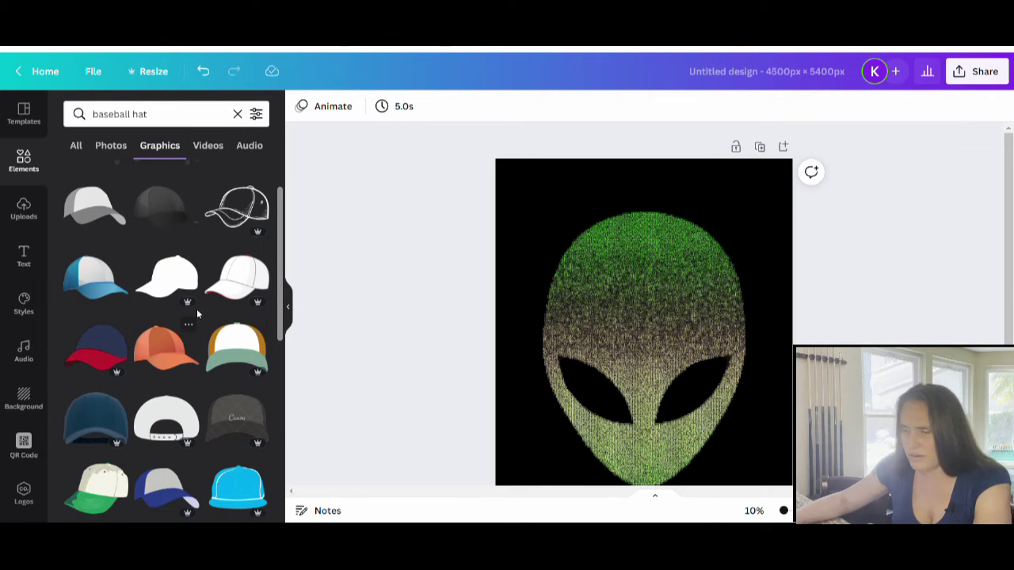
Add the orange baseball cap graphic, enlarge it to the head's width and place it over the top of the alien head
{"action": "scroll", "coordinate": [199, 309], "scroll_direction": "down", "scroll_amount": 2}
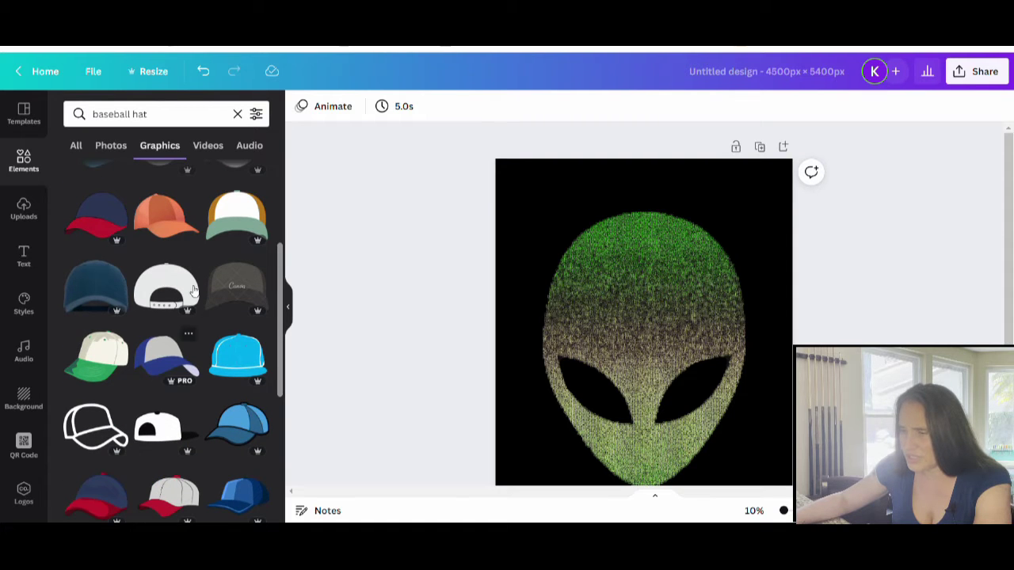
{"action": "left_click", "coordinate": [168, 223]}
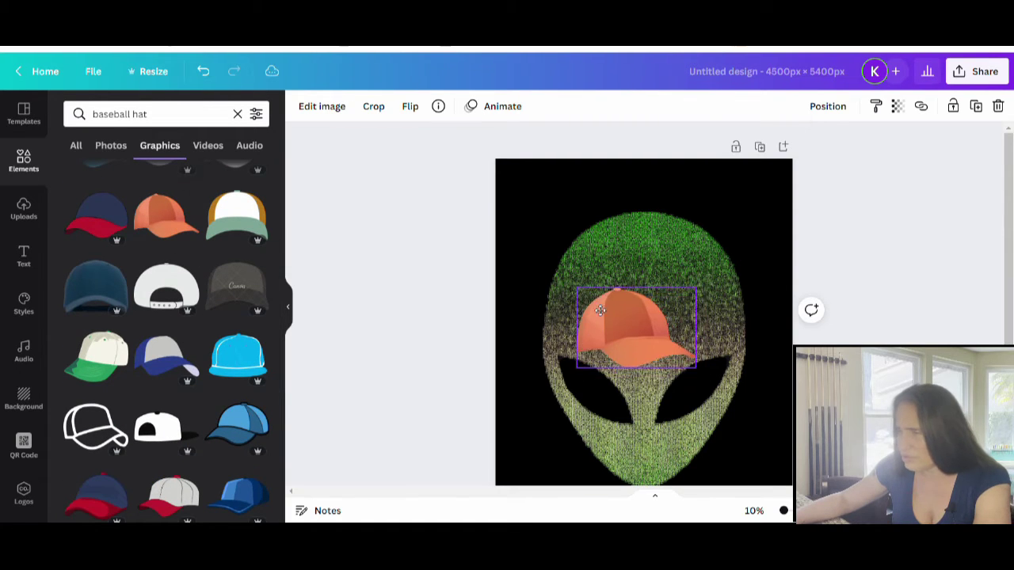
{"action": "left_click_drag", "start_coordinate": [600, 311], "coordinate": [581, 211]}
{"action": "left_click_drag", "start_coordinate": [671, 255], "coordinate": [784, 392]}
{"action": "left_click_drag", "start_coordinate": [705, 226], "coordinate": [704, 236]}
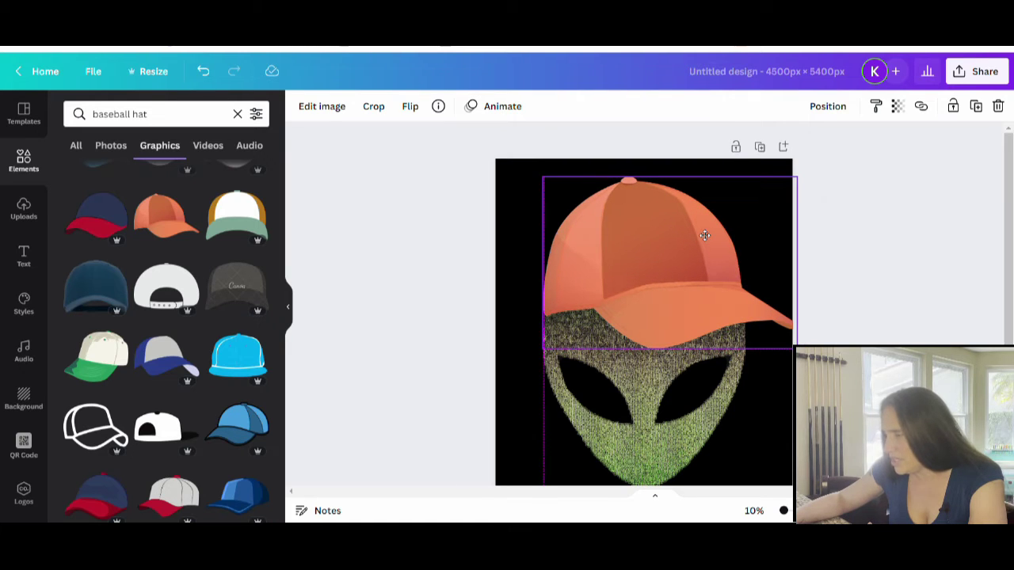
{"action": "left_click", "coordinate": [1011, 289]}
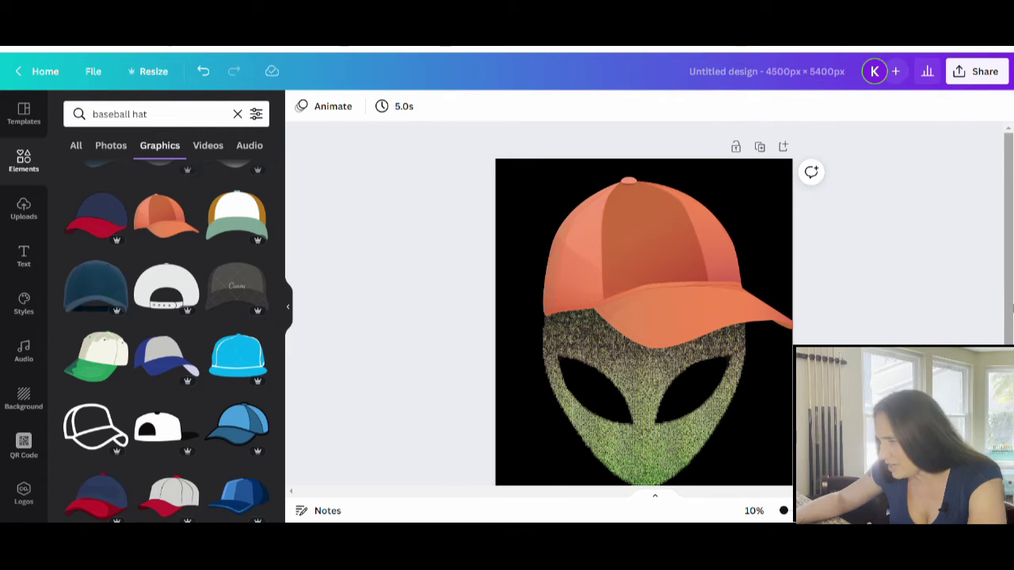
Make the cap slightly smaller and shrink the alien head to fit beneath it
{"action": "left_click", "coordinate": [702, 287]}
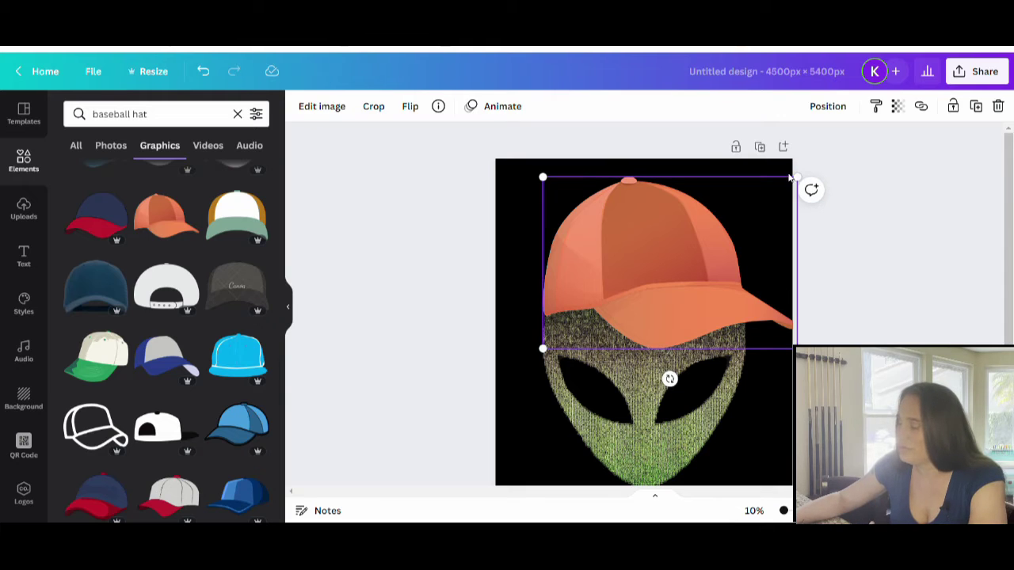
{"action": "left_click_drag", "start_coordinate": [798, 177], "coordinate": [774, 193]}
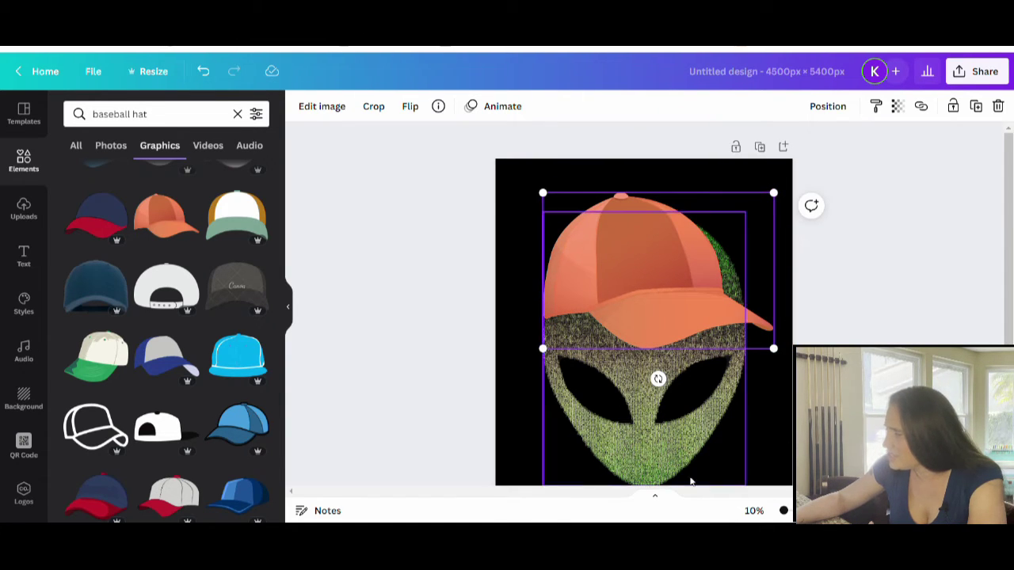
{"action": "left_click", "coordinate": [664, 445]}
{"action": "left_click_drag", "start_coordinate": [747, 214], "coordinate": [730, 237]}
{"action": "left_click", "coordinate": [760, 254]}
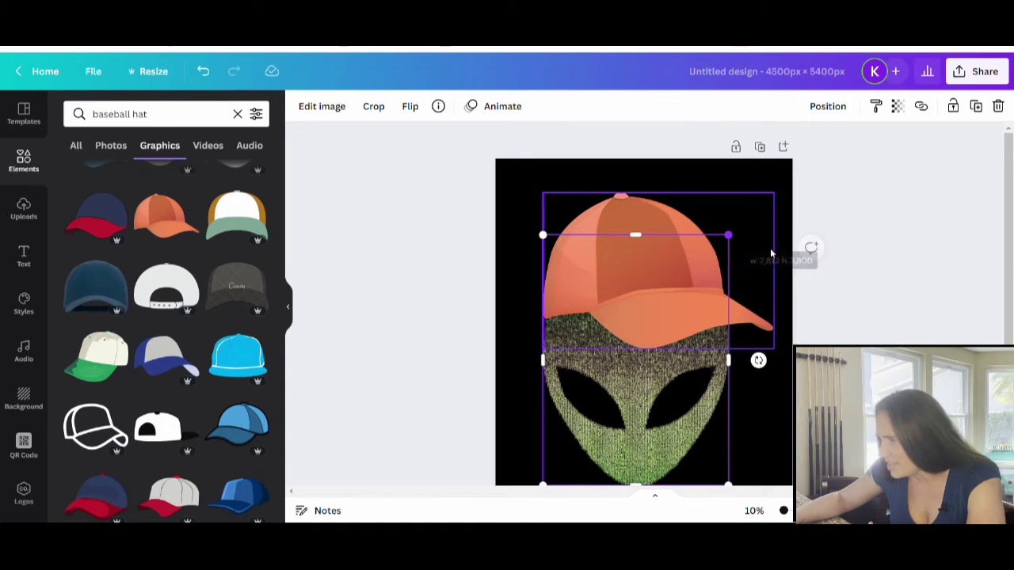
Lower the cap slightly so it sits just above the alien's eyes
{"action": "left_click", "coordinate": [1010, 329]}
{"action": "left_click_drag", "start_coordinate": [677, 280], "coordinate": [683, 290]}
{"action": "key", "text": "Escape"}
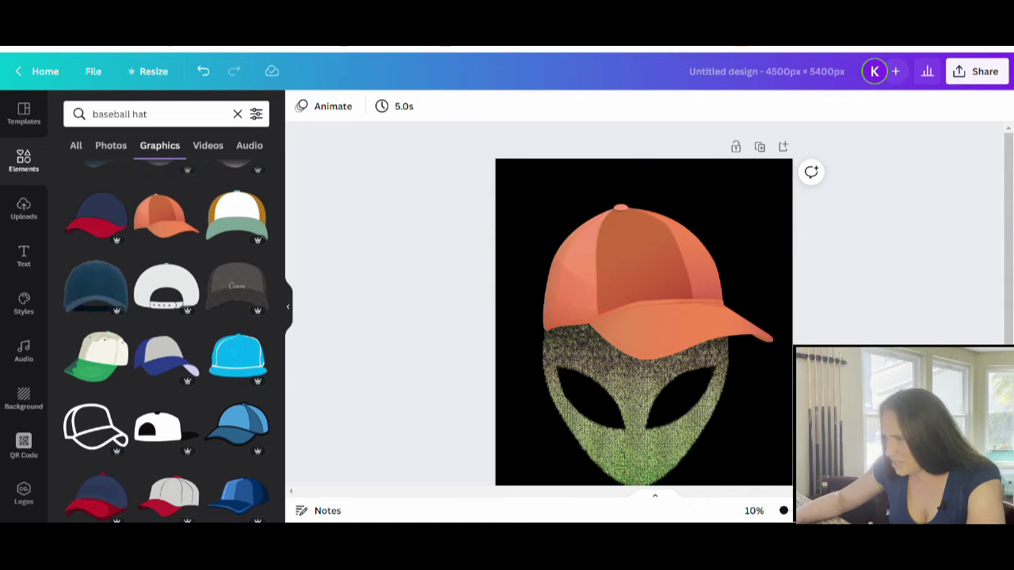
{"action": "scroll", "coordinate": [803, 199], "scroll_direction": "down", "scroll_amount": 1}
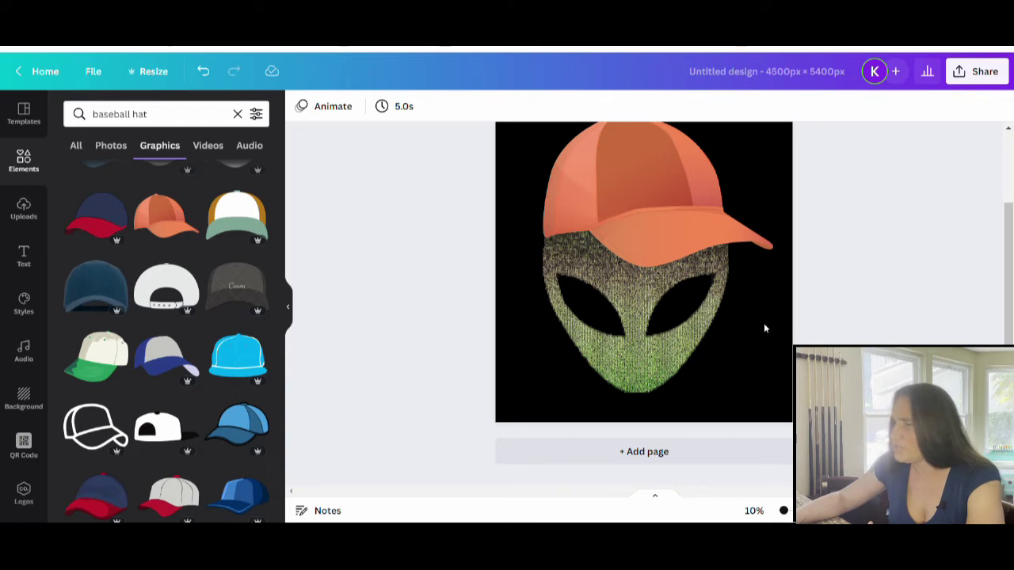
{"action": "scroll", "coordinate": [979, 309], "scroll_direction": "up", "scroll_amount": 2}
{"action": "left_click_drag", "start_coordinate": [695, 277], "coordinate": [691, 283]}
{"action": "key", "text": "Escape"}
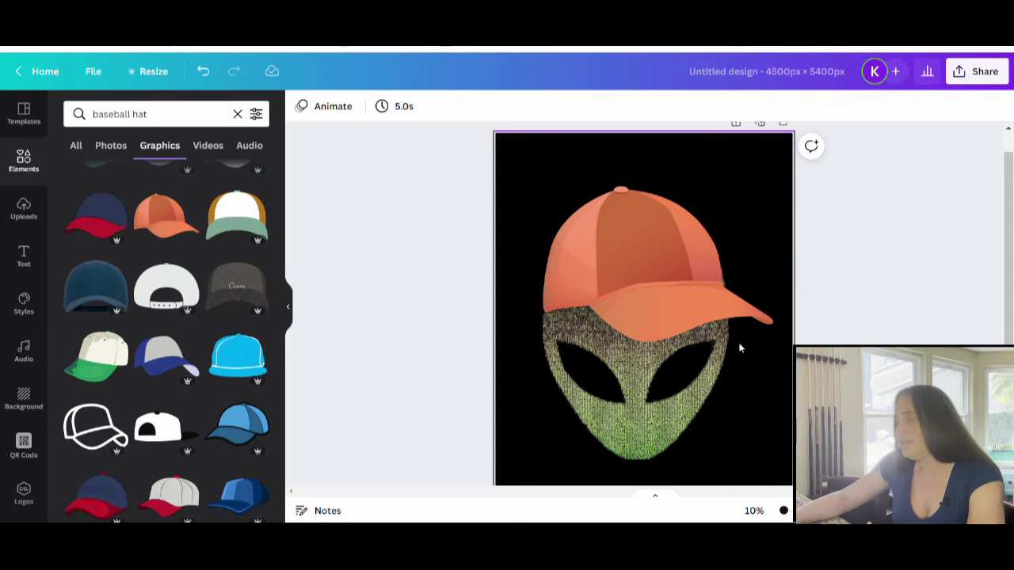
Nudge the cap slightly left so it overlaps the left edge of the alien head
{"action": "left_click", "coordinate": [674, 316]}
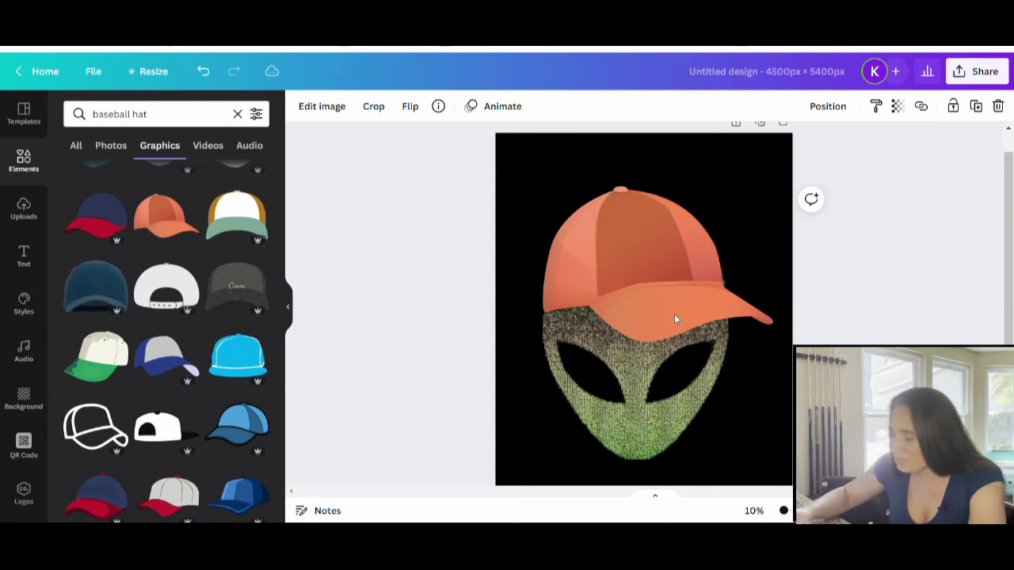
{"action": "key", "text": "shift+Left"}
{"action": "key", "text": "shift+Left"}
{"action": "key", "text": "shift+Left"}
{"action": "key", "text": "shift+Left"}
{"action": "key", "text": "shift+Left"}
{"action": "key", "text": "shift+Left"}
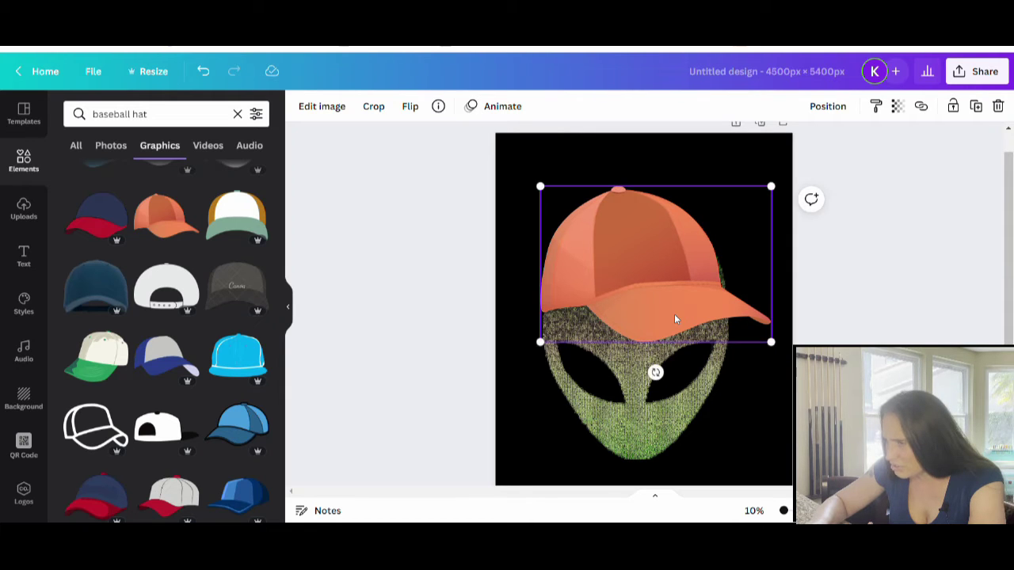
{"action": "key", "text": "Escape"}
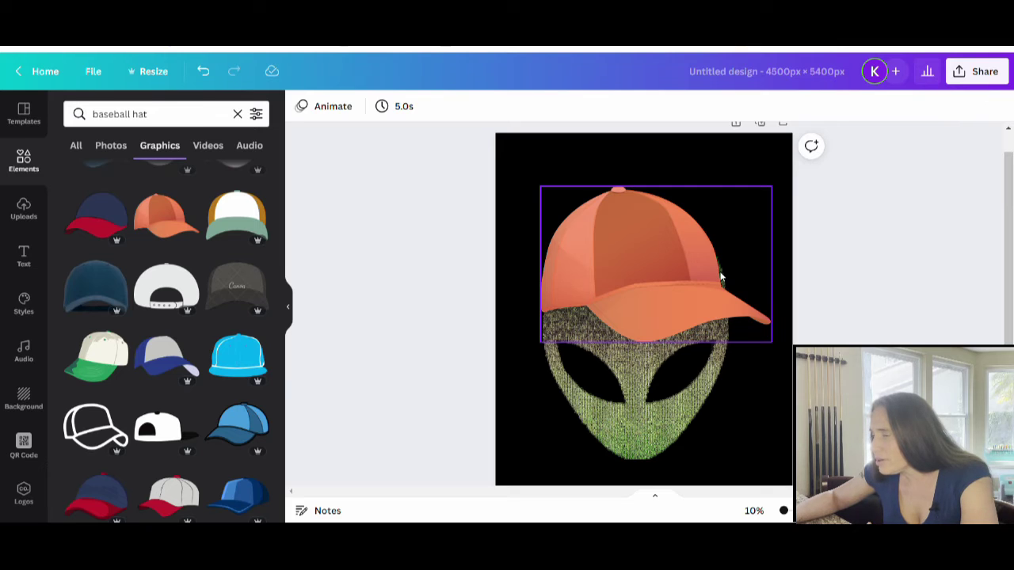
Enlarge the cap slightly so it covers the exposed green edge on the right side of the head
{"action": "left_click", "coordinate": [704, 251]}
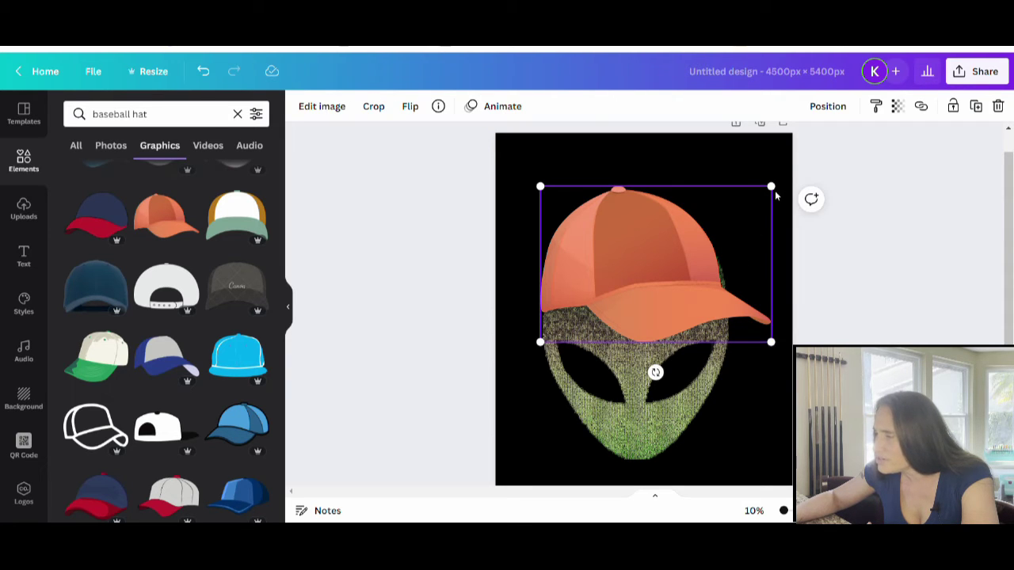
{"action": "left_click_drag", "start_coordinate": [771, 189], "coordinate": [783, 193]}
{"action": "left_click", "coordinate": [866, 313]}
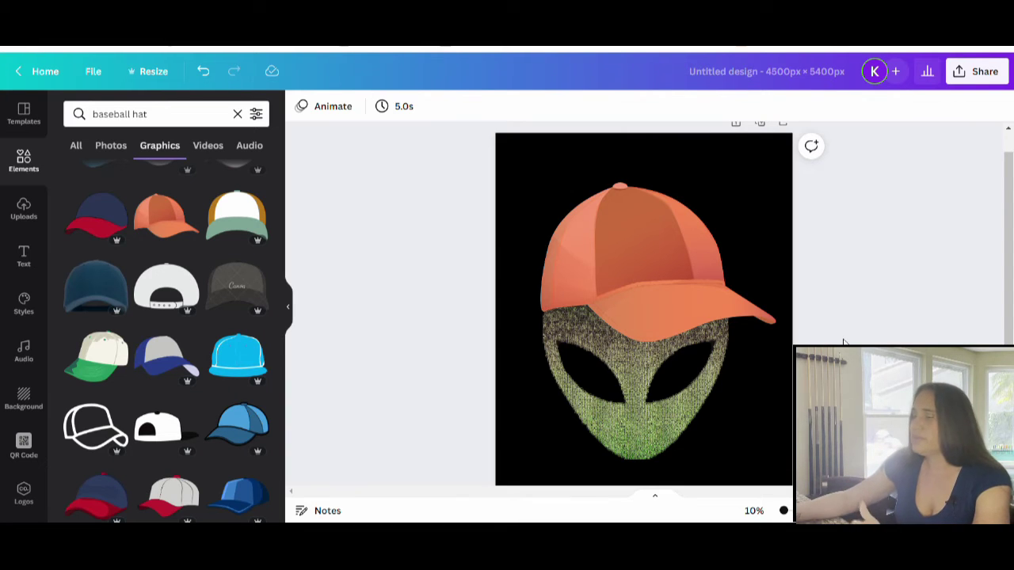
{"action": "scroll", "coordinate": [770, 282], "scroll_direction": "down", "scroll_amount": 2}
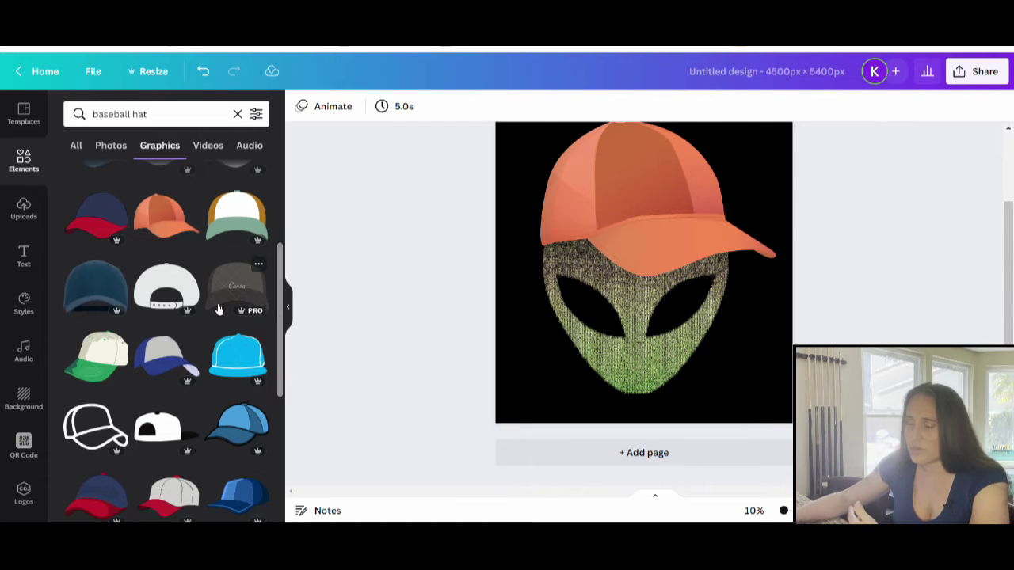
Give the cap the BadTV Retro image effect and open the effect's settings
{"action": "left_click", "coordinate": [291, 311]}
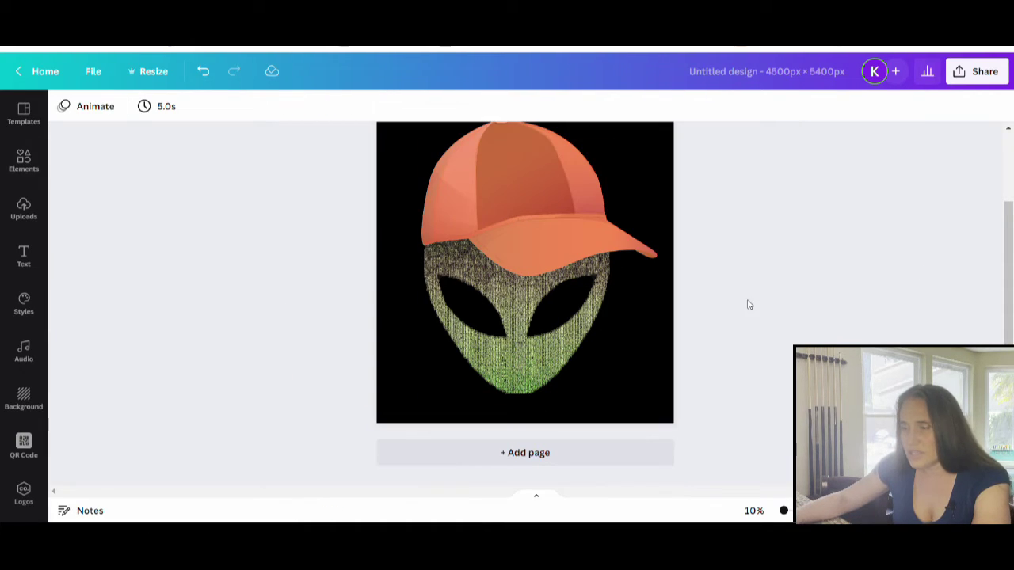
{"action": "left_click", "coordinate": [483, 222]}
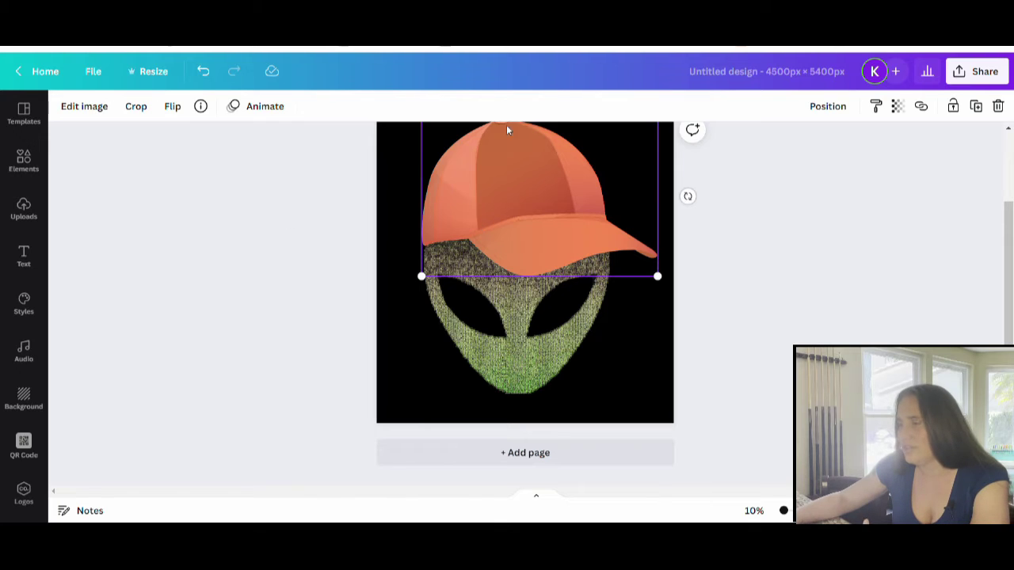
{"action": "left_click", "coordinate": [80, 106]}
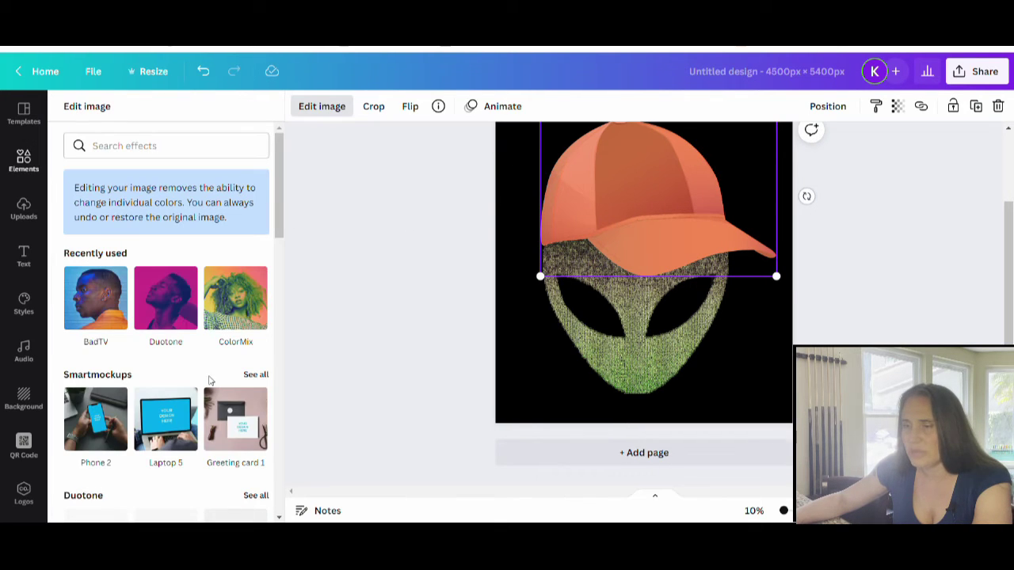
{"action": "scroll", "coordinate": [126, 340], "scroll_direction": "down", "scroll_amount": 3}
{"action": "scroll", "coordinate": [129, 332], "scroll_direction": "down", "scroll_amount": 2}
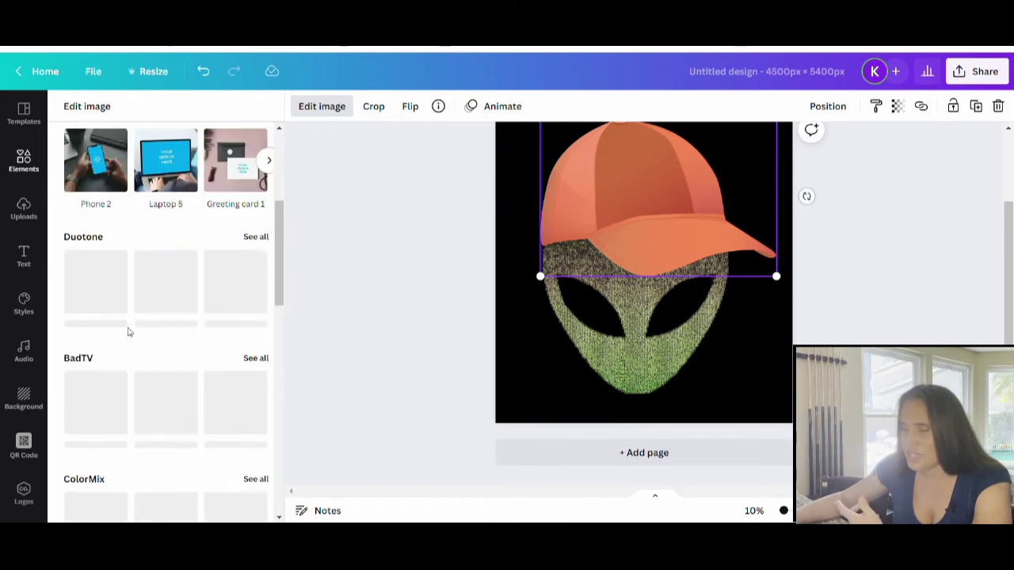
{"action": "scroll", "coordinate": [131, 325], "scroll_direction": "down", "scroll_amount": 2}
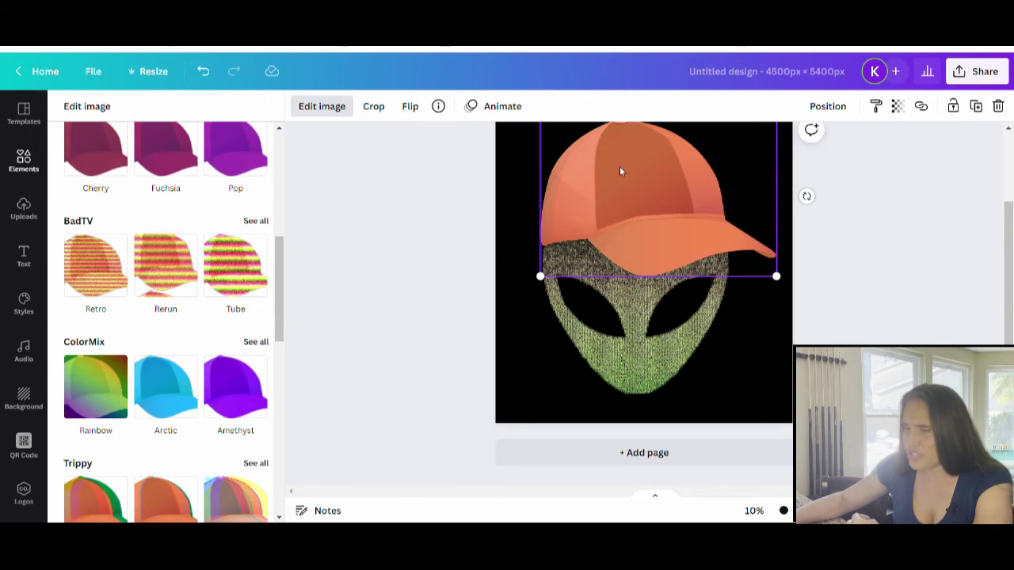
{"action": "left_click", "coordinate": [100, 289]}
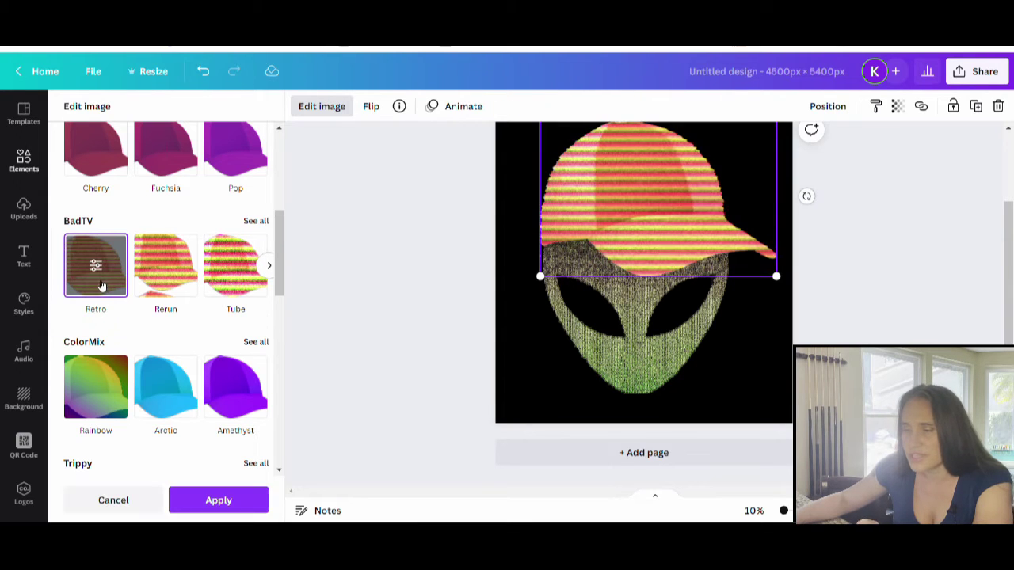
{"action": "left_click", "coordinate": [99, 268]}
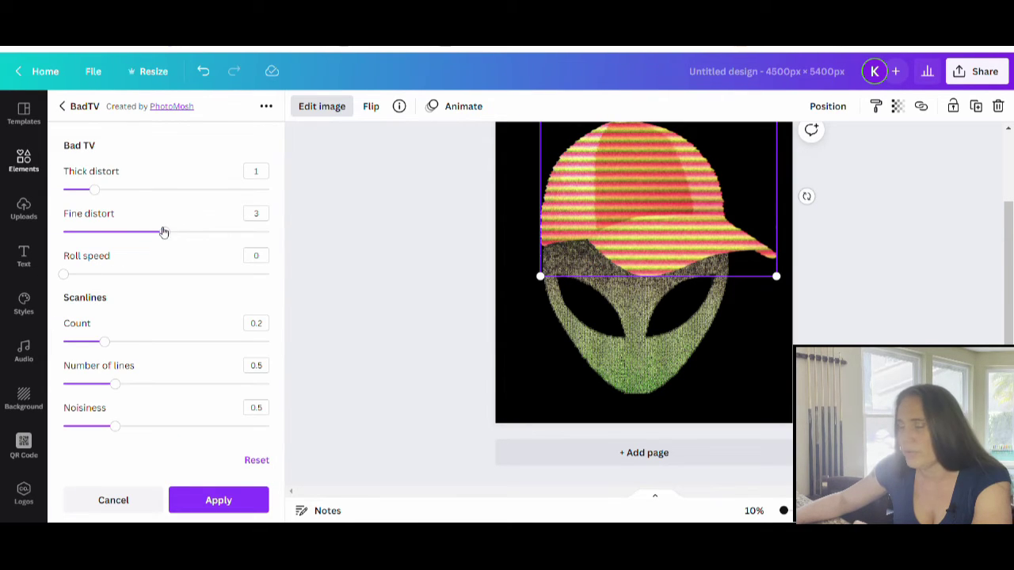
Set the cap effect's fine distort and thick distort to 0.1 and its scanline count to 0.02
{"action": "left_click_drag", "start_coordinate": [164, 232], "coordinate": [63, 232]}
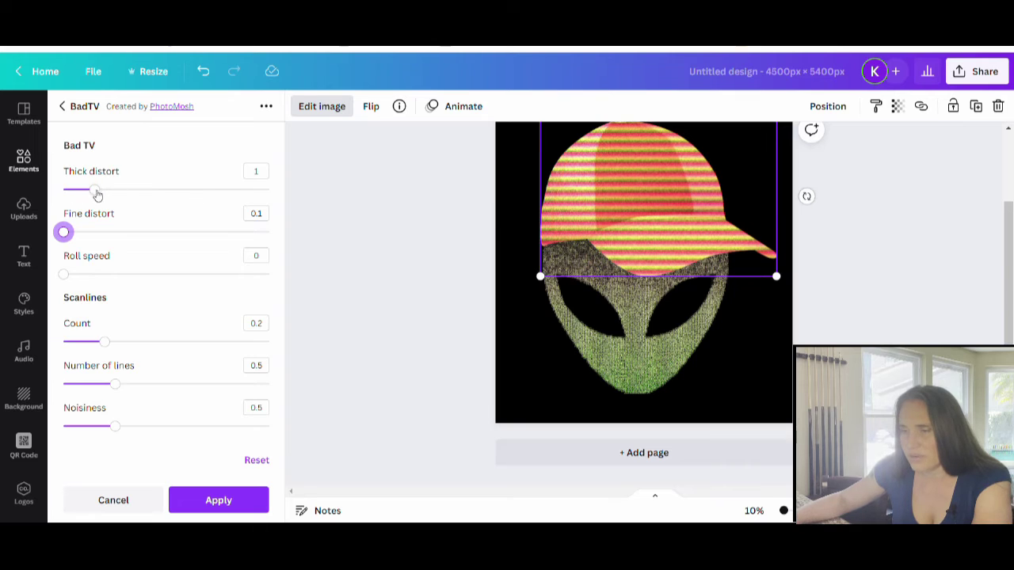
{"action": "left_click_drag", "start_coordinate": [96, 191], "coordinate": [64, 190]}
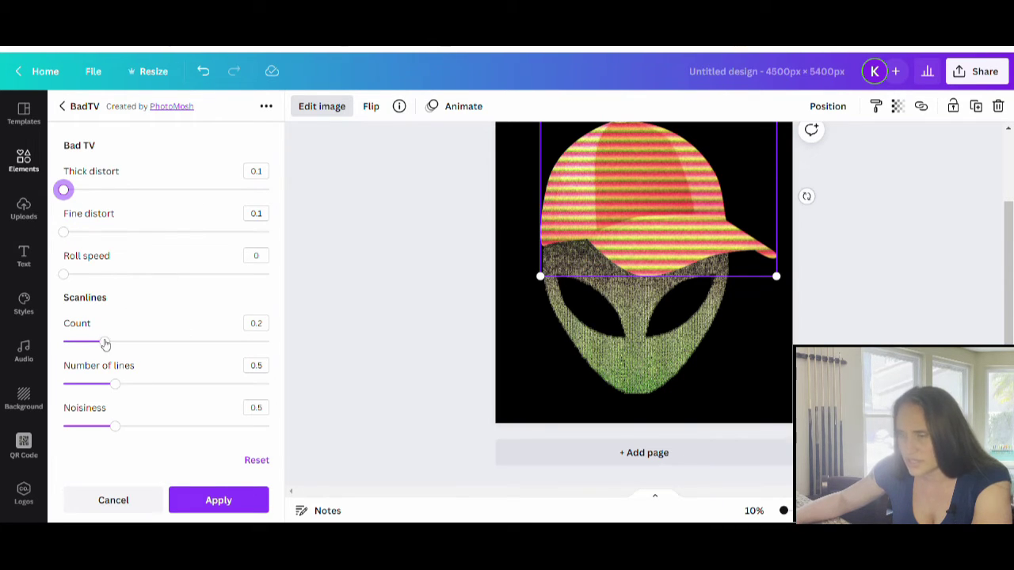
{"action": "left_click_drag", "start_coordinate": [102, 341], "coordinate": [89, 343]}
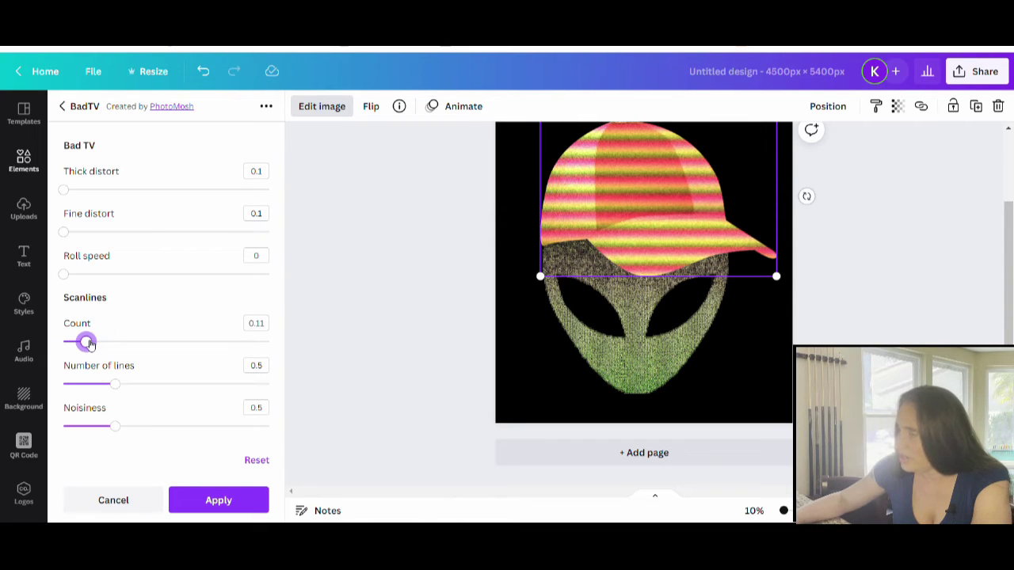
{"action": "mouse_move", "coordinate": [86, 342]}
{"action": "left_mouse_down"}
{"action": "mouse_move", "coordinate": [121, 343]}
{"action": "mouse_move", "coordinate": [69, 344]}
{"action": "left_mouse_up"}
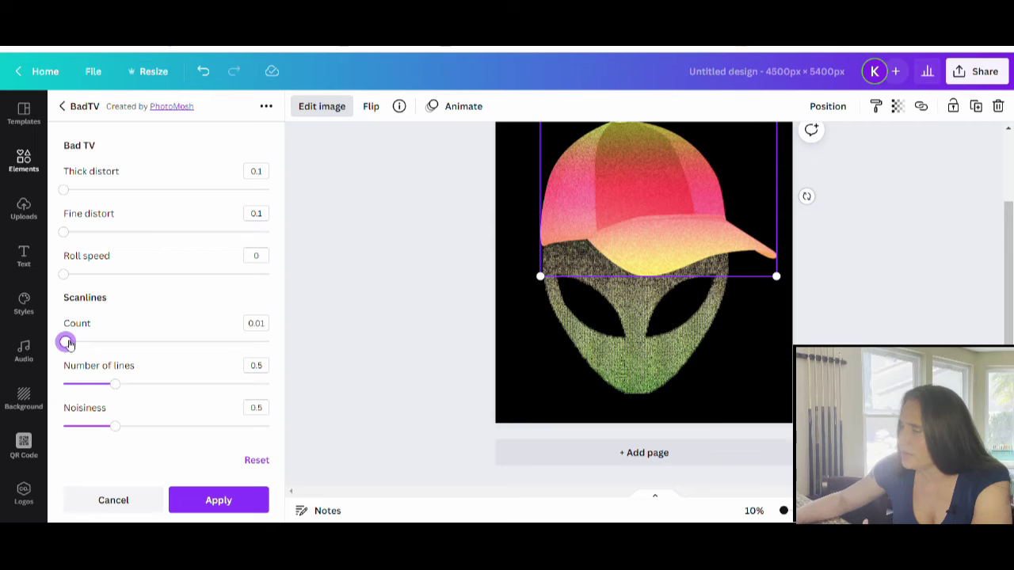
{"action": "left_click_drag", "start_coordinate": [68, 343], "coordinate": [70, 343]}
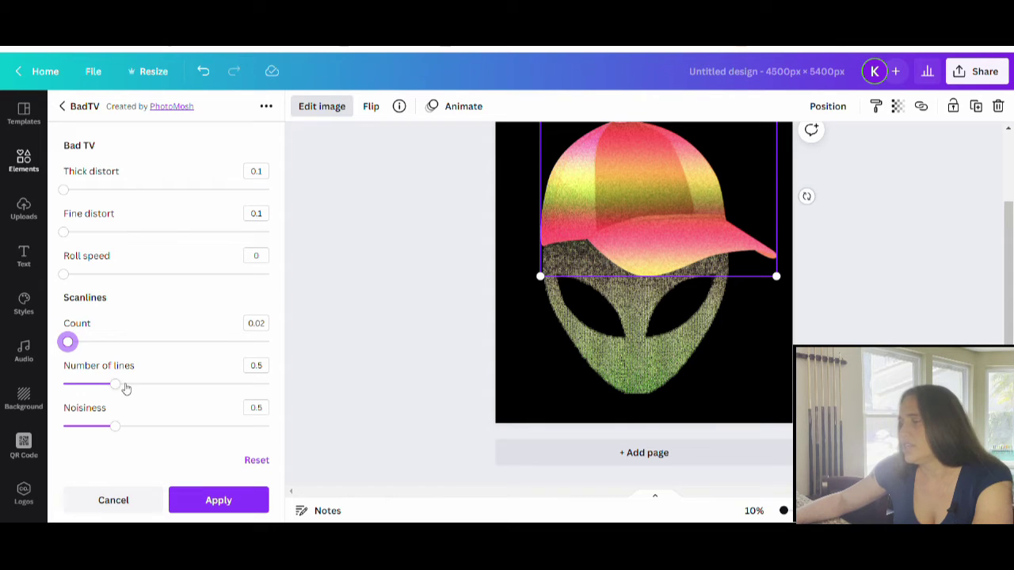
Set the effect's number of lines to 0.56 and noisiness to 0.82, and apply it to the cap
{"action": "mouse_move", "coordinate": [117, 386]}
{"action": "left_mouse_down"}
{"action": "mouse_move", "coordinate": [159, 389]}
{"action": "mouse_move", "coordinate": [113, 392]}
{"action": "left_mouse_up"}
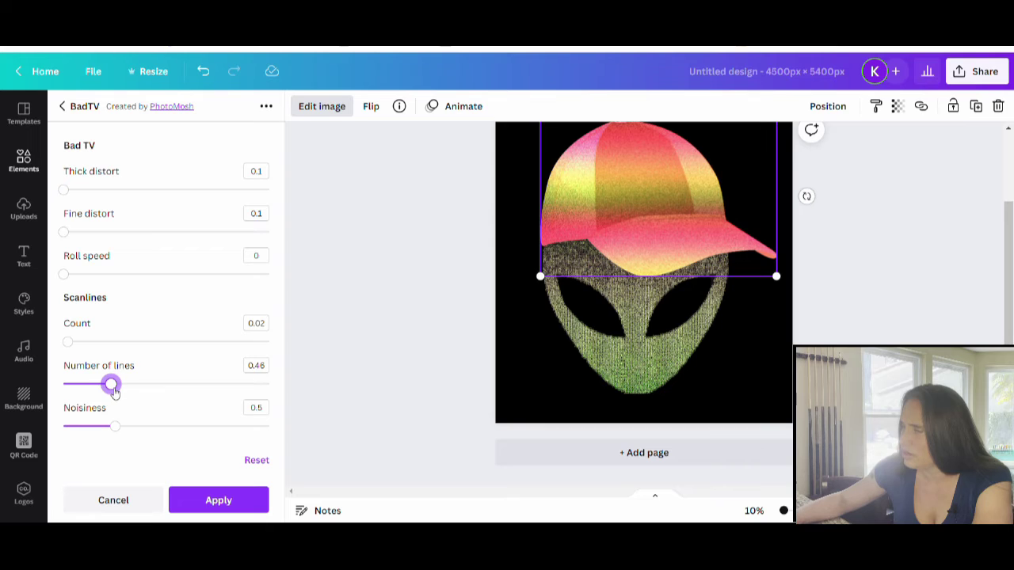
{"action": "left_click_drag", "start_coordinate": [121, 433], "coordinate": [161, 432]}
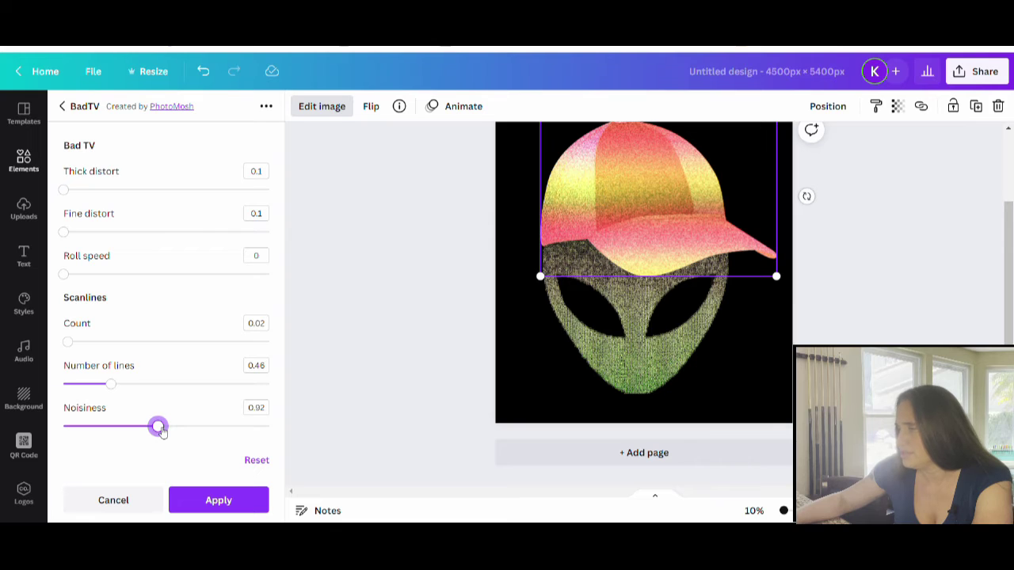
{"action": "left_click_drag", "start_coordinate": [161, 431], "coordinate": [183, 433]}
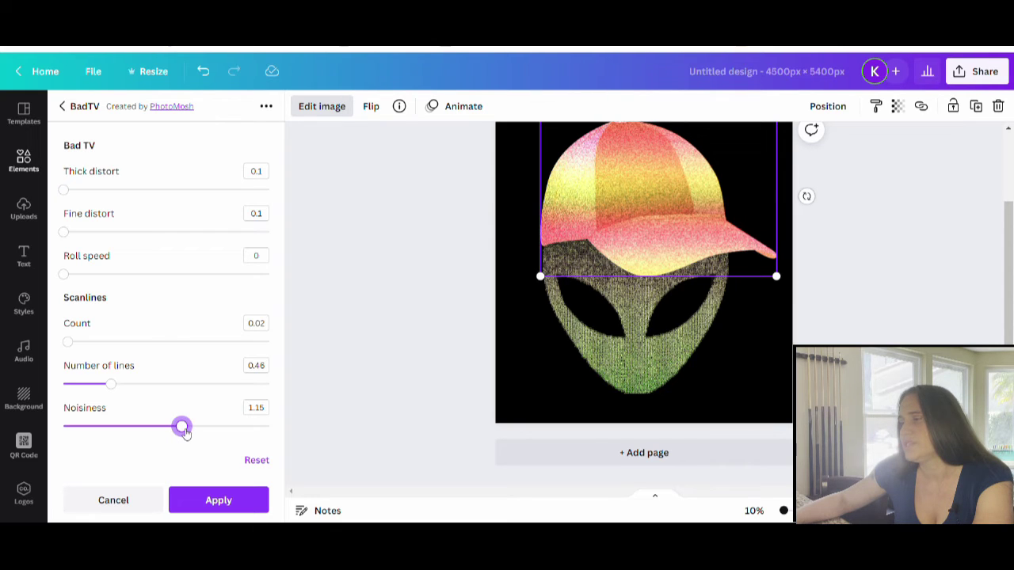
{"action": "left_click_drag", "start_coordinate": [184, 433], "coordinate": [148, 428]}
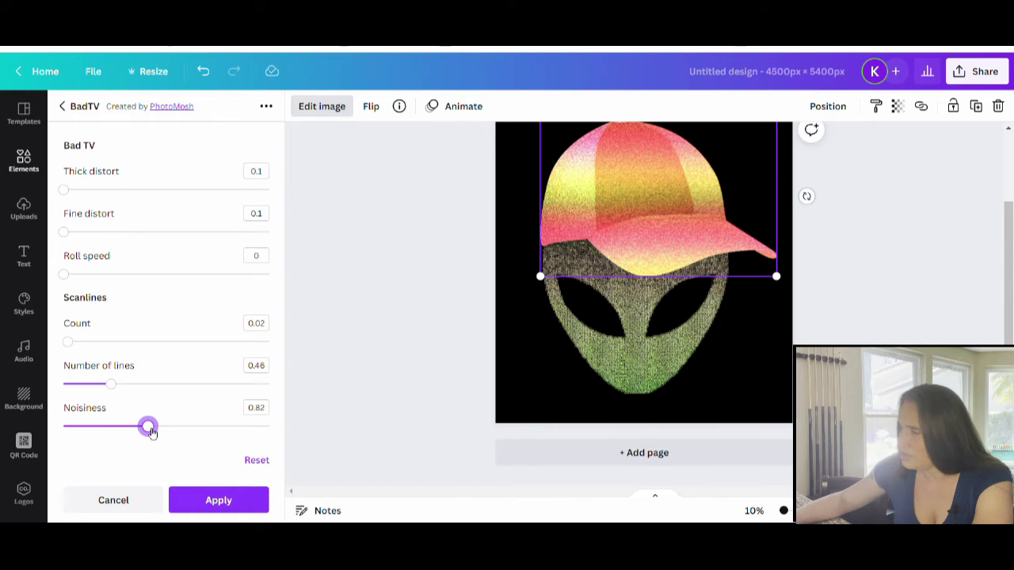
{"action": "left_click_drag", "start_coordinate": [111, 385], "coordinate": [120, 385]}
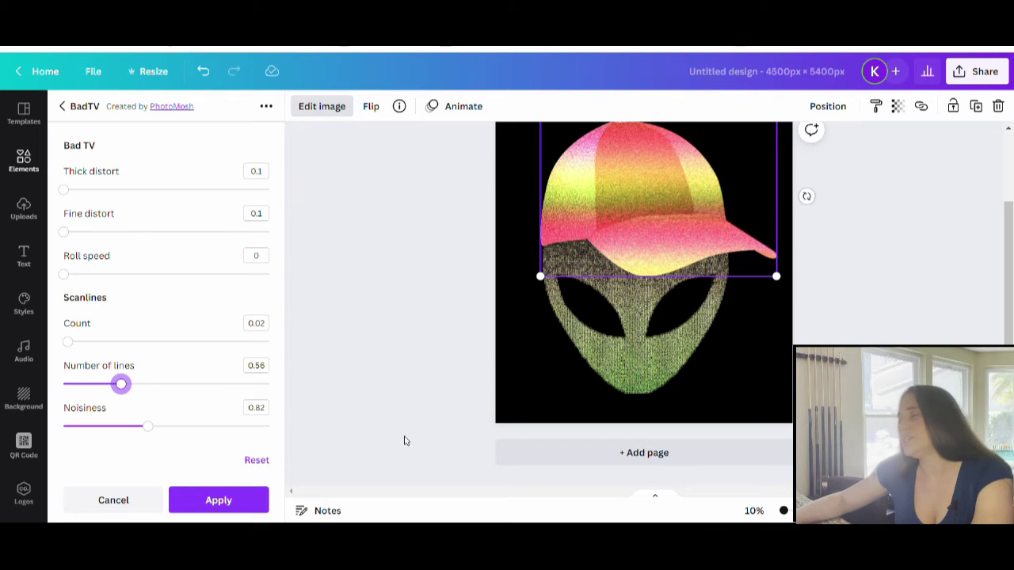
{"action": "left_click", "coordinate": [216, 505]}
{"action": "key", "text": "Escape"}
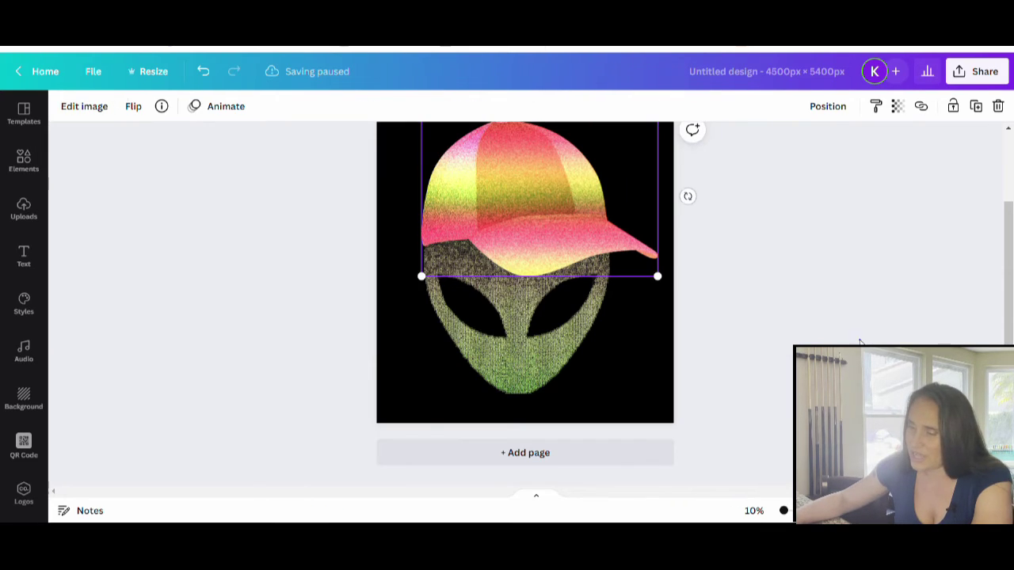
{"action": "left_click", "coordinate": [859, 342]}
{"action": "scroll", "coordinate": [850, 339], "scroll_direction": "up", "scroll_amount": 1}
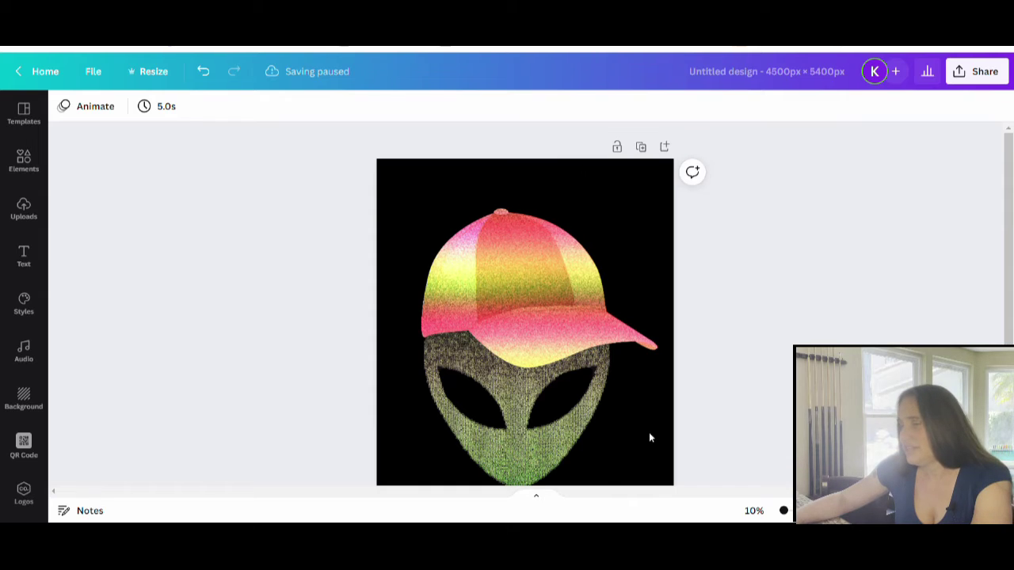
Give the cap the Letter Mosaic Colorize effect, with its presence and columns both set to 200
{"action": "scroll", "coordinate": [972, 180], "scroll_direction": "down", "scroll_amount": 2}
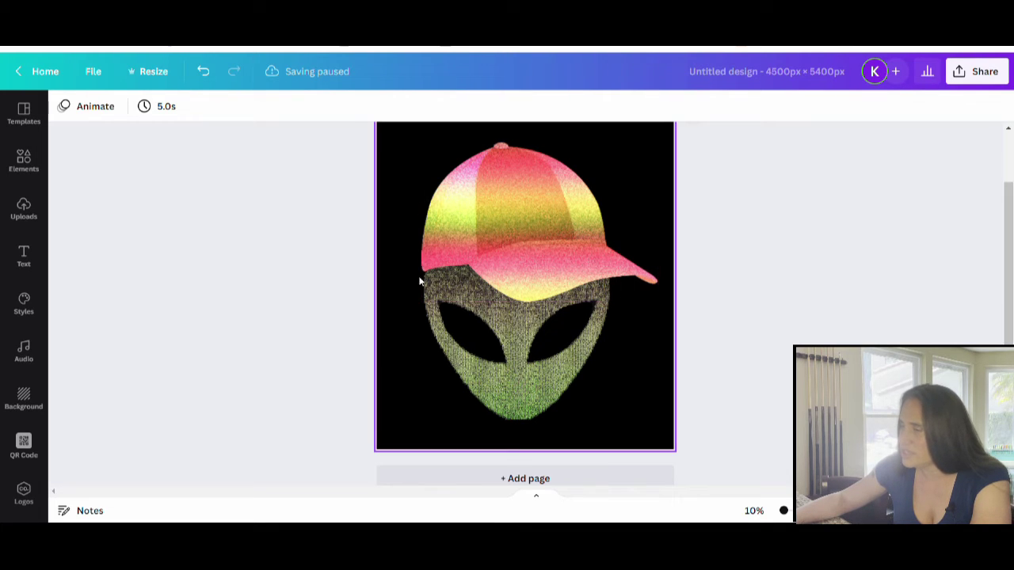
{"action": "left_click", "coordinate": [600, 252]}
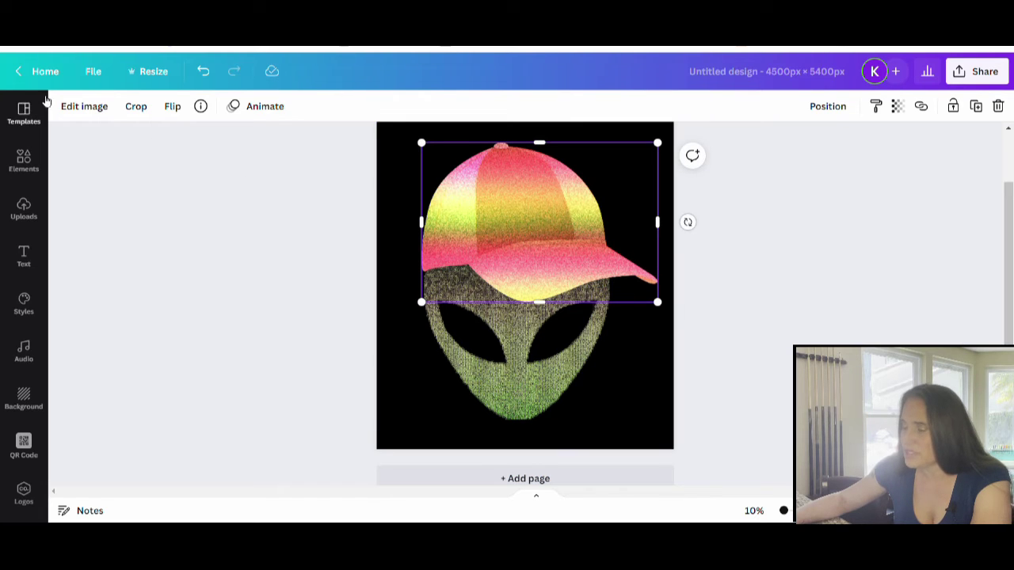
{"action": "left_click", "coordinate": [87, 113]}
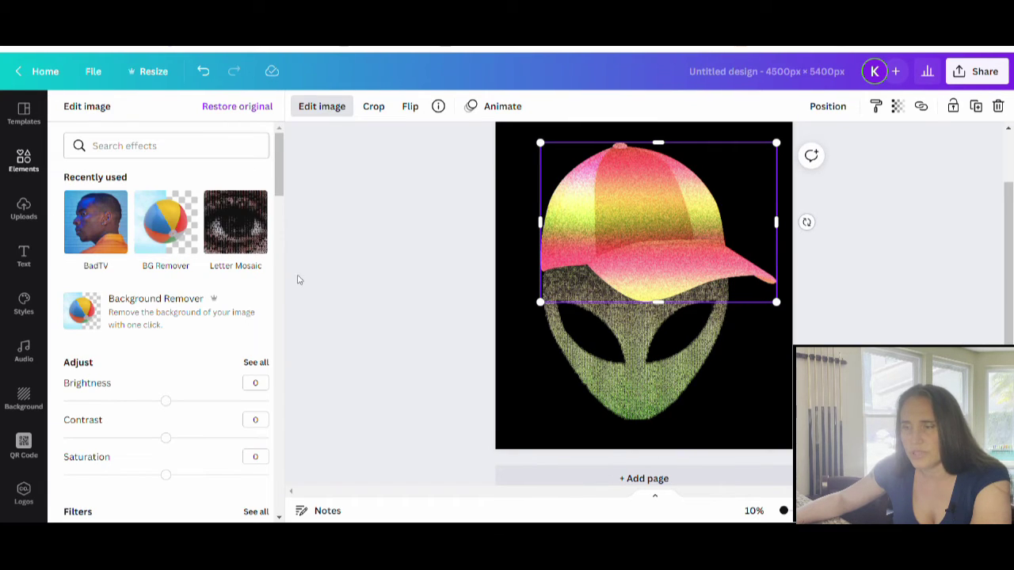
{"action": "left_click", "coordinate": [234, 236]}
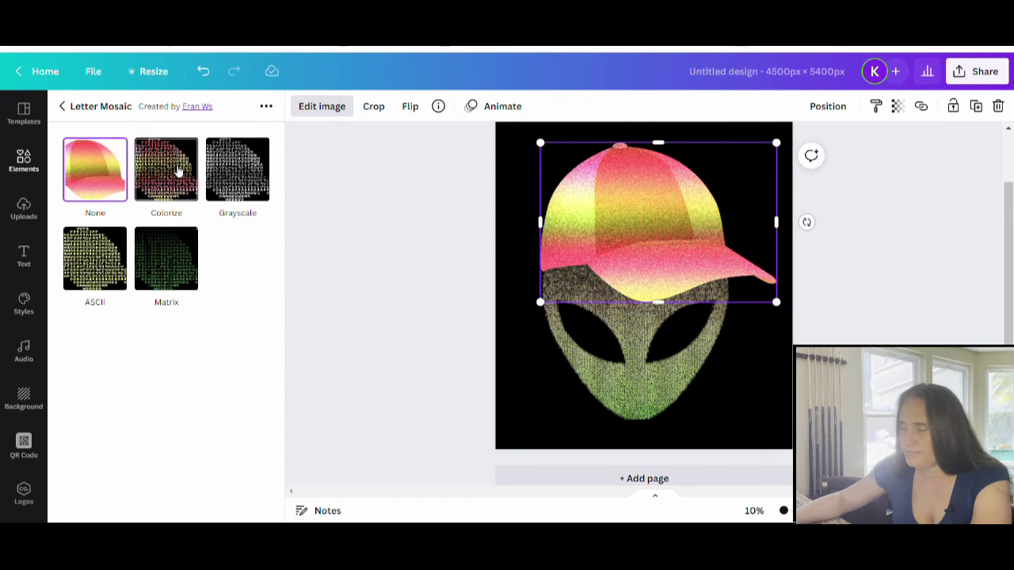
{"action": "left_click", "coordinate": [179, 172]}
{"action": "left_click", "coordinate": [168, 174]}
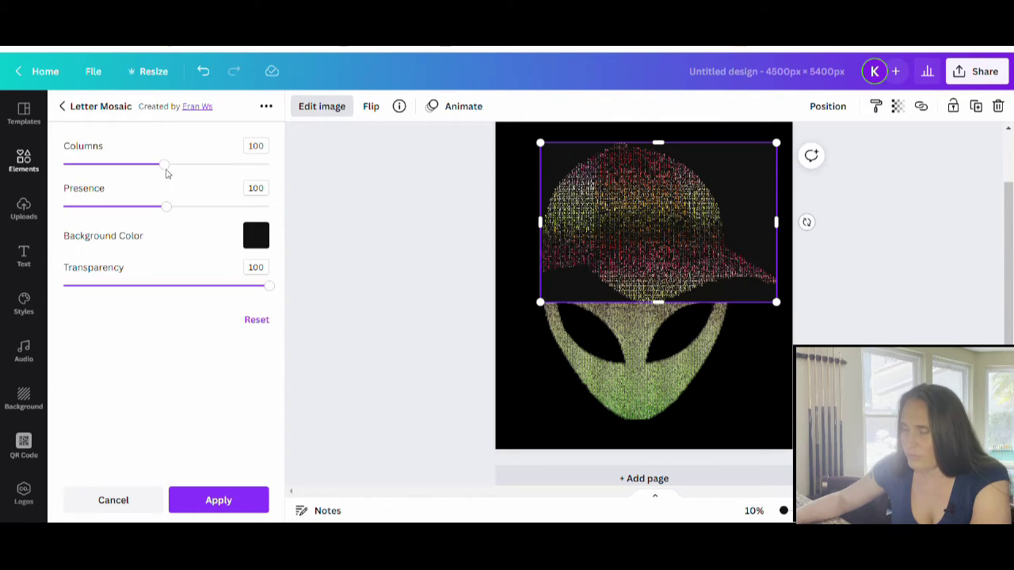
{"action": "left_click_drag", "start_coordinate": [168, 207], "coordinate": [270, 206]}
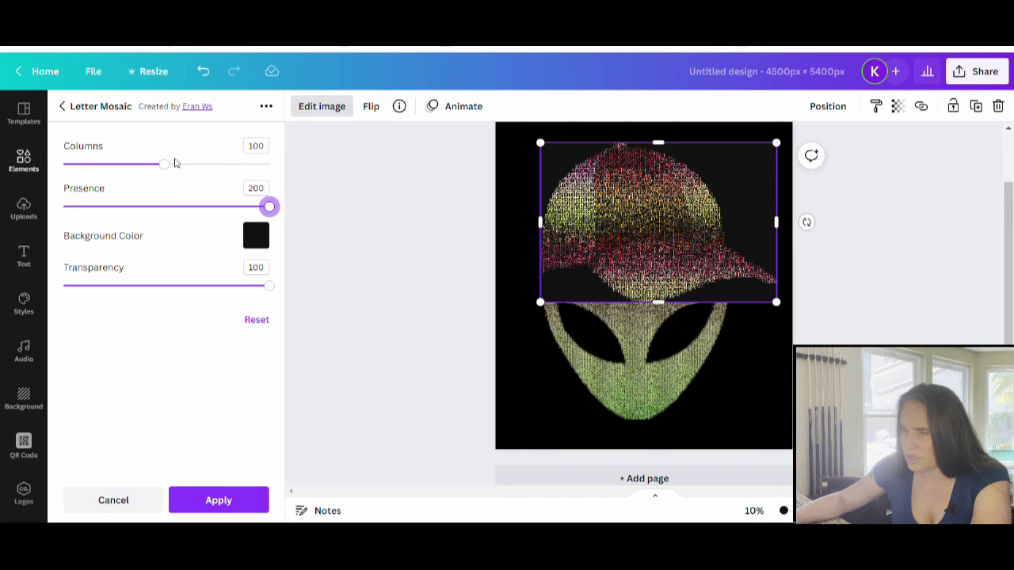
{"action": "left_click_drag", "start_coordinate": [167, 169], "coordinate": [269, 164]}
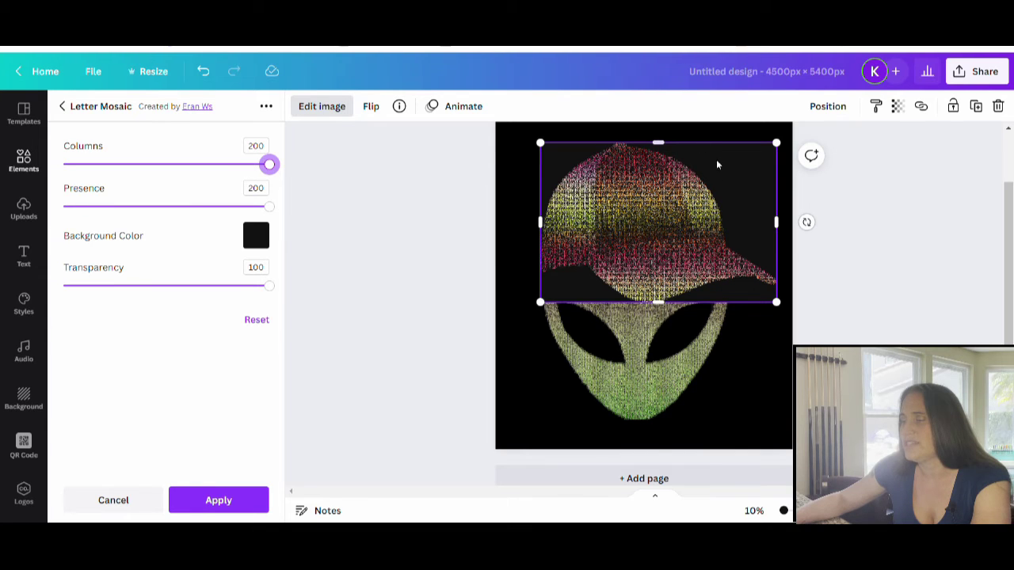
Try light green, dark grey and red as the background color of the cap's letter mosaic
{"action": "left_click", "coordinate": [265, 240]}
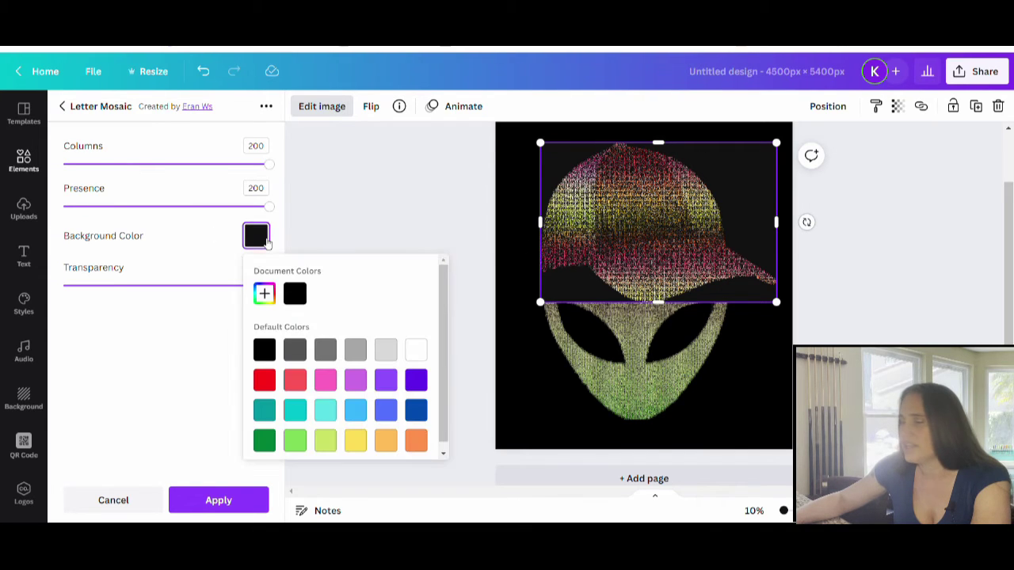
{"action": "left_click", "coordinate": [294, 441]}
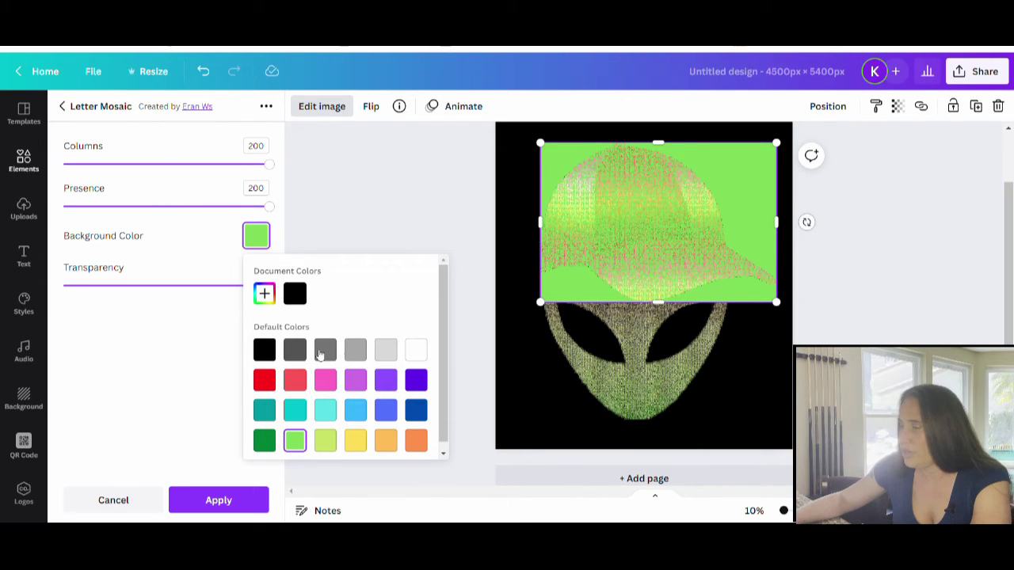
{"action": "left_click", "coordinate": [296, 351]}
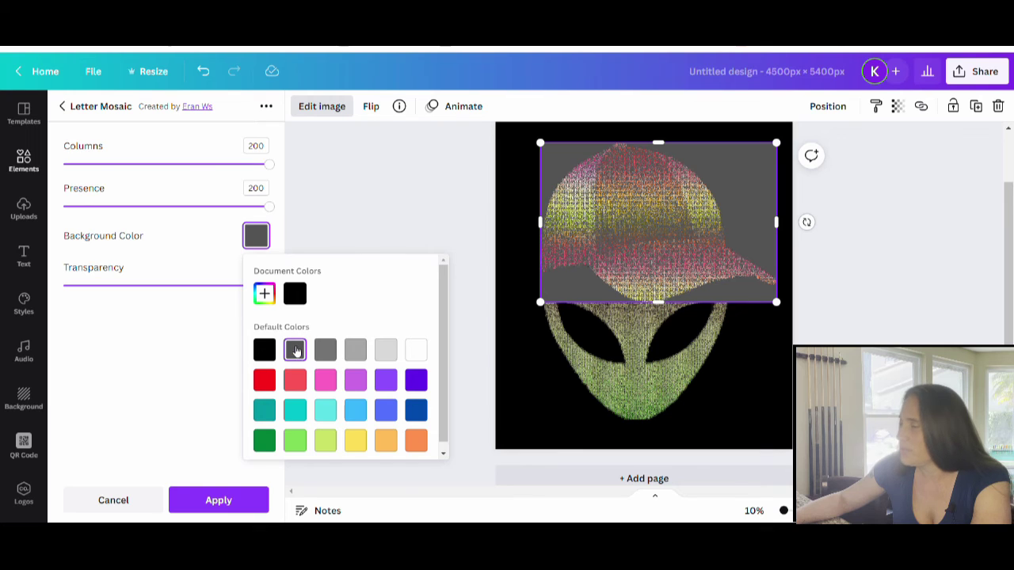
{"action": "left_click", "coordinate": [264, 381]}
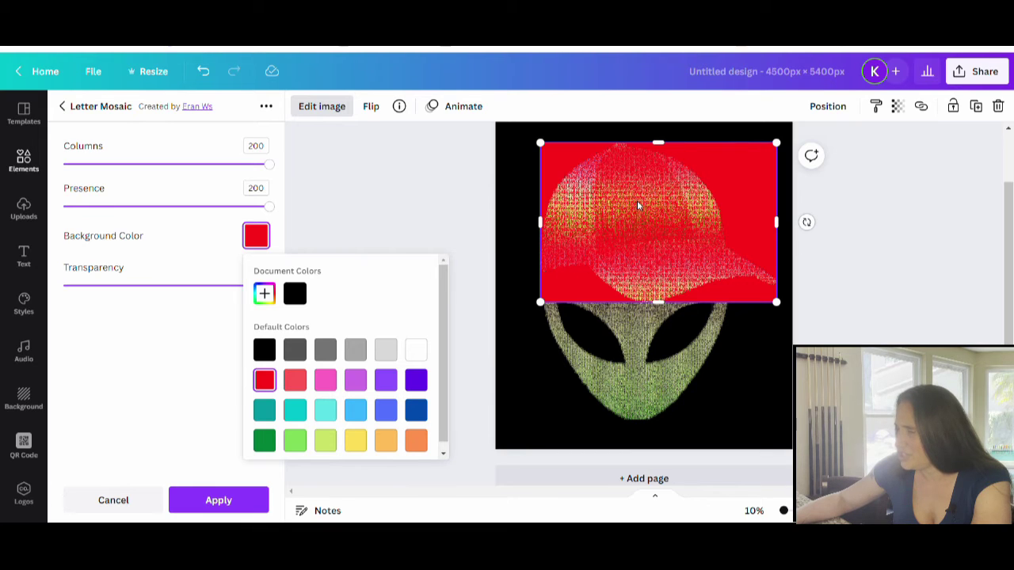
Set the mosaic's background color to the dark blue #002557 and apply the effect to the cap
{"action": "left_click", "coordinate": [420, 412]}
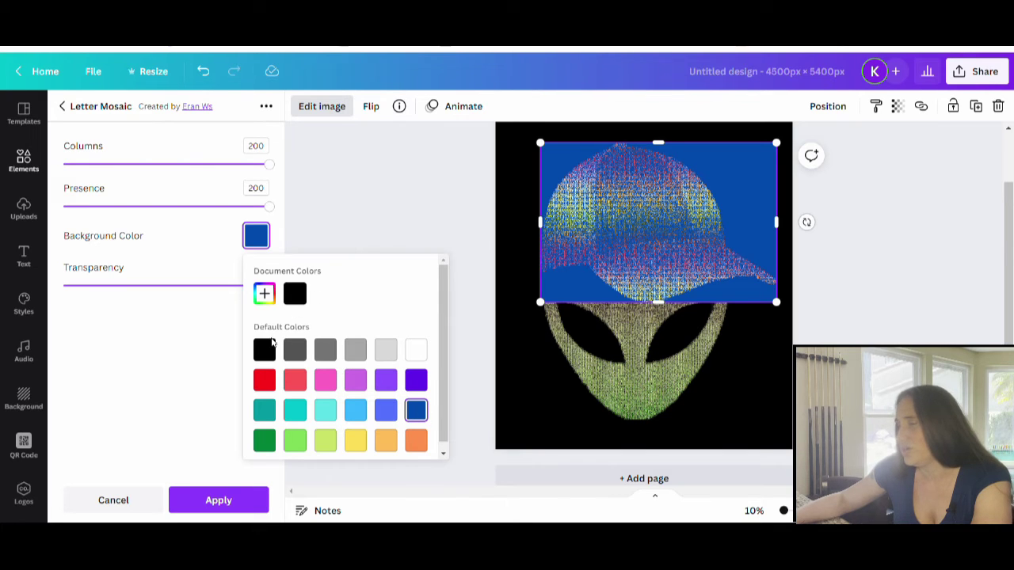
{"action": "left_click", "coordinate": [265, 294]}
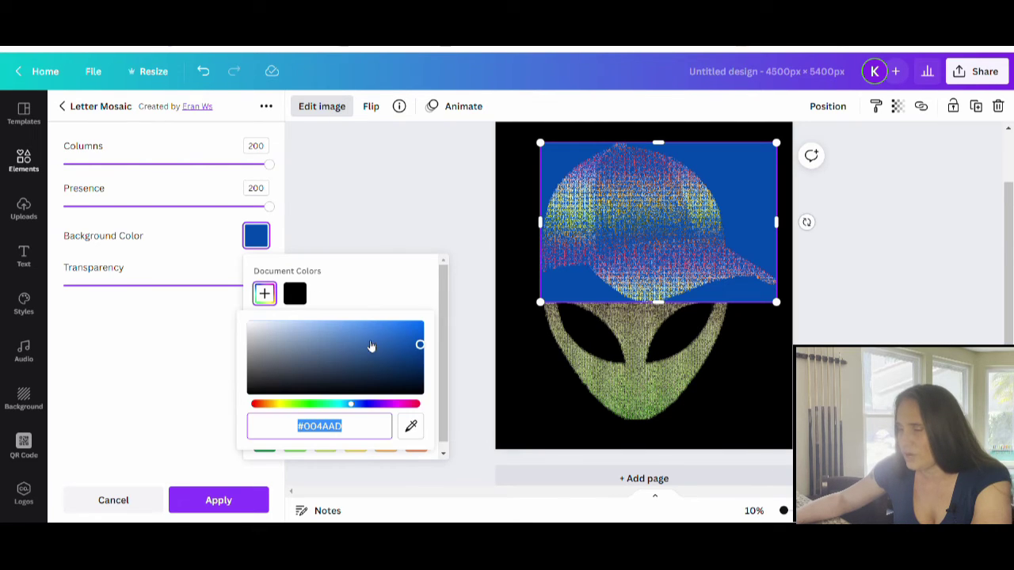
{"action": "left_click", "coordinate": [421, 370]}
{"action": "mouse_move", "coordinate": [423, 371]}
{"action": "left_mouse_down"}
{"action": "mouse_move", "coordinate": [420, 383]}
{"action": "mouse_move", "coordinate": [419, 366]}
{"action": "mouse_move", "coordinate": [426, 380]}
{"action": "mouse_move", "coordinate": [430, 363]}
{"action": "mouse_move", "coordinate": [428, 374]}
{"action": "left_mouse_up"}
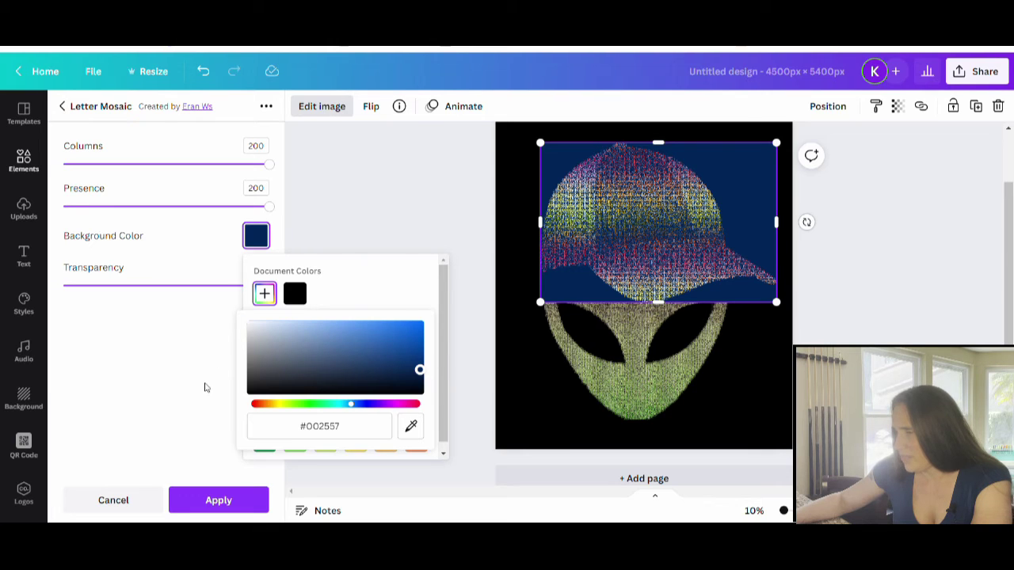
{"action": "left_click", "coordinate": [200, 430]}
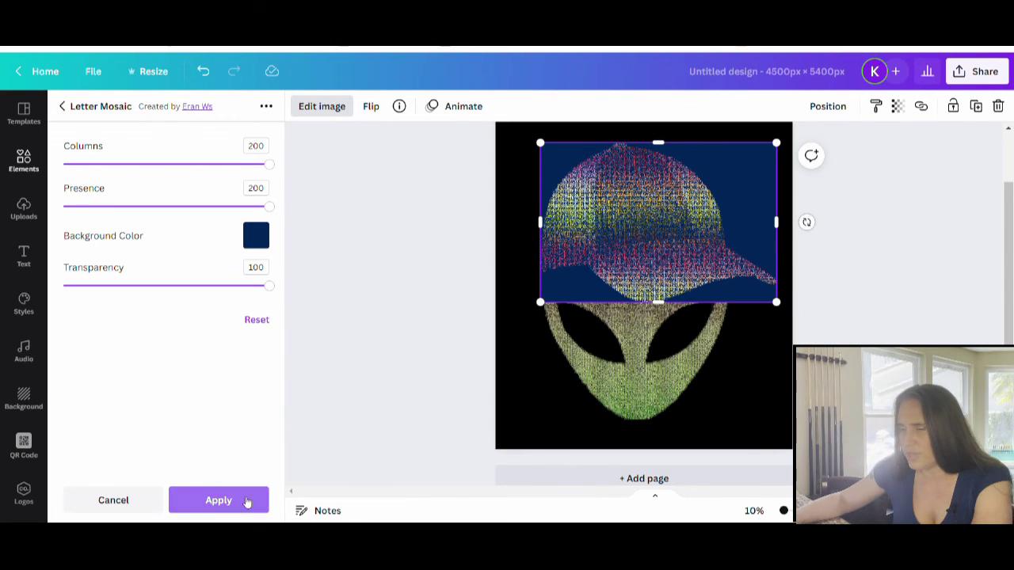
{"action": "left_click", "coordinate": [247, 502]}
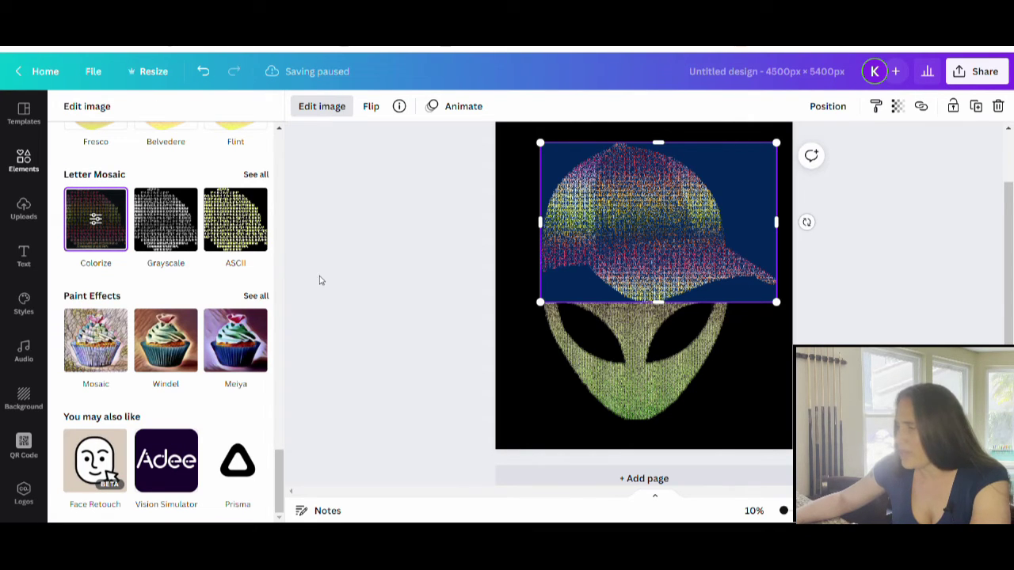
{"action": "left_click", "coordinate": [245, 505]}
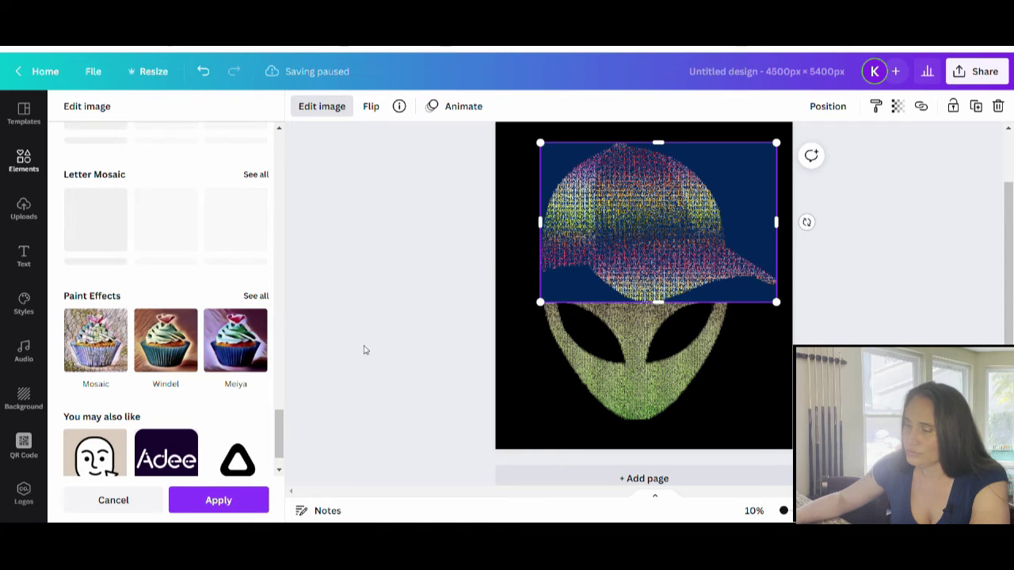
Remove the dark blue background around the cap with the Background Remover
{"action": "scroll", "coordinate": [207, 294], "scroll_direction": "up", "scroll_amount": 8}
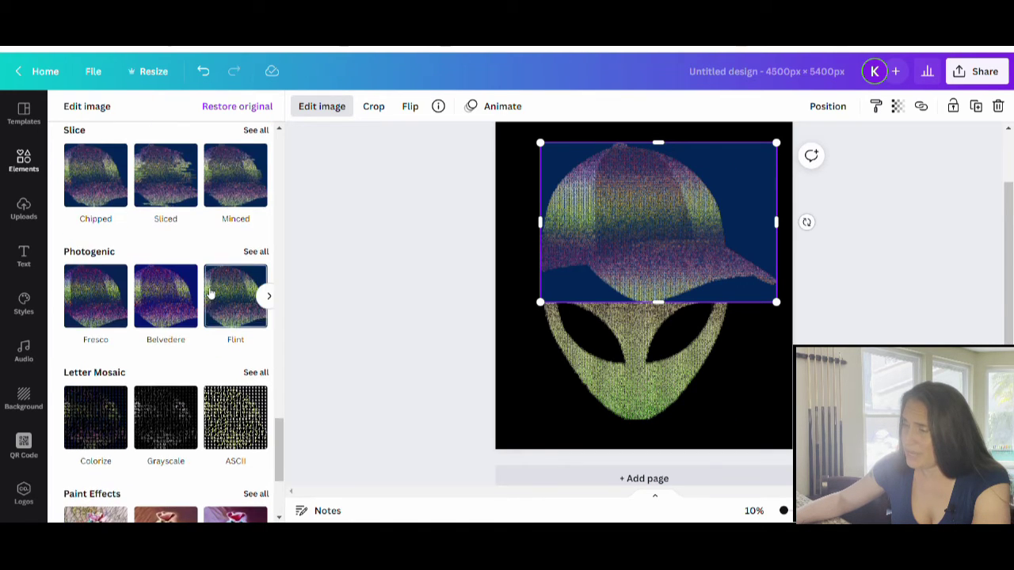
{"action": "scroll", "coordinate": [167, 208], "scroll_direction": "up", "scroll_amount": 6}
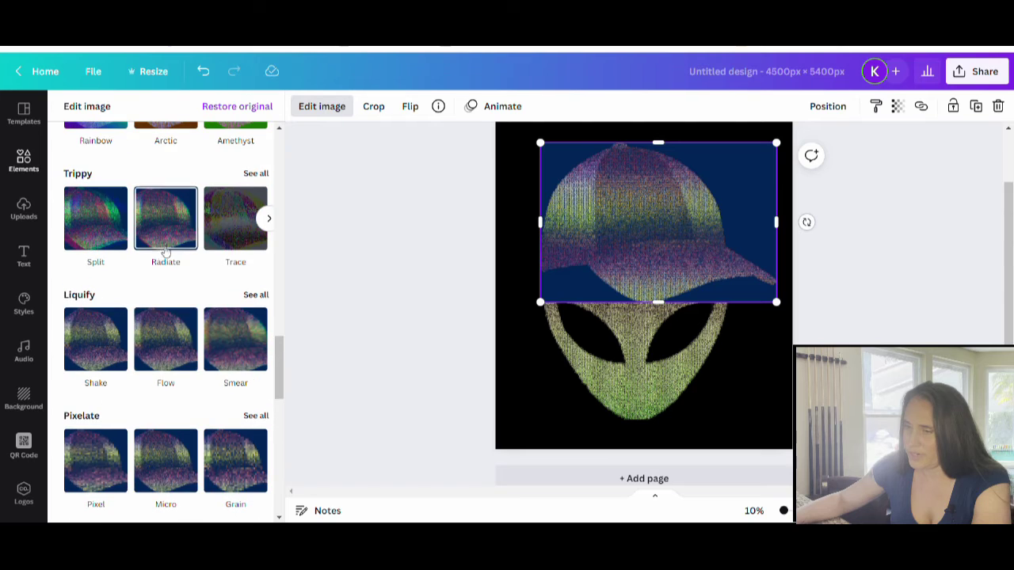
{"action": "scroll", "coordinate": [163, 241], "scroll_direction": "up", "scroll_amount": 10}
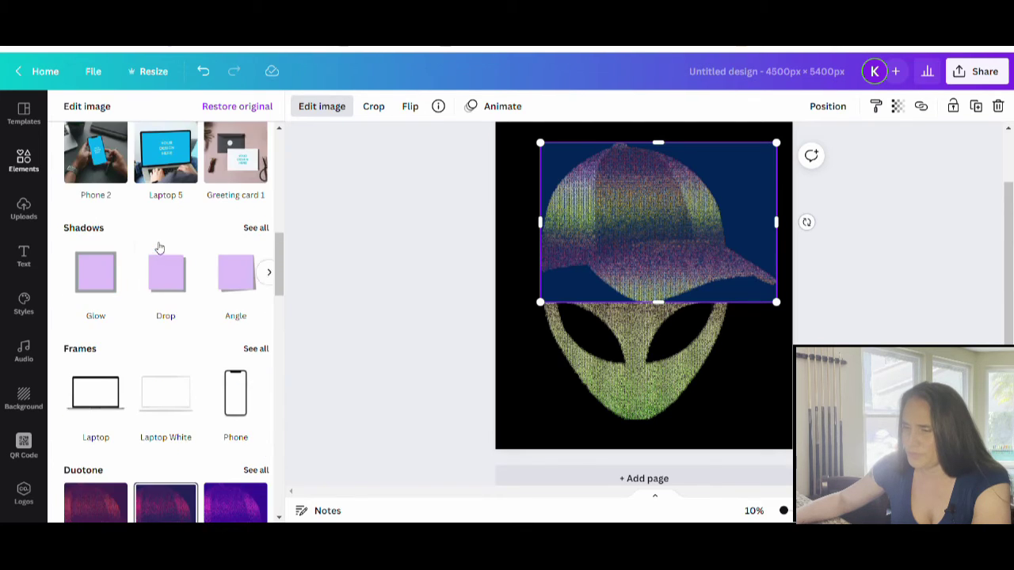
{"action": "scroll", "coordinate": [168, 232], "scroll_direction": "up", "scroll_amount": 3}
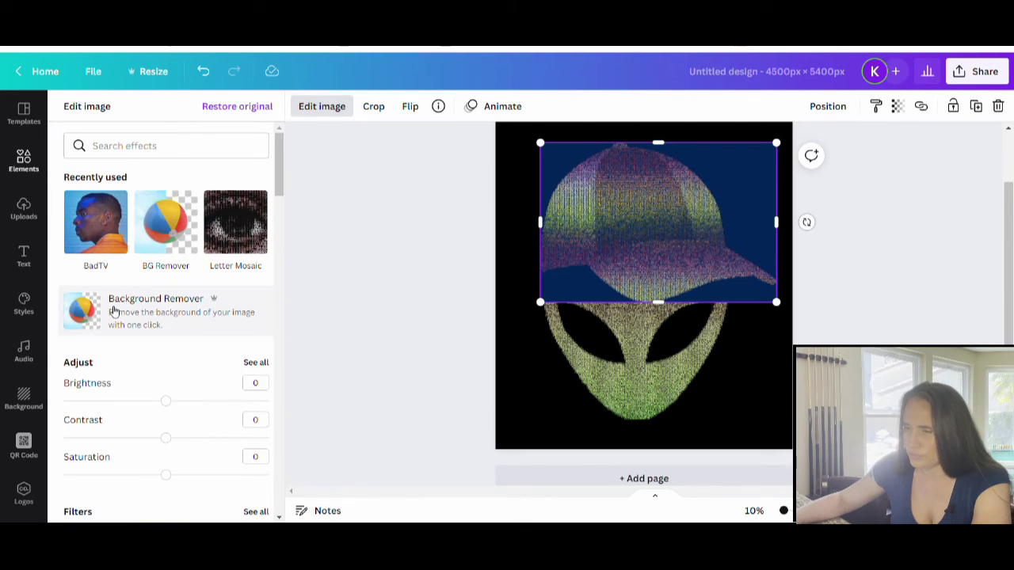
{"action": "left_click", "coordinate": [113, 309]}
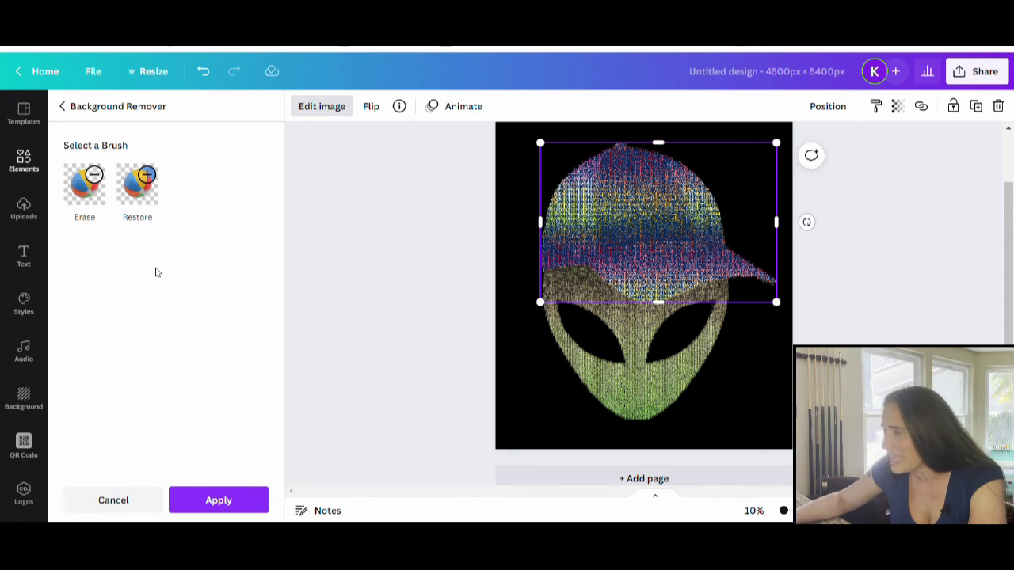
{"action": "left_click", "coordinate": [92, 205]}
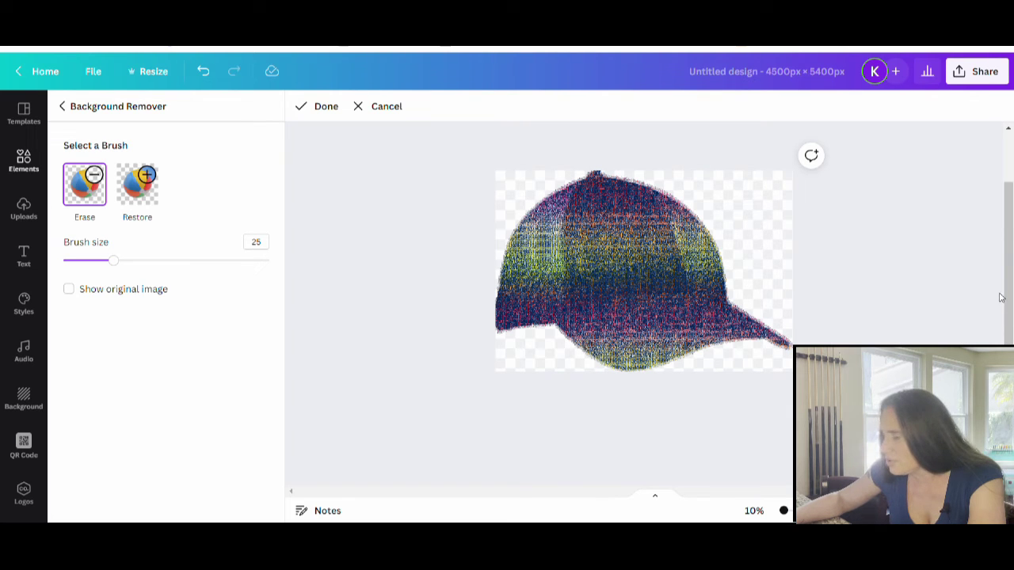
{"action": "key", "text": "Escape"}
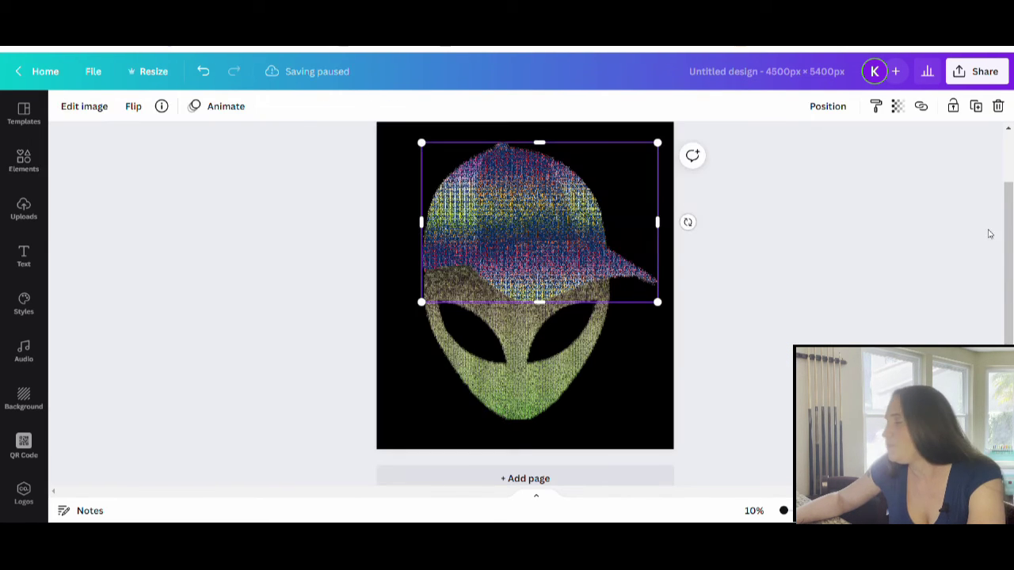
{"action": "left_click", "coordinate": [960, 286]}
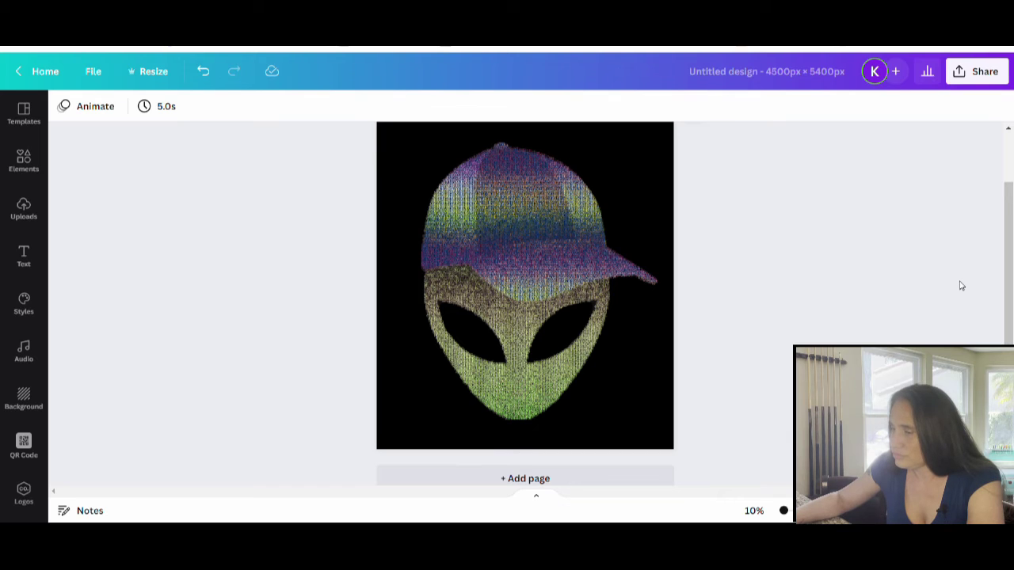
Set the cap image's brightness to 33 and its contrast to 34
{"action": "scroll", "coordinate": [981, 322], "scroll_direction": "up", "scroll_amount": 1}
{"action": "scroll", "coordinate": [985, 321], "scroll_direction": "down", "scroll_amount": 1}
{"action": "scroll", "coordinate": [1004, 336], "scroll_direction": "up", "scroll_amount": 1}
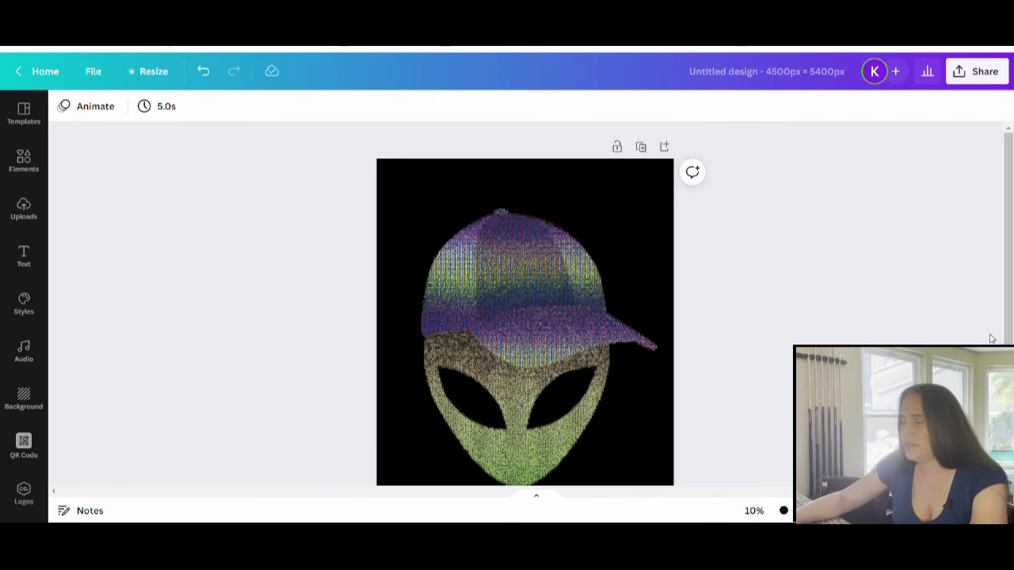
{"action": "scroll", "coordinate": [987, 335], "scroll_direction": "down", "scroll_amount": 1}
{"action": "left_click", "coordinate": [523, 178]}
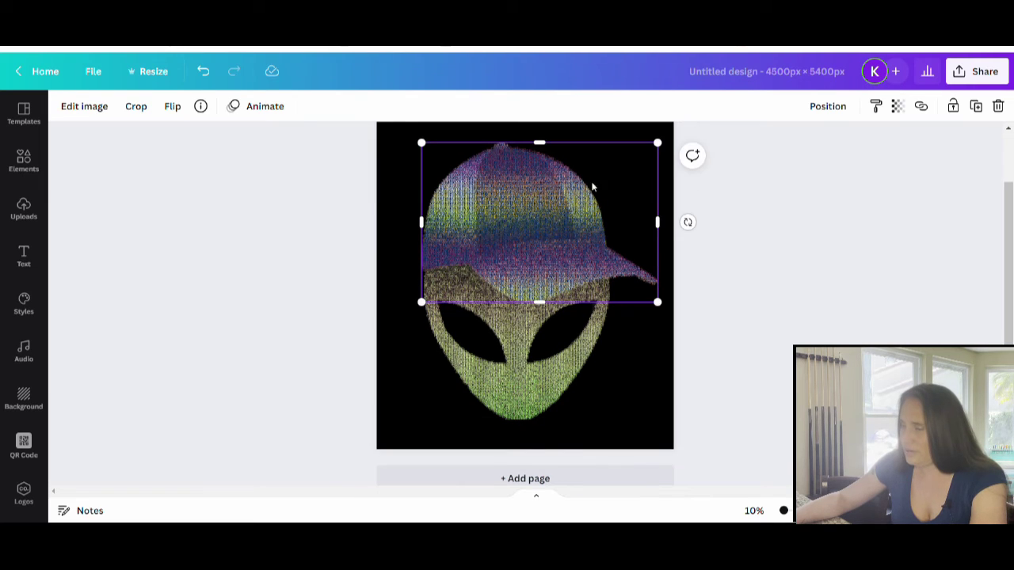
{"action": "left_click", "coordinate": [63, 109]}
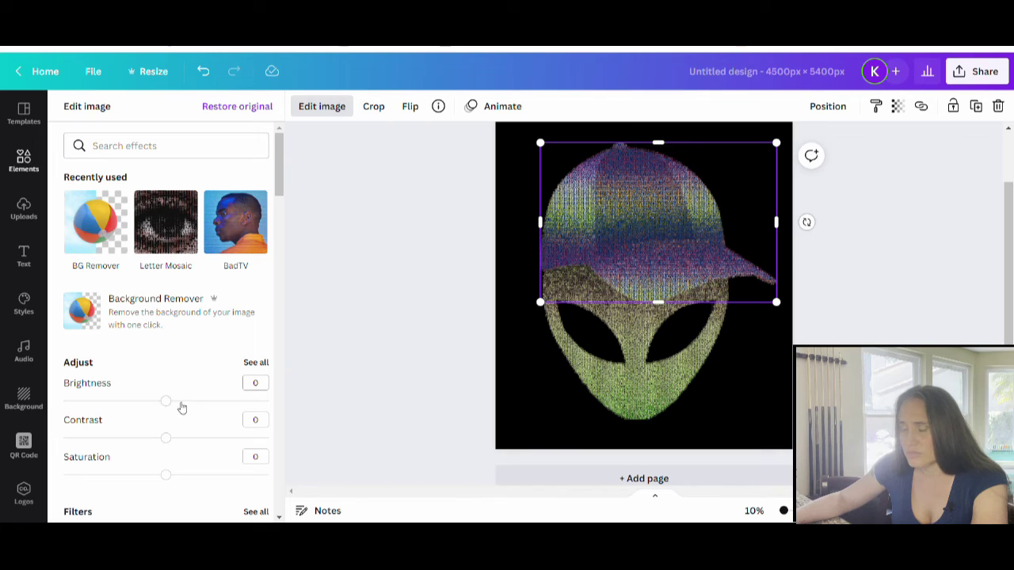
{"action": "left_click_drag", "start_coordinate": [168, 404], "coordinate": [200, 400]}
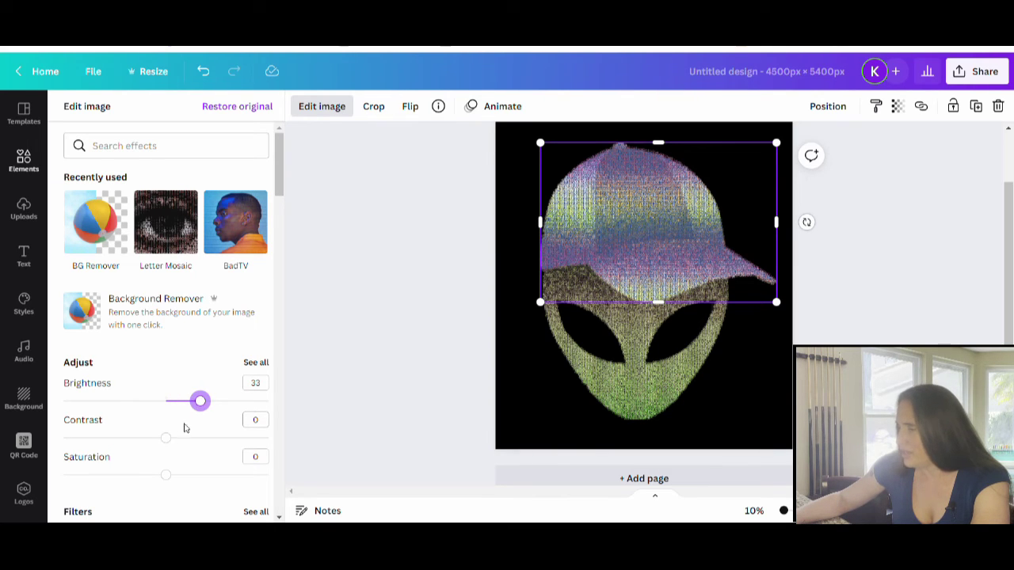
{"action": "left_click_drag", "start_coordinate": [168, 438], "coordinate": [204, 442]}
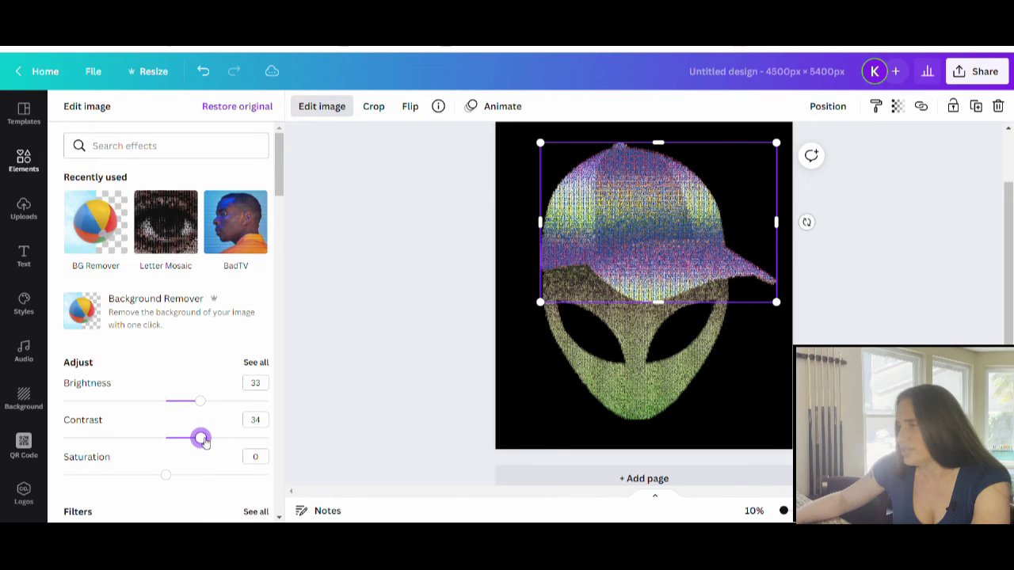
Raise the cap image's saturation to 100 and its contrast to 47, and deselect the cap
{"action": "left_click_drag", "start_coordinate": [166, 475], "coordinate": [284, 481]}
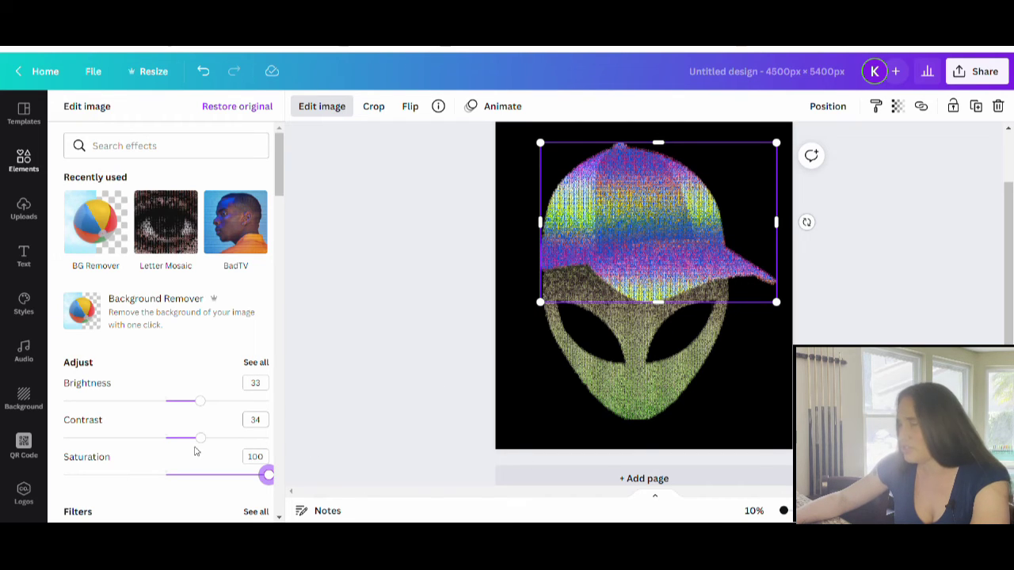
{"action": "left_click_drag", "start_coordinate": [200, 438], "coordinate": [218, 444]}
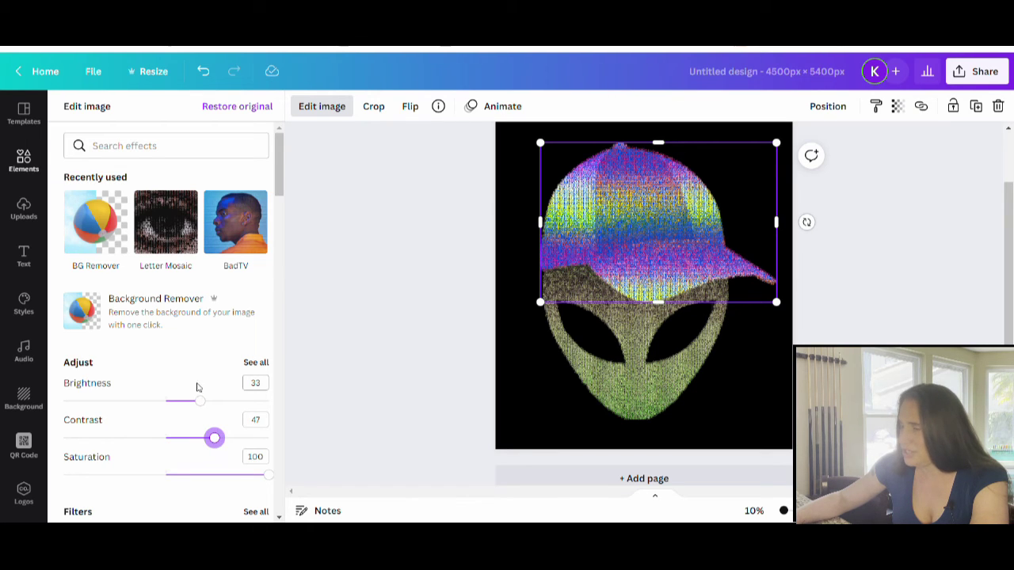
{"action": "left_click", "coordinate": [386, 357]}
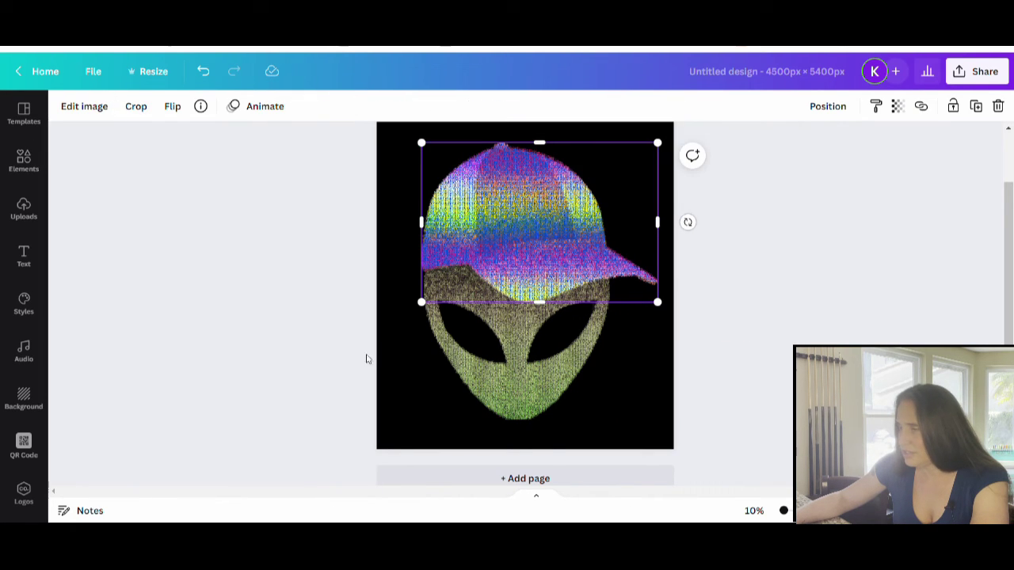
{"action": "left_click", "coordinate": [787, 342]}
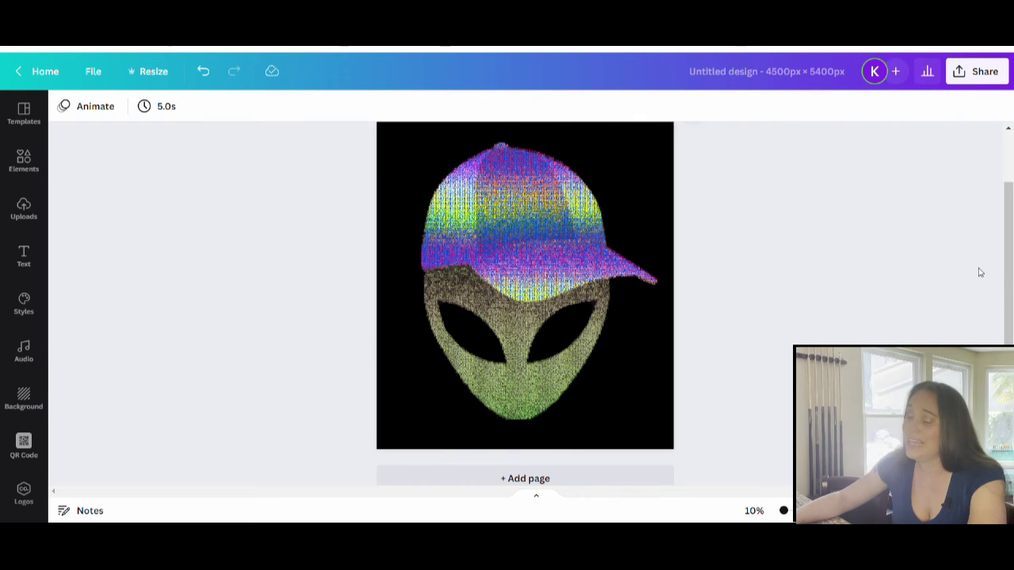
{"action": "scroll", "coordinate": [919, 298], "scroll_direction": "up", "scroll_amount": 1}
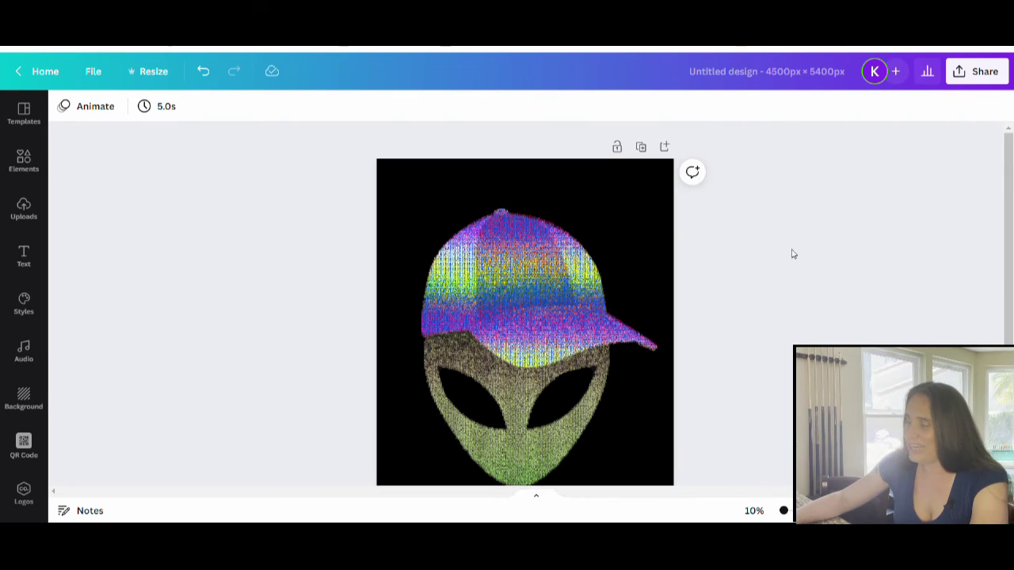
Nudge the cap slightly to the left on the alien head and deselect it
{"action": "scroll", "coordinate": [968, 239], "scroll_direction": "down", "scroll_amount": 2}
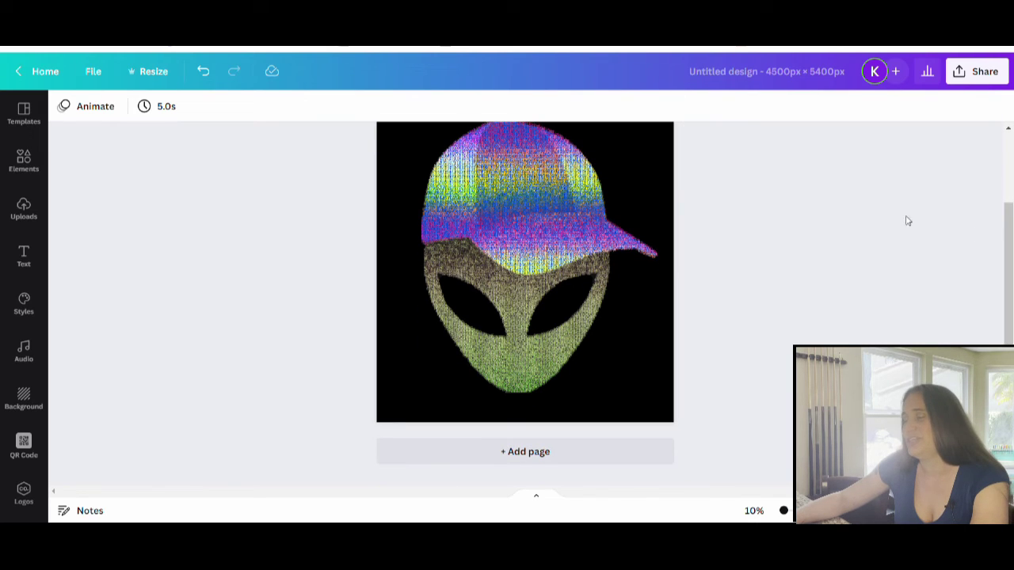
{"action": "scroll", "coordinate": [883, 209], "scroll_direction": "up", "scroll_amount": 1}
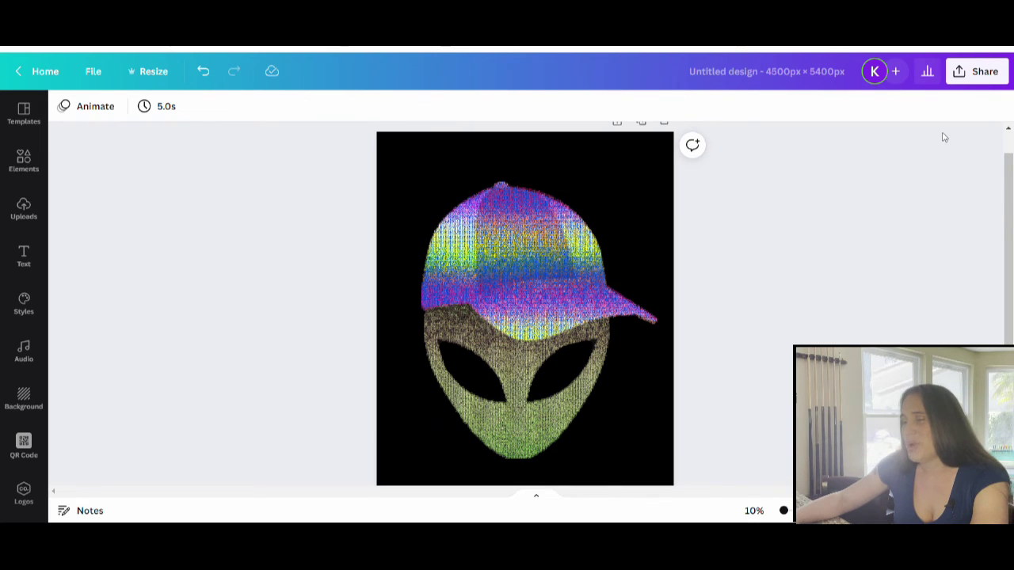
{"action": "left_click", "coordinate": [566, 262]}
{"action": "key", "text": "Escape"}
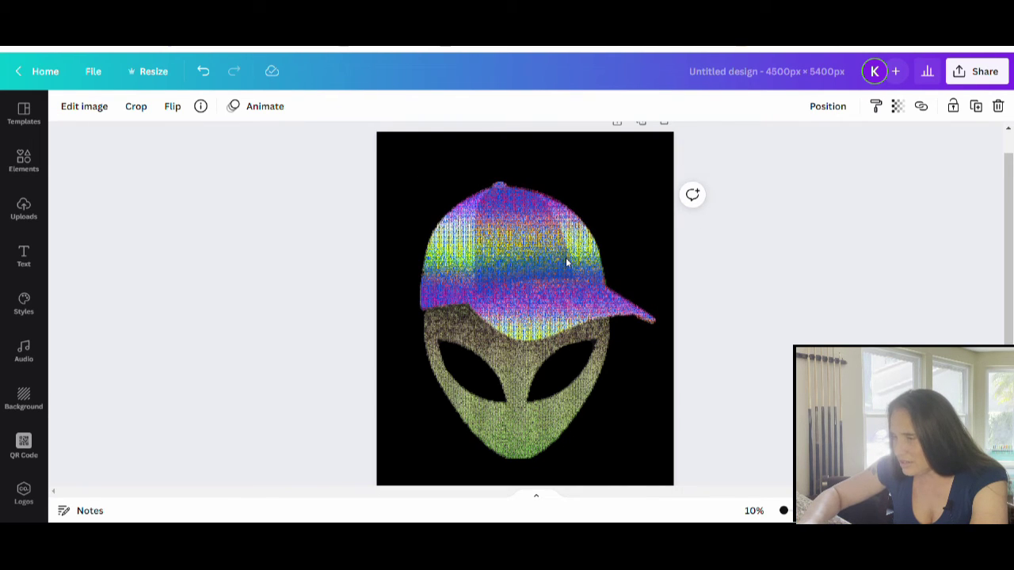
{"action": "left_click", "coordinate": [566, 263]}
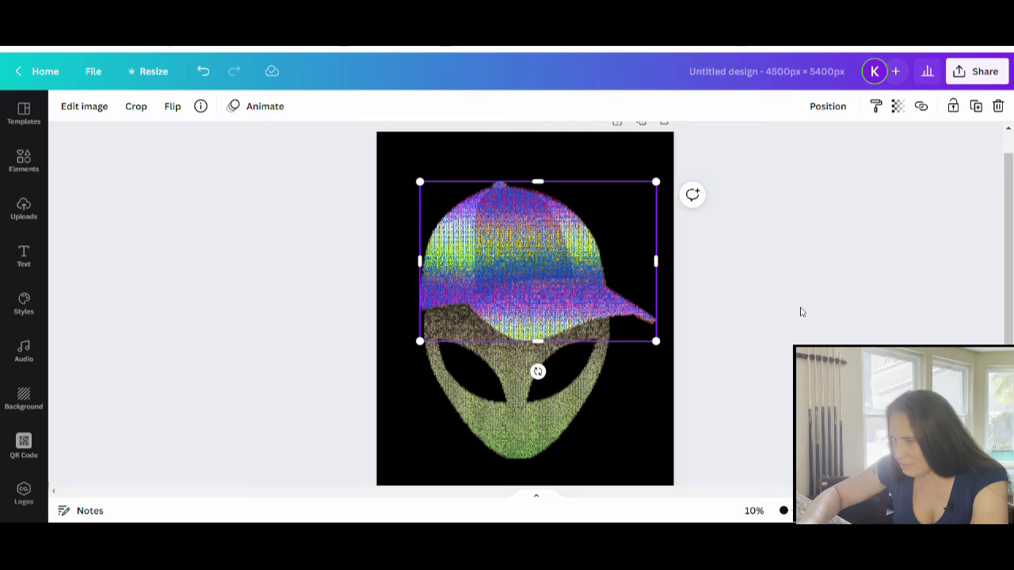
{"action": "left_click", "coordinate": [836, 332]}
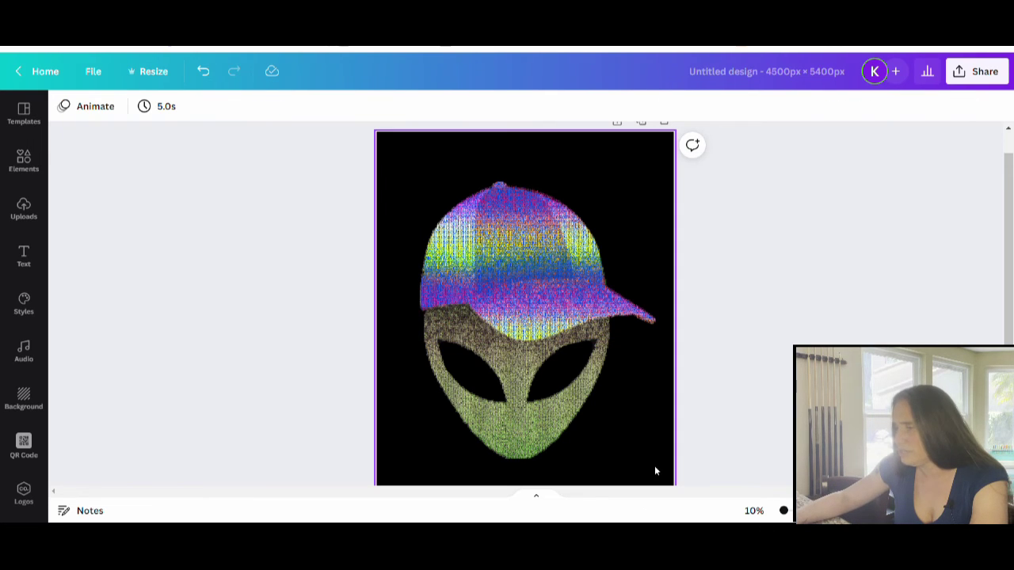
Group the cap with the alien head and move the group up toward the page's upper edge
{"action": "left_click_drag", "start_coordinate": [663, 467], "coordinate": [353, 214]}
{"action": "left_click", "coordinate": [813, 111]}
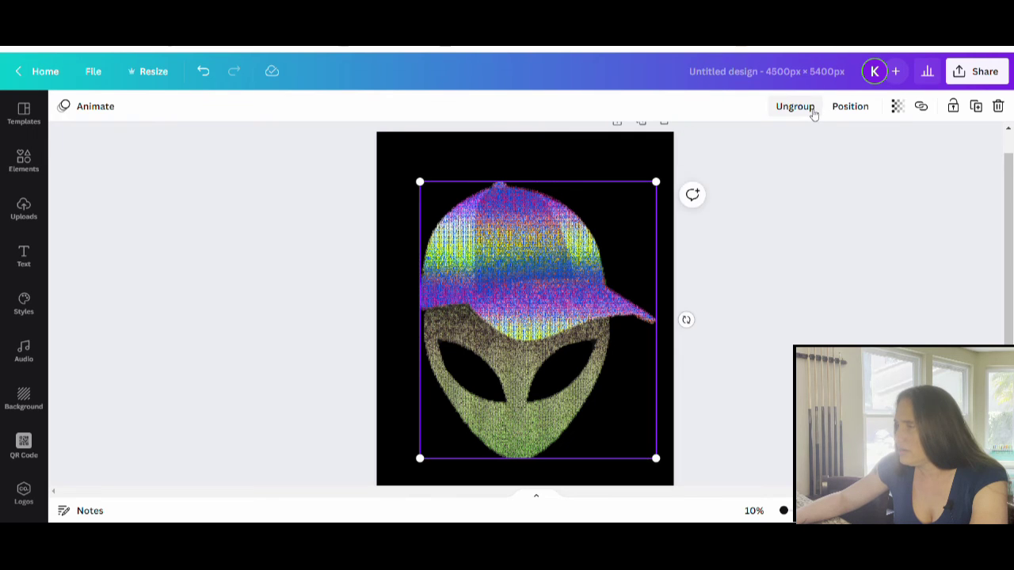
{"action": "left_click", "coordinate": [794, 271]}
{"action": "left_click_drag", "start_coordinate": [584, 446], "coordinate": [576, 413]}
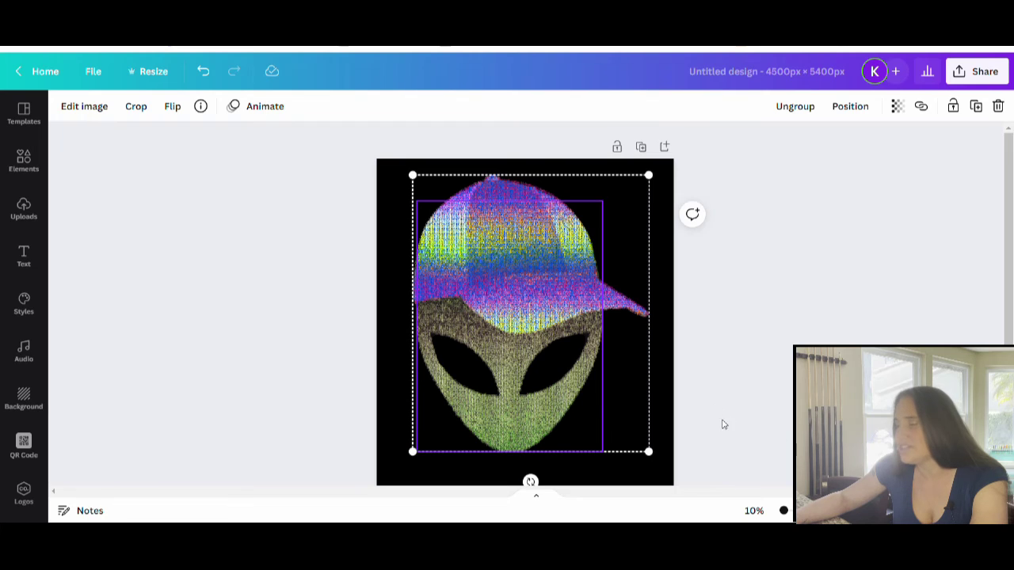
{"action": "key", "text": "Escape"}
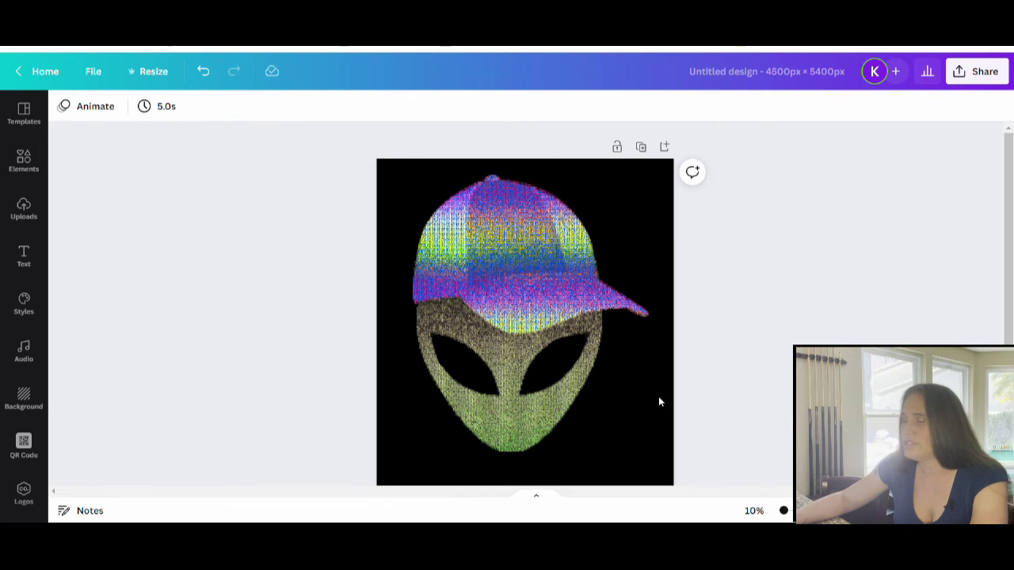
Scale the grouped alien and cap down slightly and reposition it so the head sits at the page's horizontal center
{"action": "left_click", "coordinate": [558, 373]}
{"action": "left_click_drag", "start_coordinate": [558, 373], "coordinate": [585, 374]}
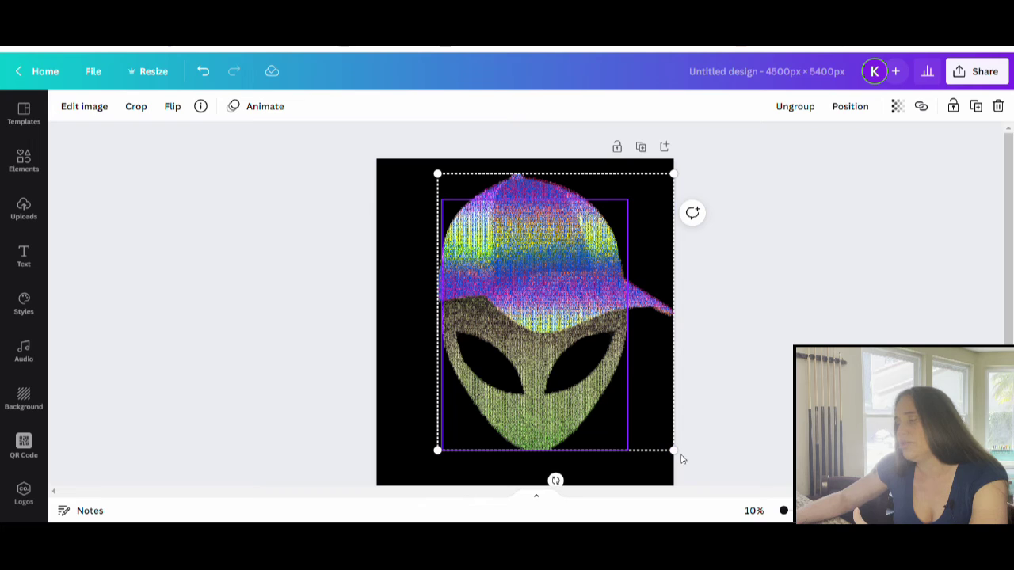
{"action": "left_click_drag", "start_coordinate": [674, 453], "coordinate": [669, 448]}
{"action": "left_click", "coordinate": [749, 435]}
{"action": "left_click_drag", "start_coordinate": [569, 372], "coordinate": [578, 378]}
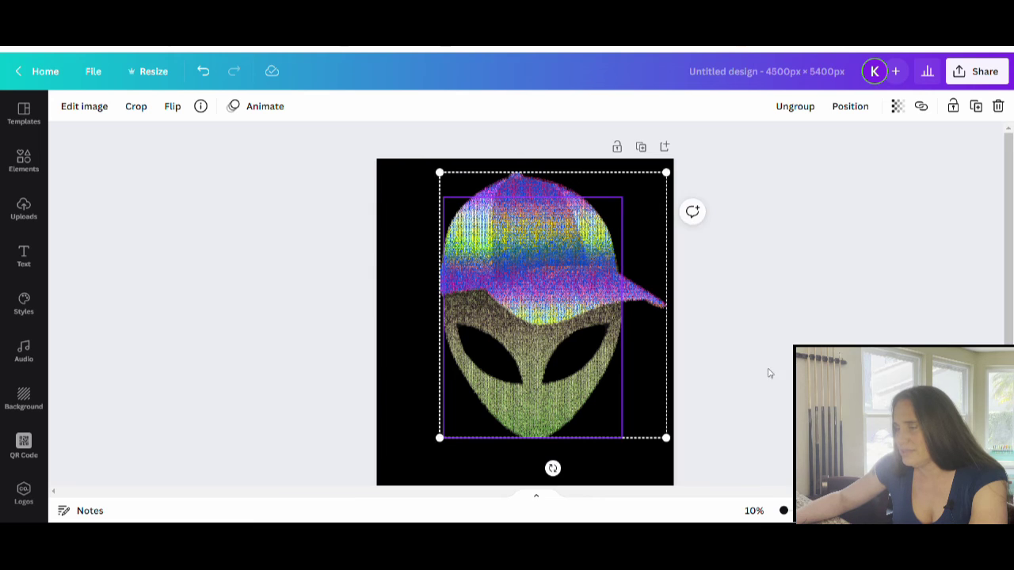
{"action": "left_click", "coordinate": [765, 373]}
{"action": "scroll", "coordinate": [753, 465], "scroll_direction": "down", "scroll_amount": 1}
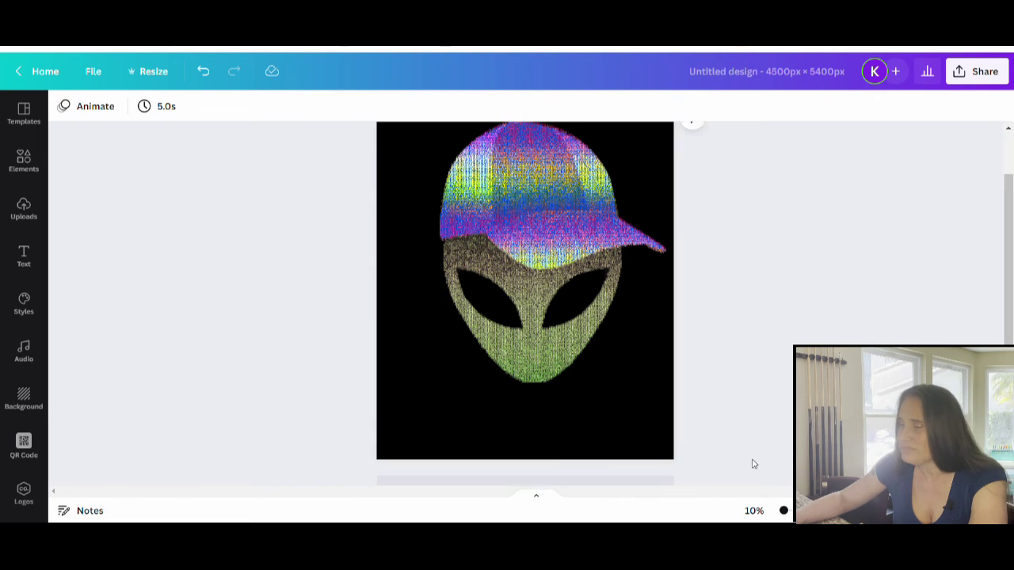
{"action": "scroll", "coordinate": [737, 476], "scroll_direction": "up", "scroll_amount": 1}
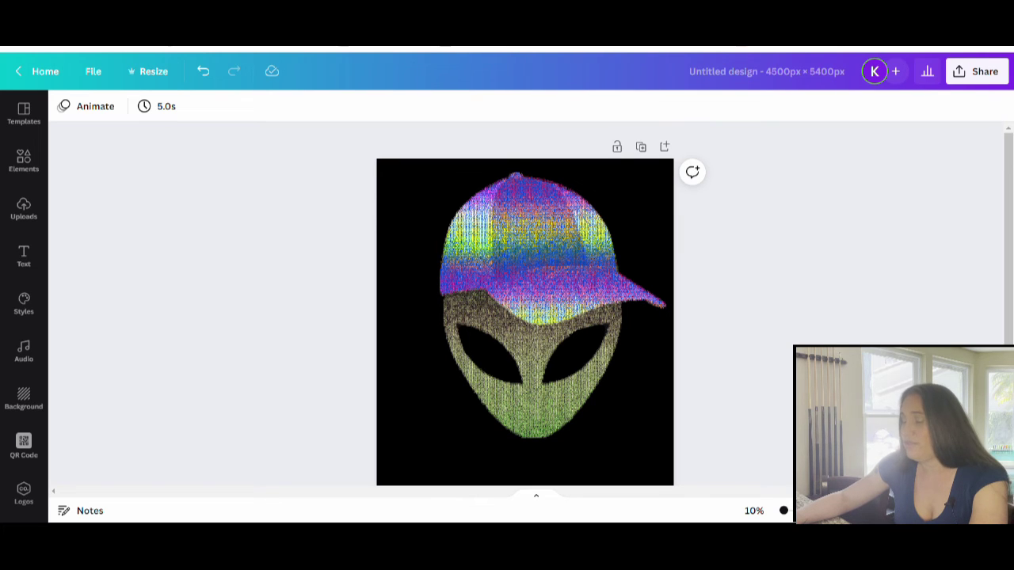
{"action": "left_click", "coordinate": [571, 417]}
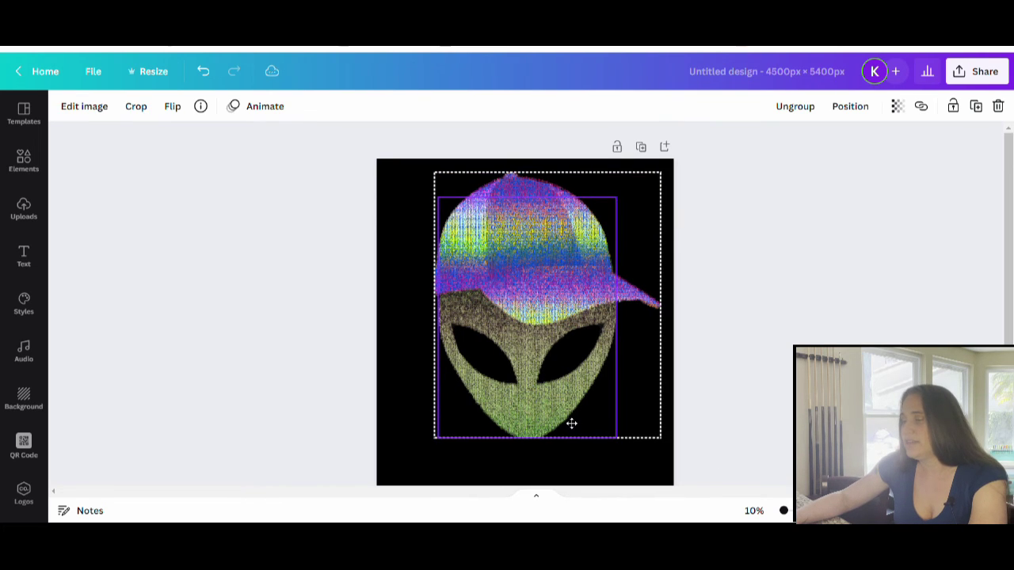
{"action": "key", "text": "Escape"}
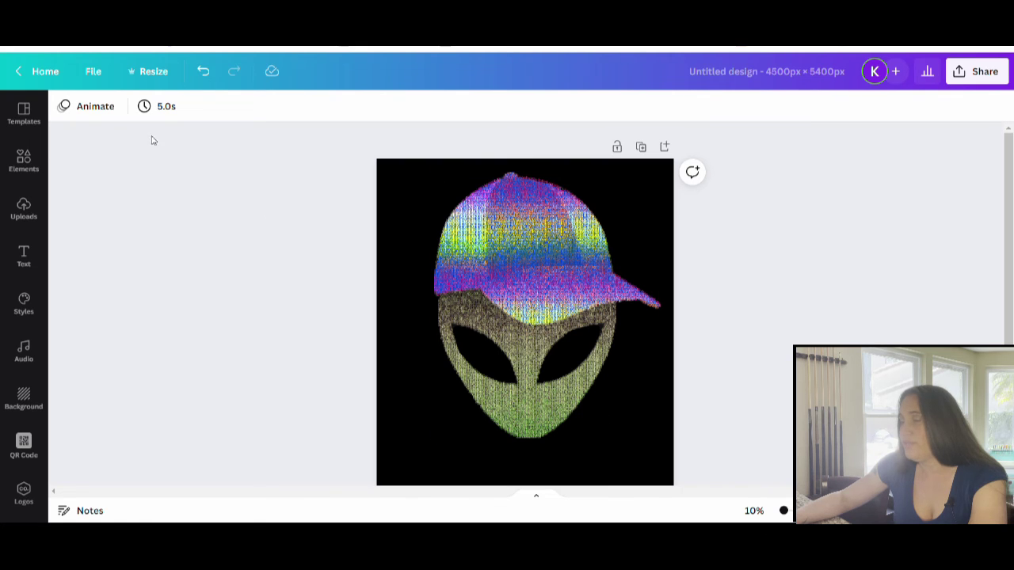
Show the rulers and place a vertical guide through the middle of the page to check the head's centering
{"action": "left_click", "coordinate": [92, 71]}
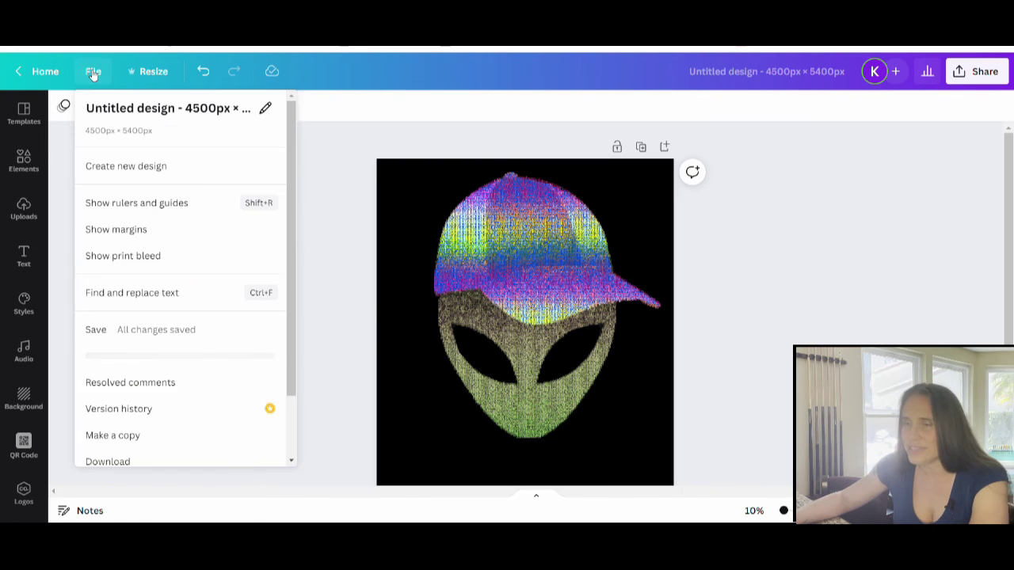
{"action": "left_click", "coordinate": [149, 203]}
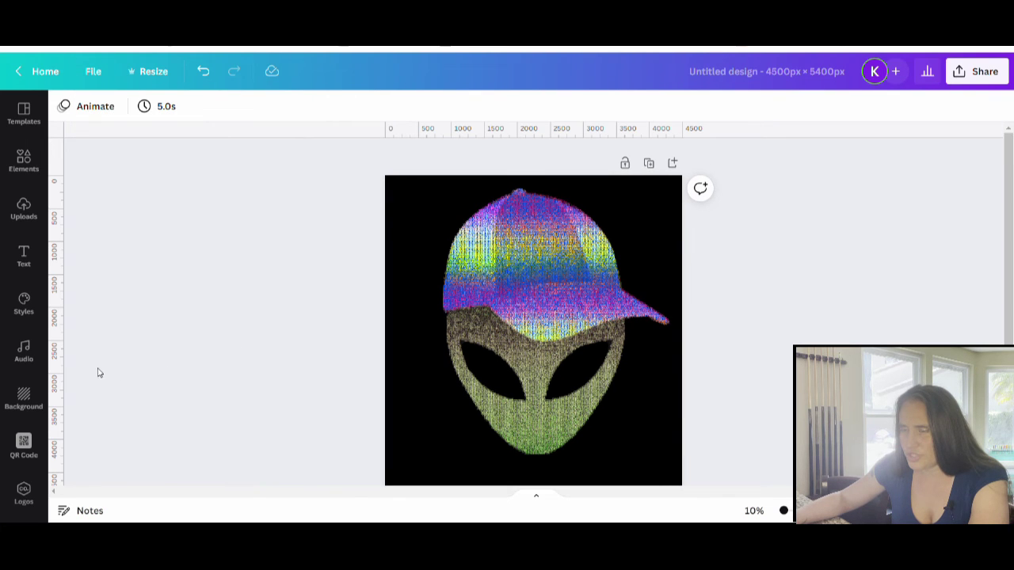
{"action": "left_click_drag", "start_coordinate": [71, 360], "coordinate": [535, 389]}
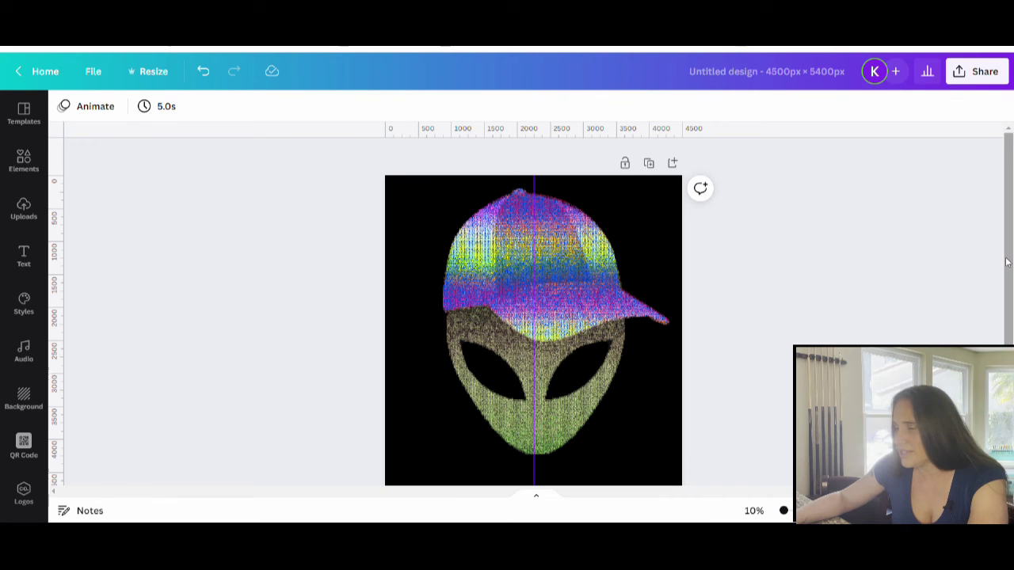
Remove the vertical guide from the page and review the whole design
{"action": "scroll", "coordinate": [1006, 262], "scroll_direction": "down", "scroll_amount": 2}
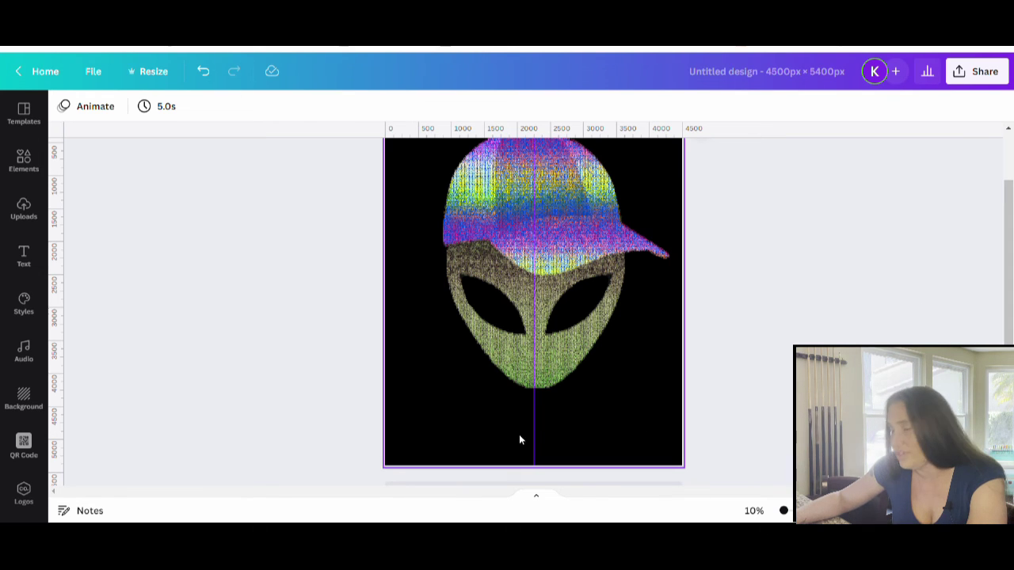
{"action": "left_click_drag", "start_coordinate": [543, 437], "coordinate": [855, 333]}
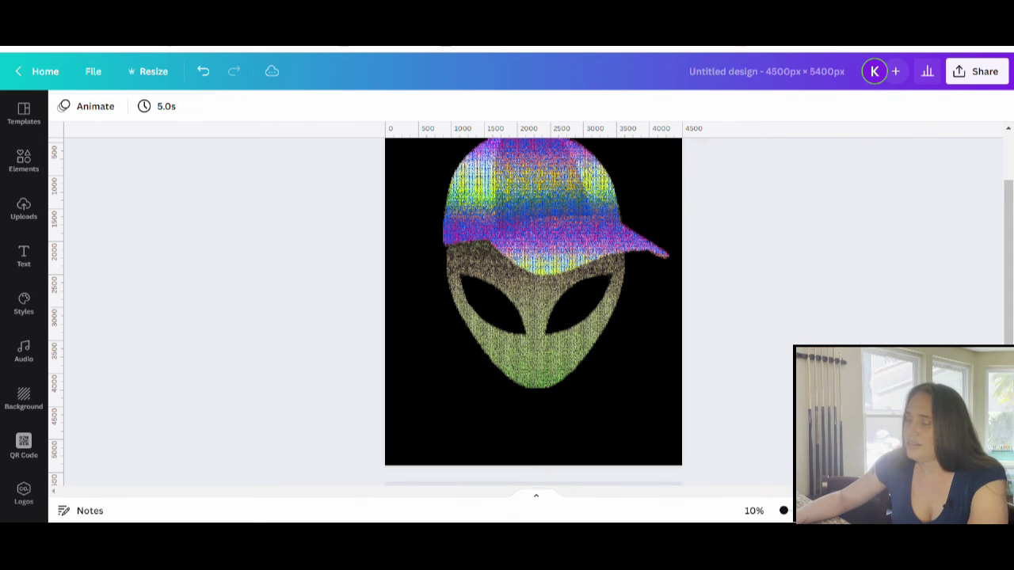
{"action": "scroll", "coordinate": [533, 317], "scroll_direction": "up", "scroll_amount": 1}
{"action": "scroll", "coordinate": [533, 317], "scroll_direction": "down", "scroll_amount": 2}
{"action": "scroll", "coordinate": [533, 317], "scroll_direction": "up", "scroll_amount": 2}
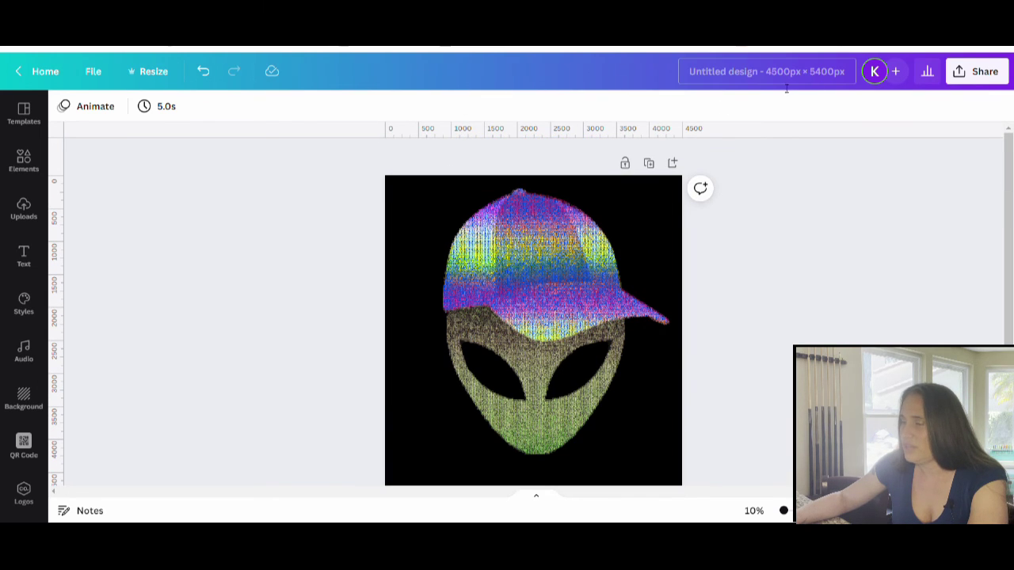
Rename the design as "Alien in baseball cap"
{"action": "left_click", "coordinate": [776, 78]}
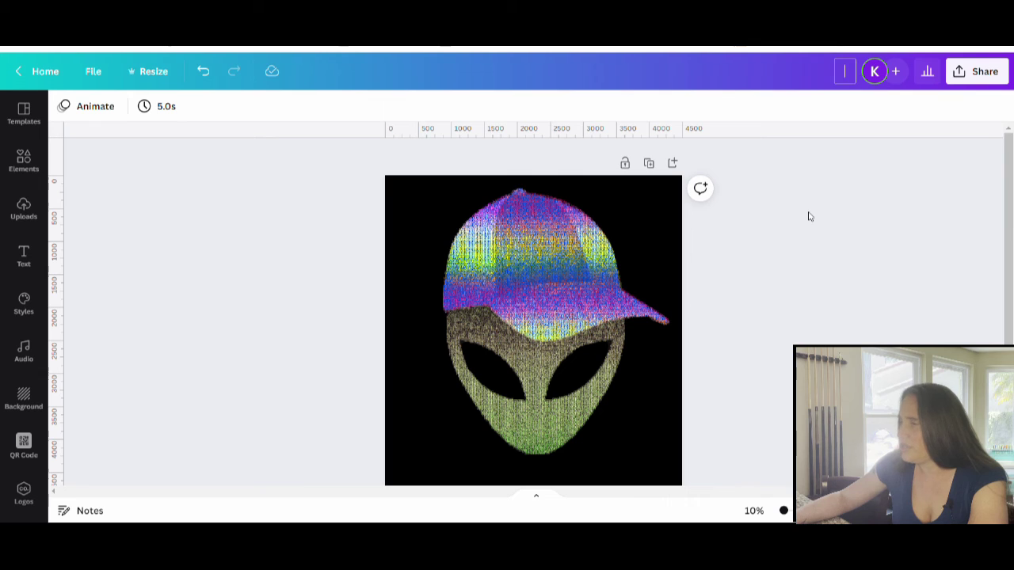
{"action": "type", "text": "Alien"}
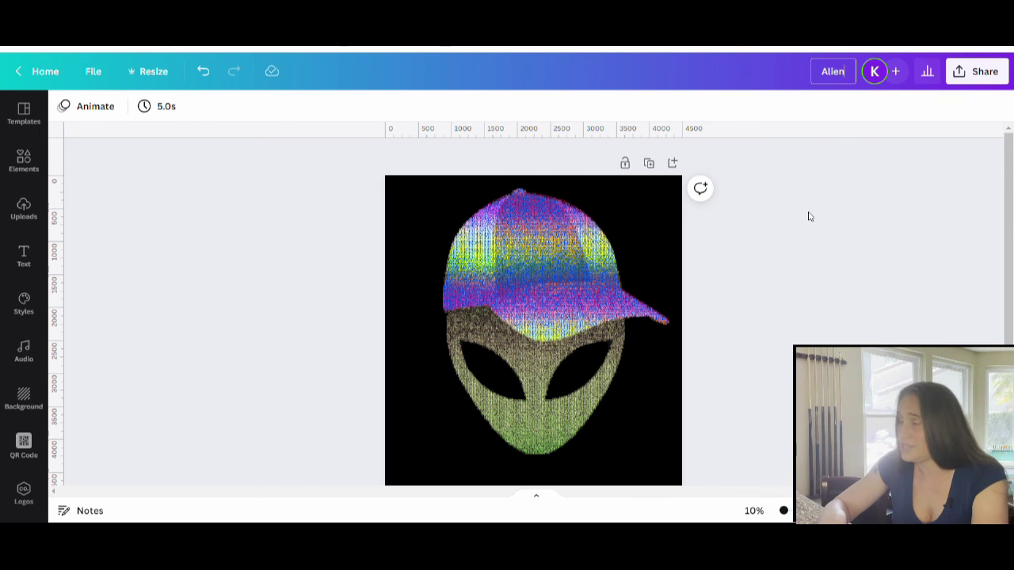
{"action": "type", "text": " in ba"}
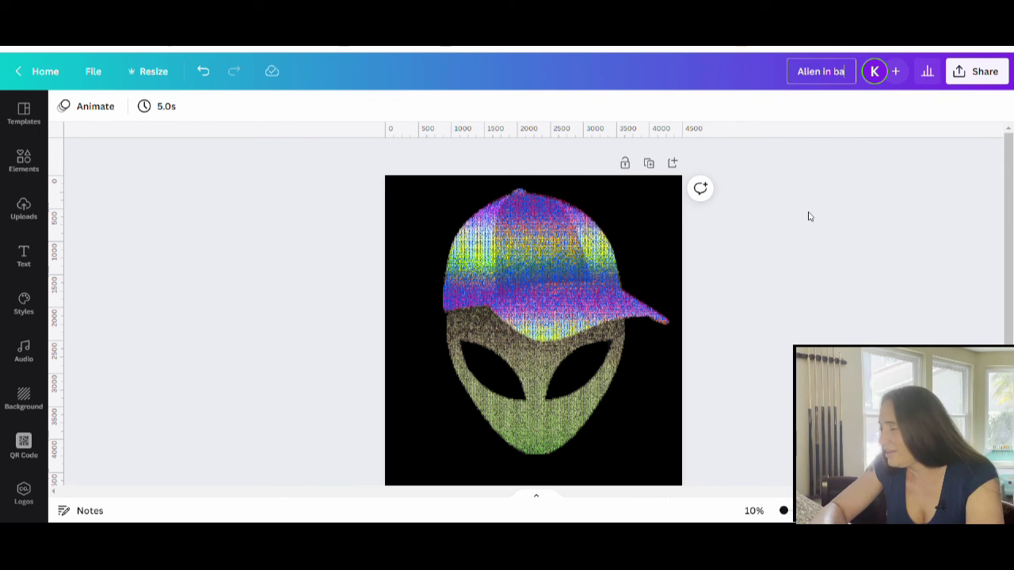
{"action": "type", "text": "seball cap"}
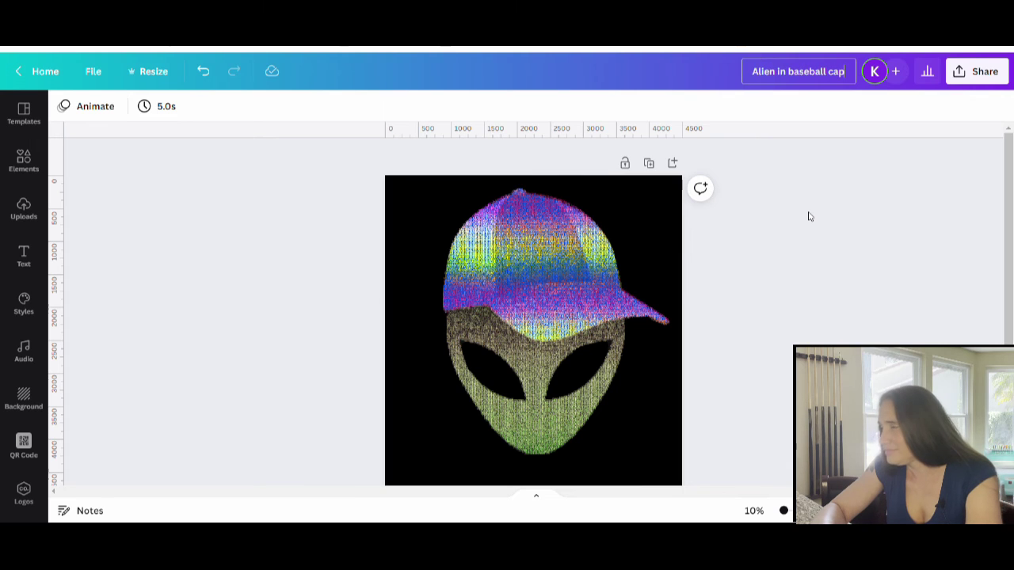
{"action": "key", "text": "Return"}
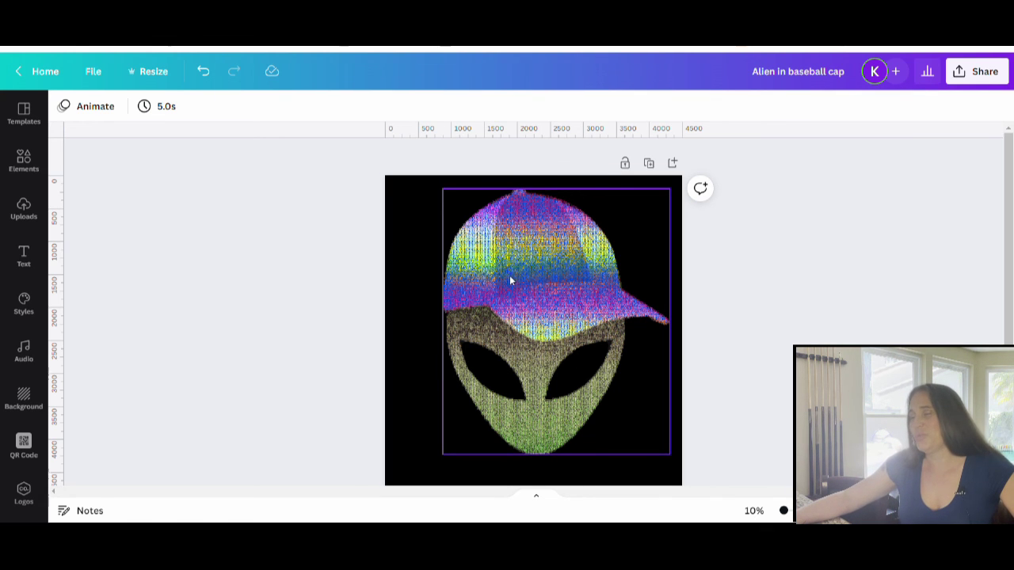
Look over the finished page and download the design as a PNG file
{"action": "scroll", "coordinate": [686, 473], "scroll_direction": "down", "scroll_amount": 2}
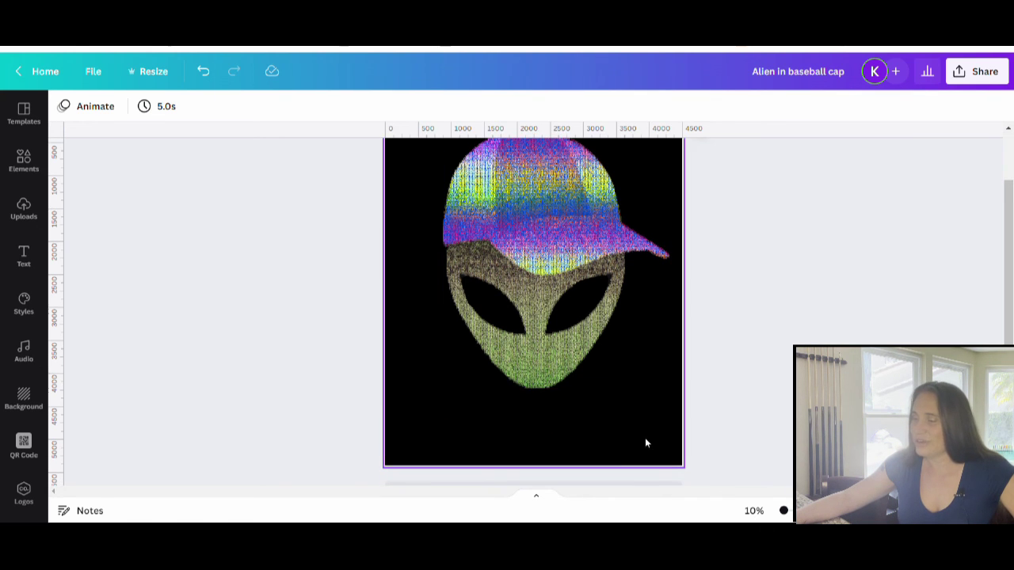
{"action": "left_click", "coordinate": [631, 461]}
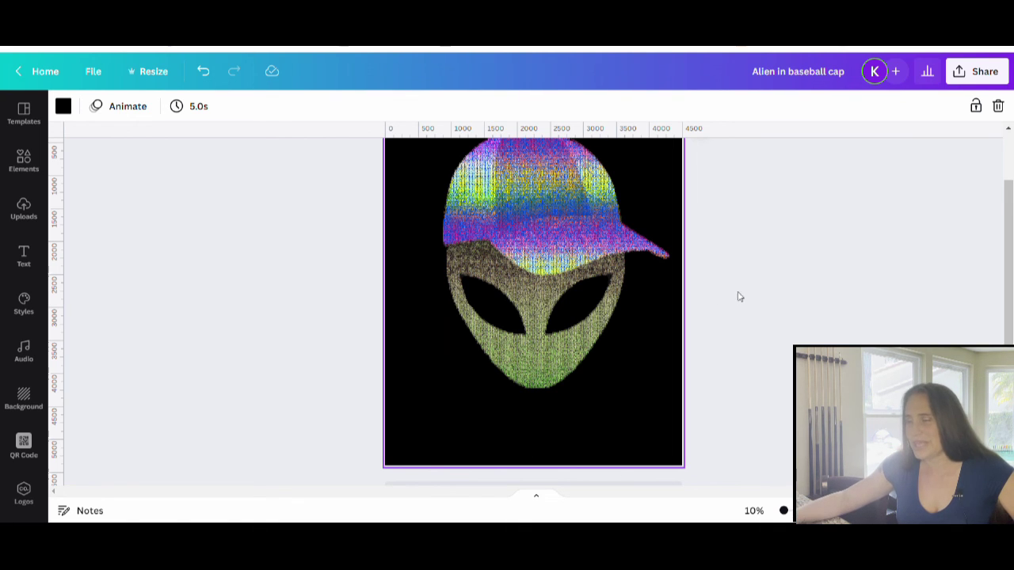
{"action": "scroll", "coordinate": [709, 294], "scroll_direction": "up", "scroll_amount": 1}
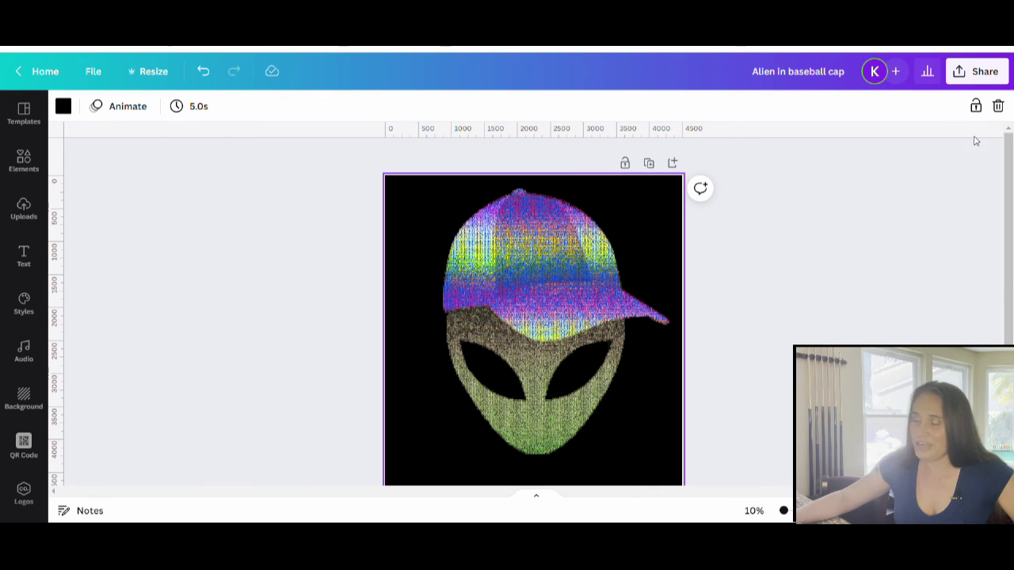
{"action": "left_click", "coordinate": [978, 72]}
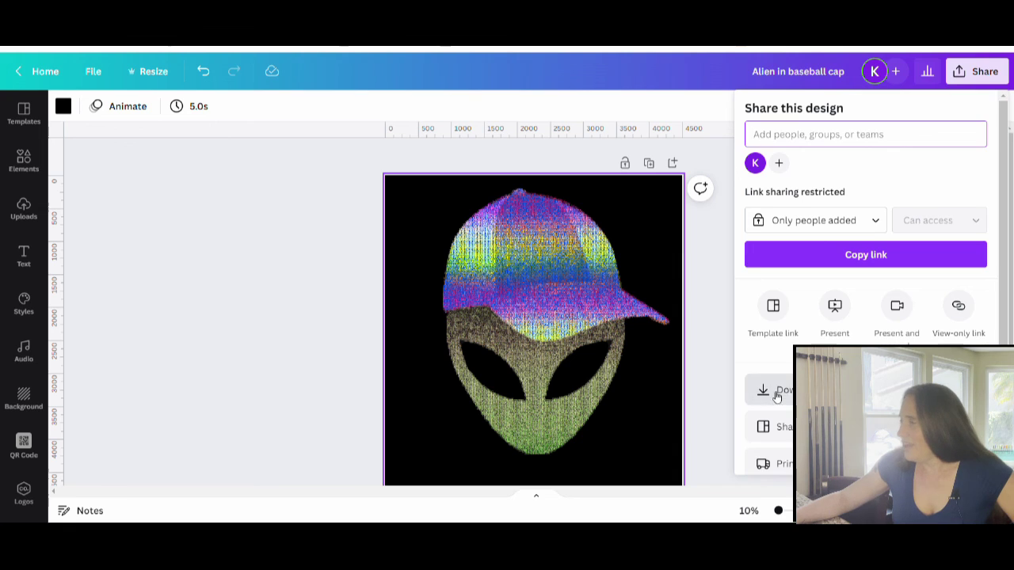
{"action": "left_click", "coordinate": [774, 396]}
{"action": "left_click", "coordinate": [781, 245]}
{"action": "left_click", "coordinate": [832, 351]}
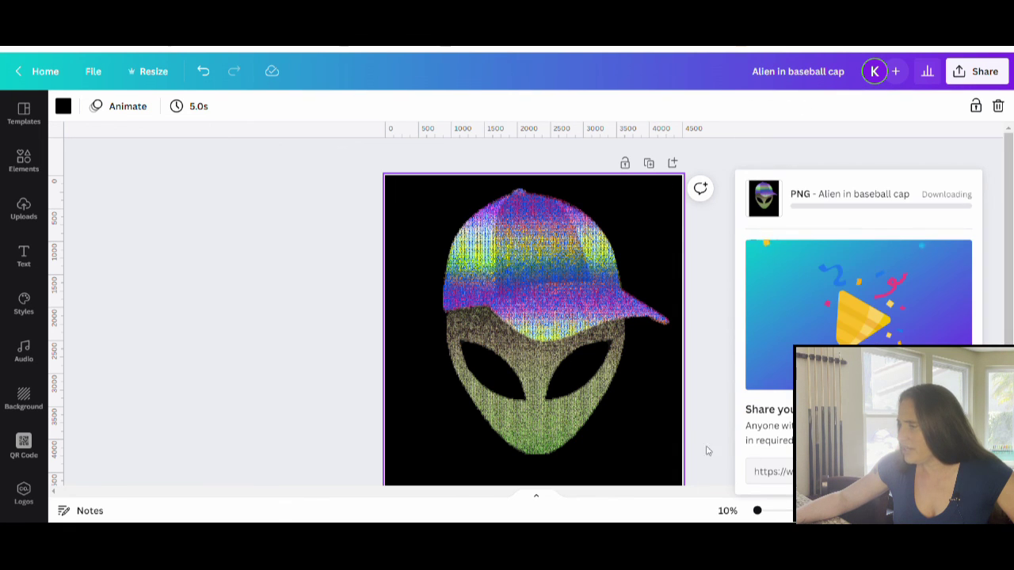